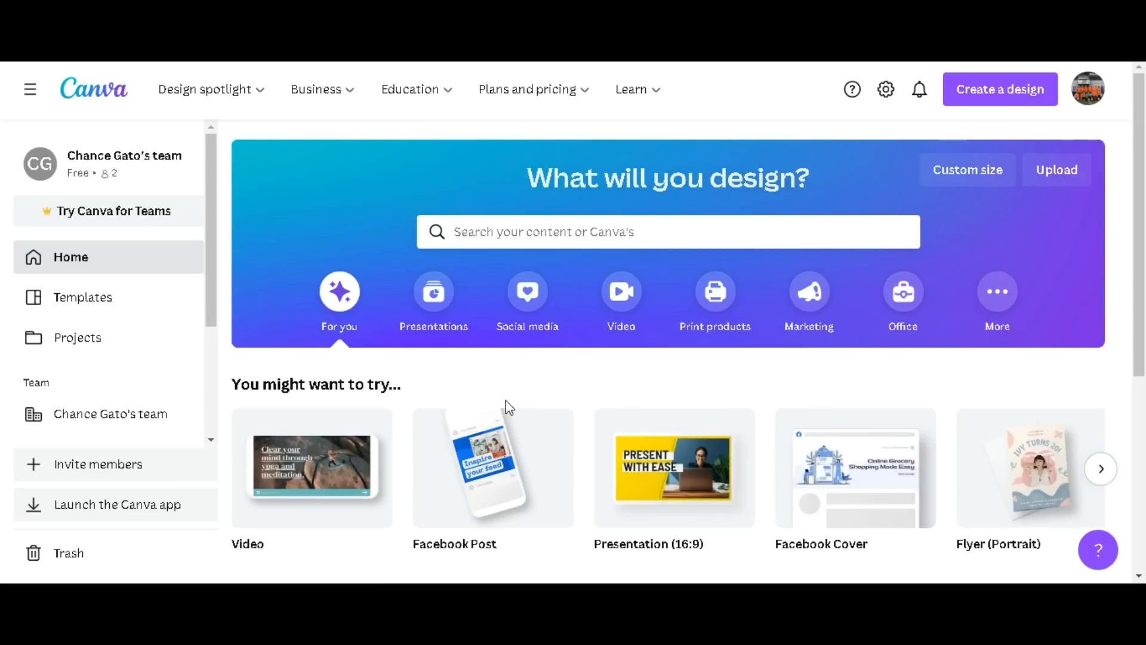
Create a new blank Video design at 1920 × 1080 px.
left_click_drag(1143, 147, 1144, 310)
left_click_drag(1144, 362, 1144, 257)
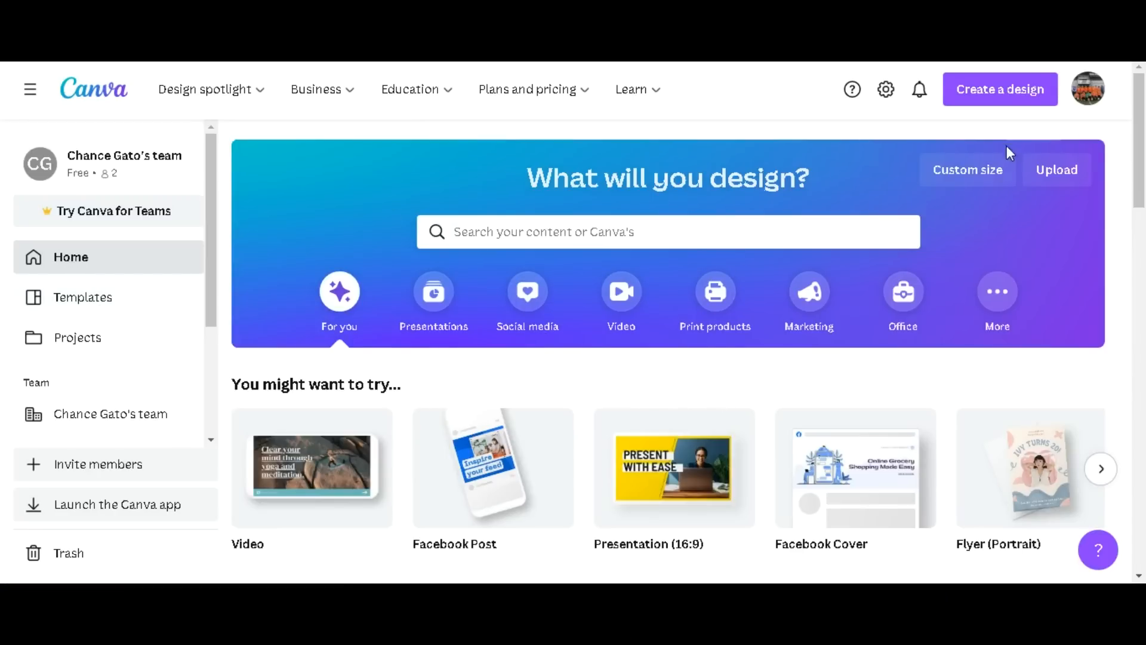
left_click(991, 103)
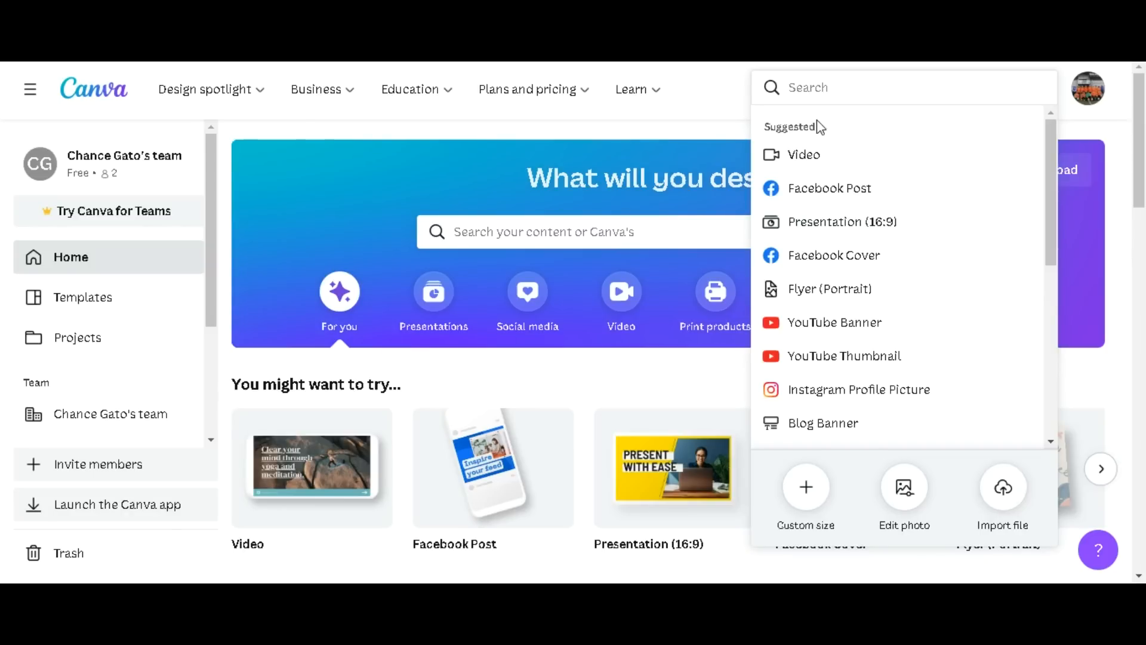
type("video")
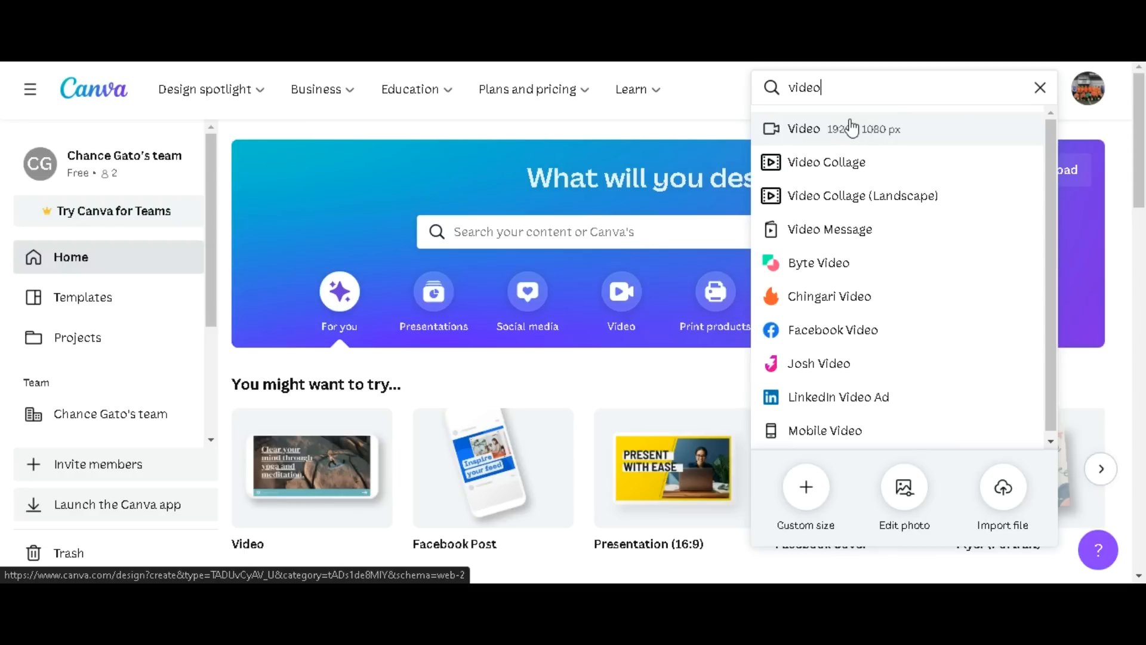
left_click(806, 128)
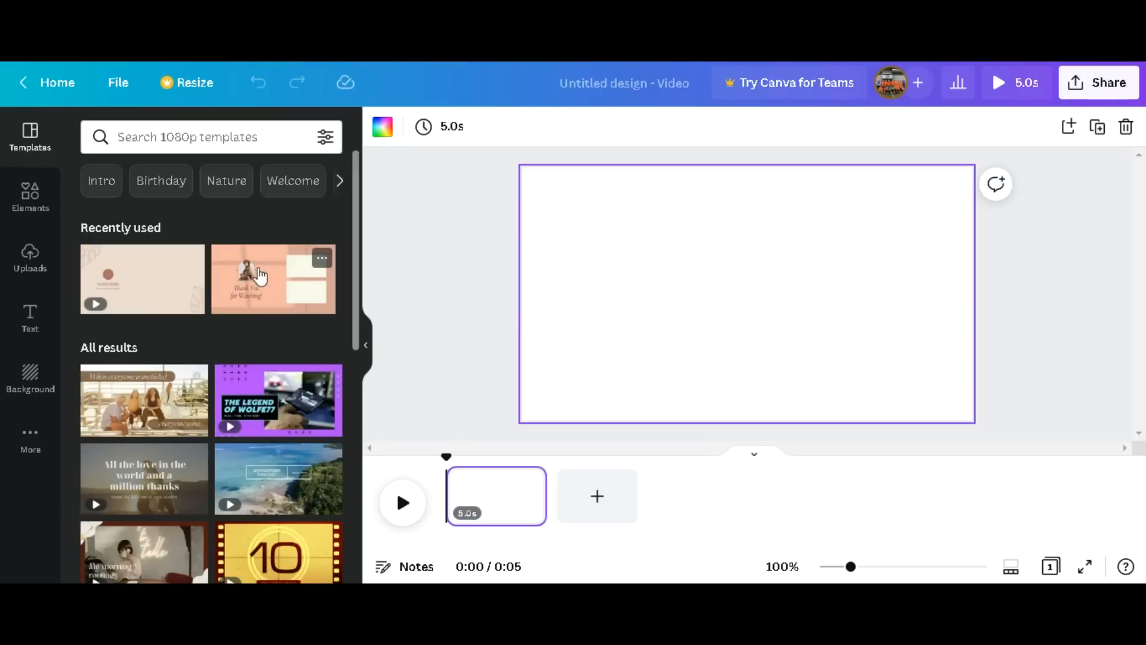
Try adding a circle shape from the elements library to the blank page, and delete it again.
left_click_drag(355, 270, 350, 427)
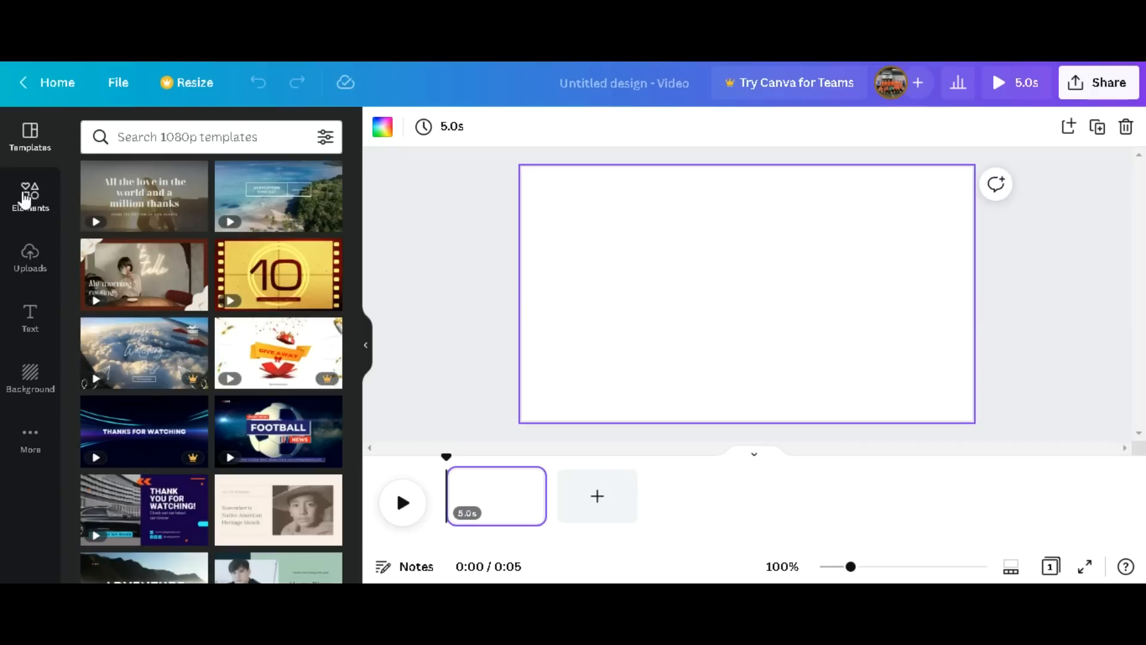
left_click(28, 201)
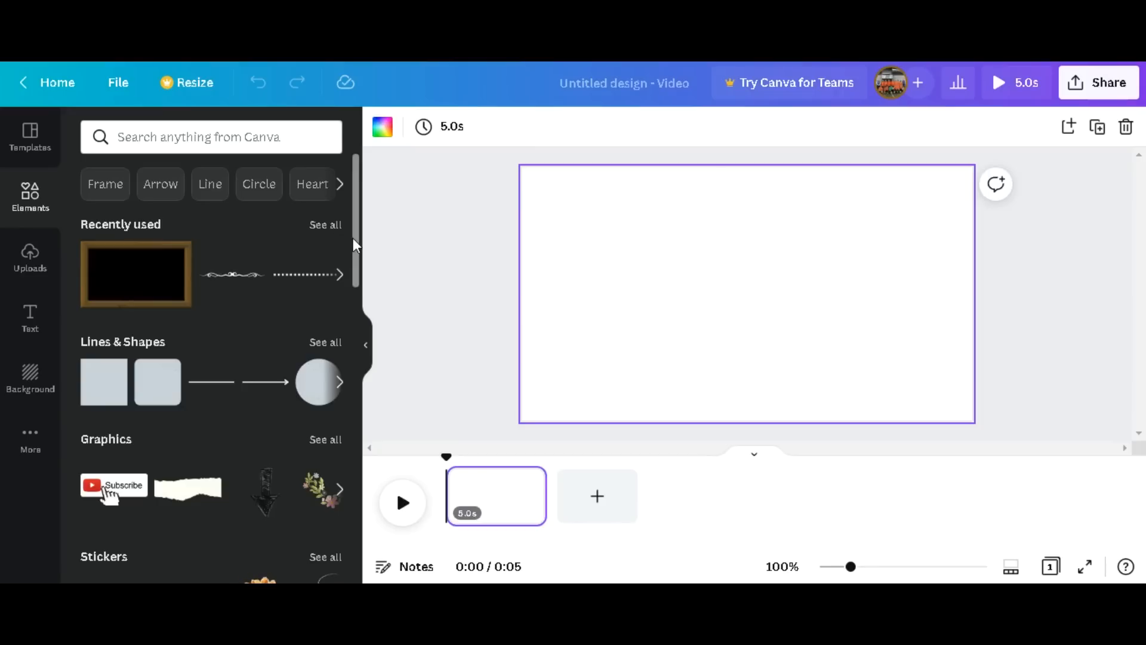
left_click_drag(639, 284, 776, 283)
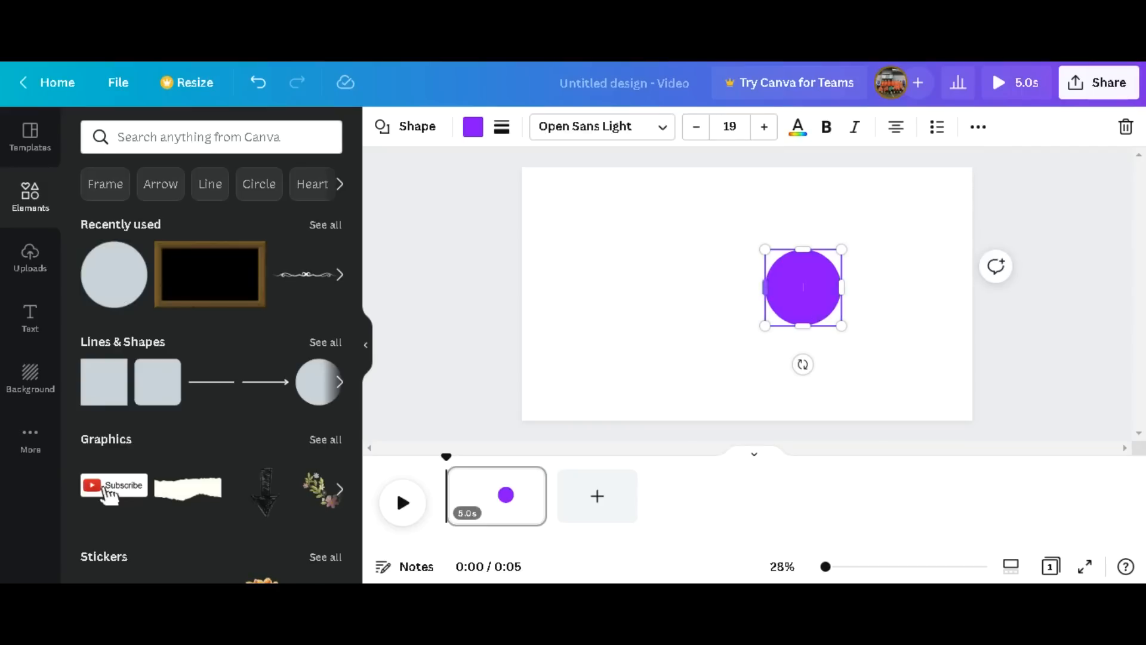
key("Delete")
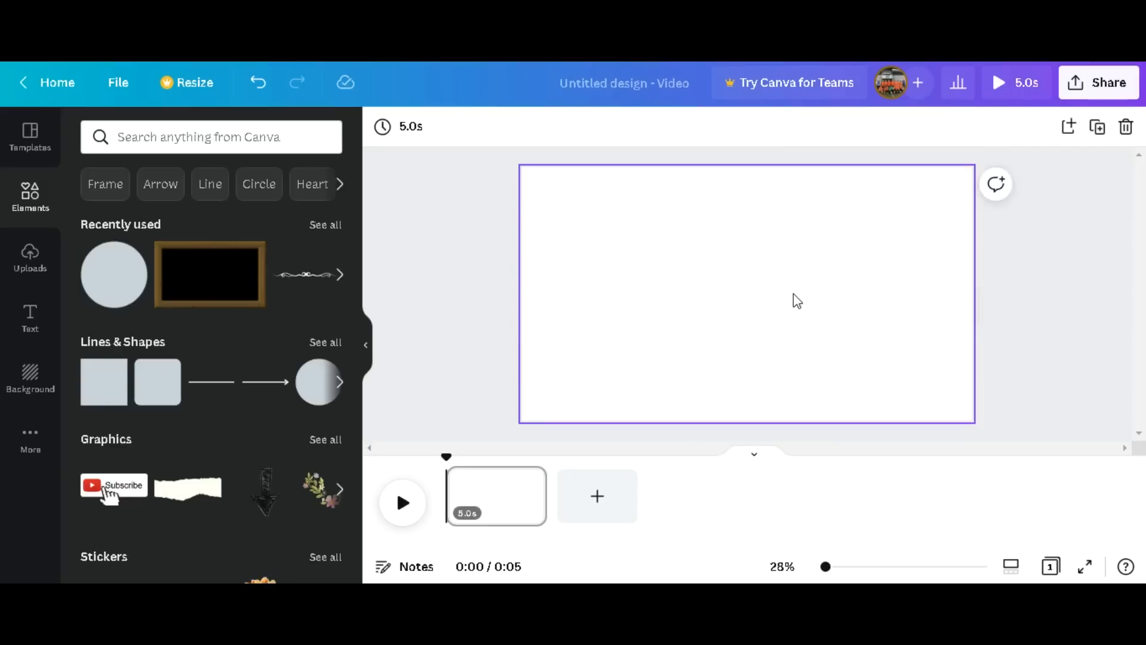
Look through the uploaded images, videos and audio files.
left_click(27, 260)
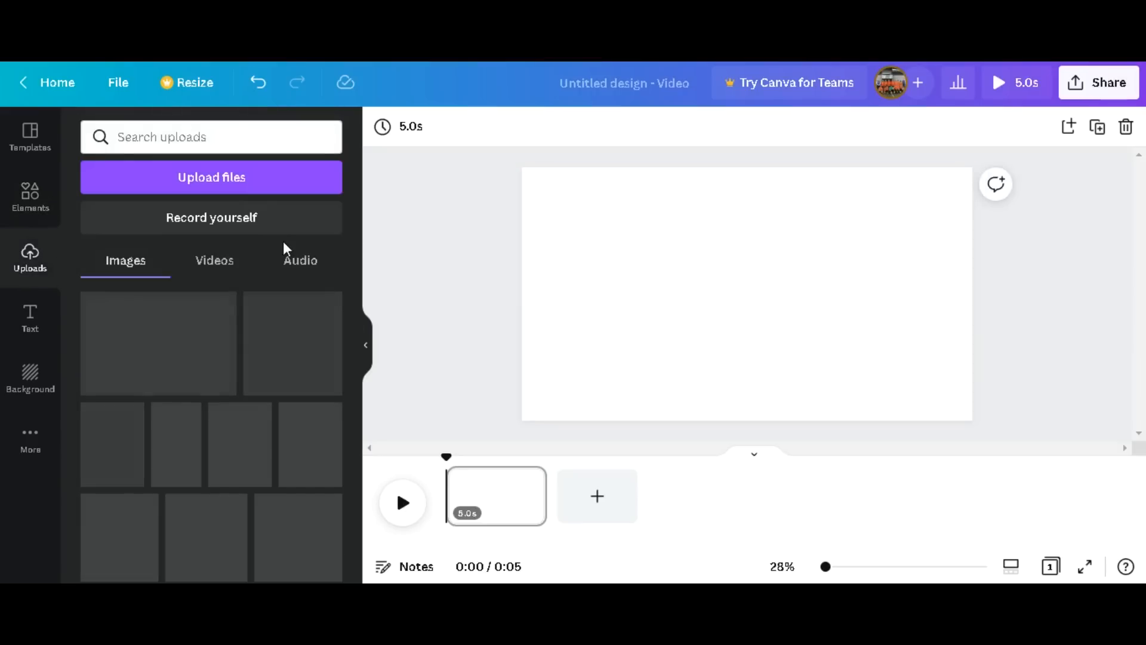
left_click(210, 268)
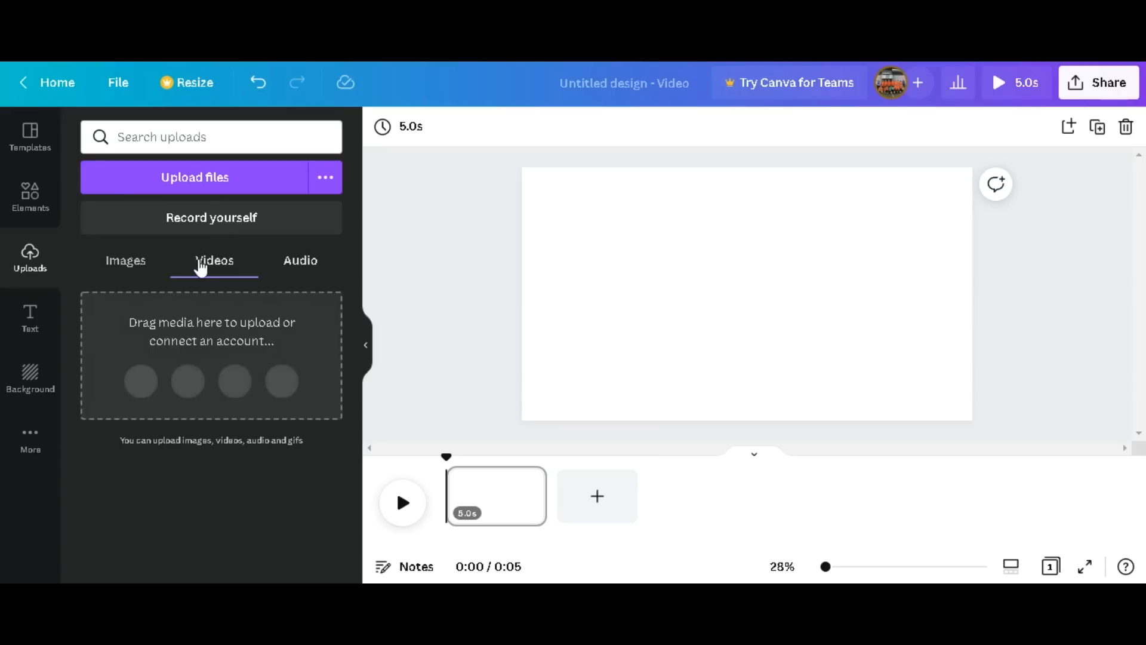
left_click(300, 263)
left_click(126, 266)
left_click(296, 271)
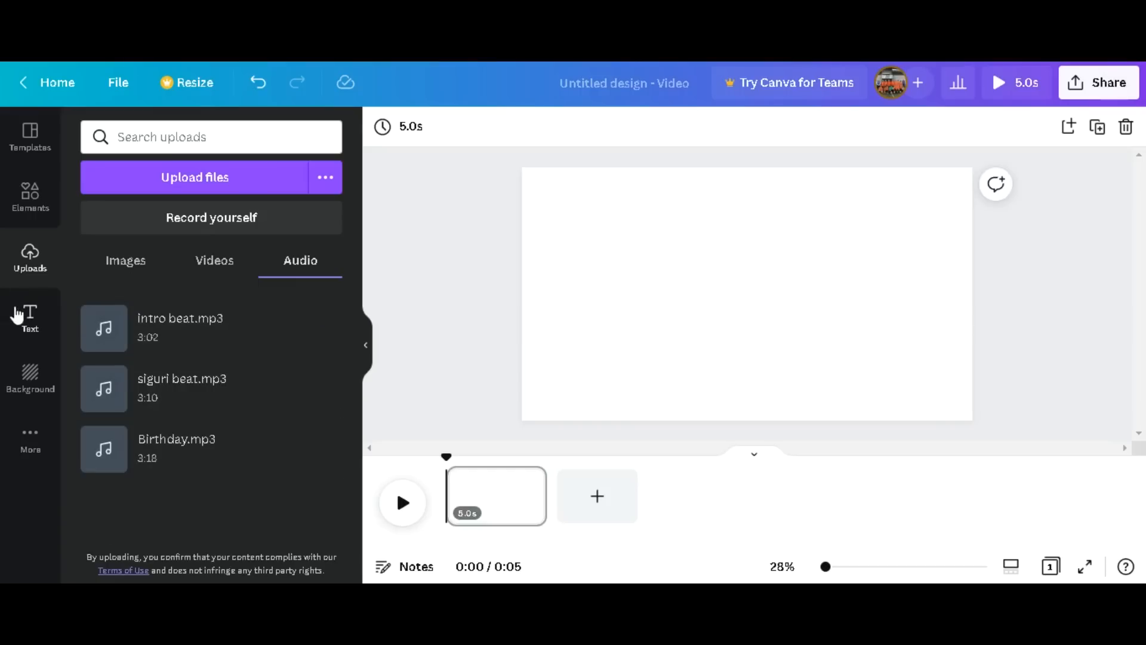
Try adding a default heading text to the page, and delete it again.
left_click(24, 316)
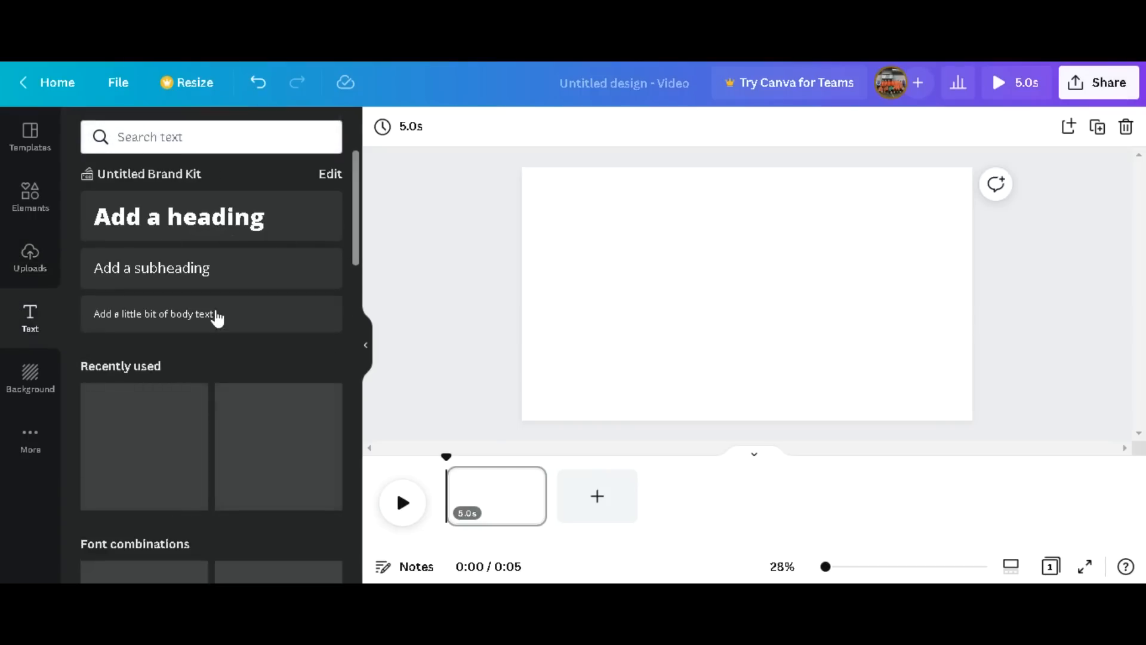
left_click(241, 219)
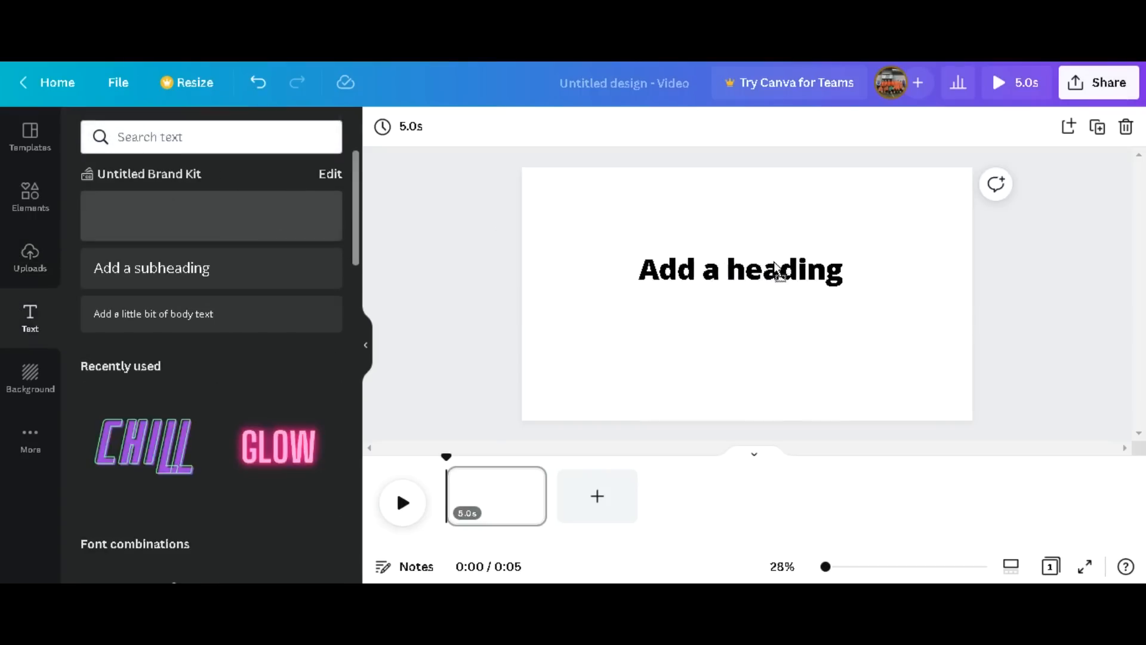
double_click(692, 267)
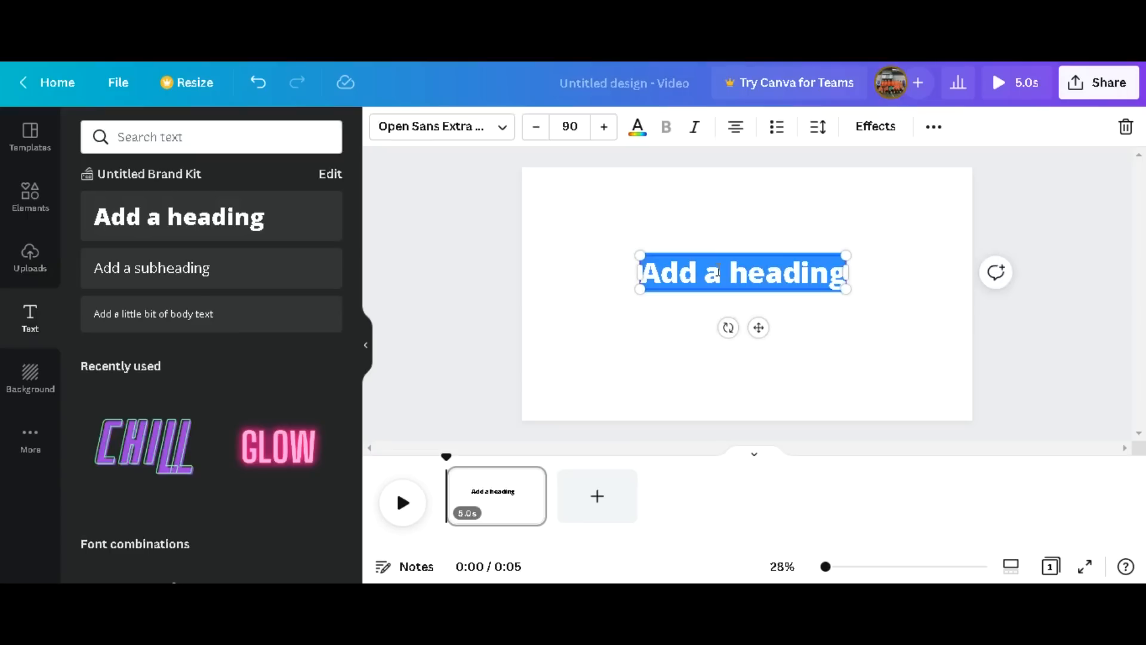
key("BackSpace")
left_click(625, 309)
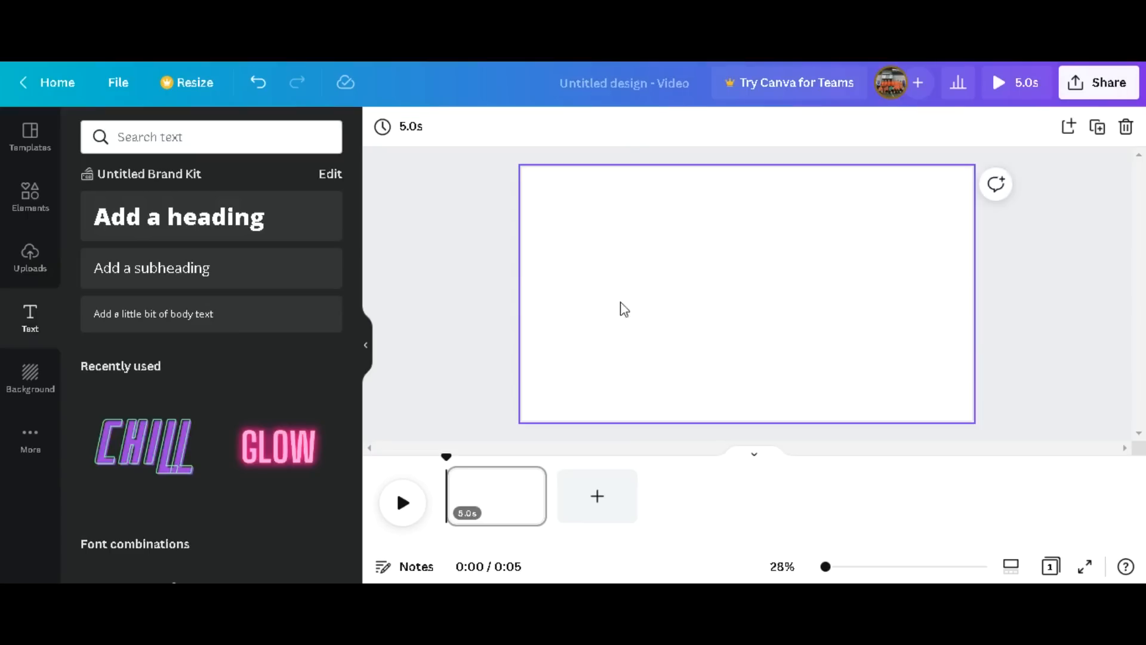
Try the road map photo as the page background, and remove the photo again.
left_click(25, 373)
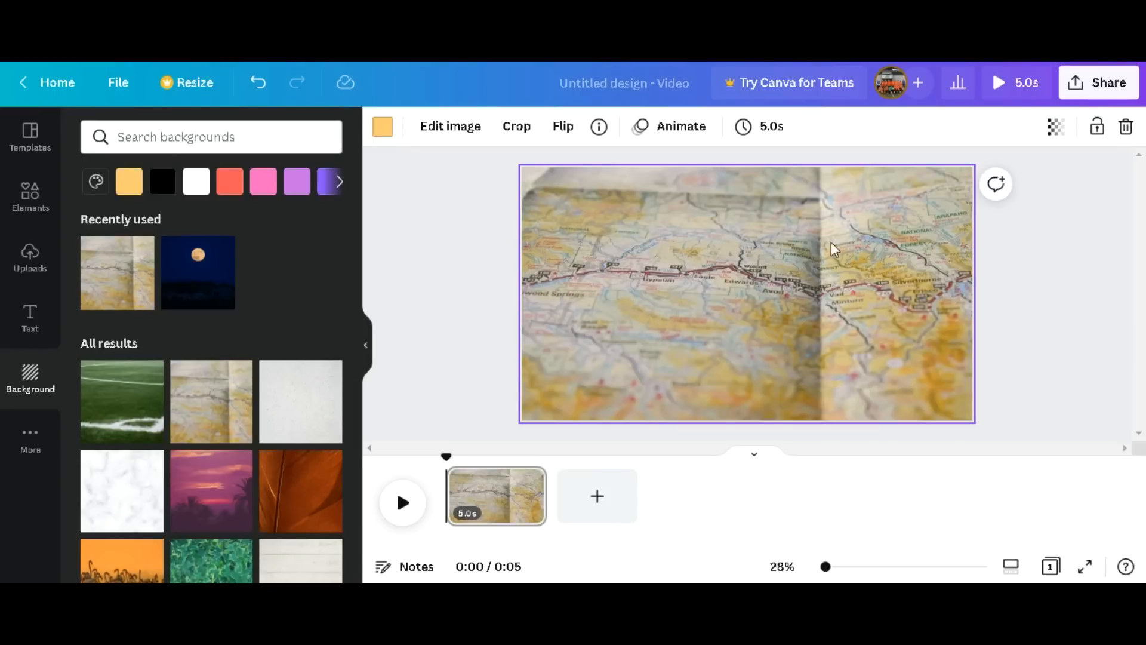
key("Delete")
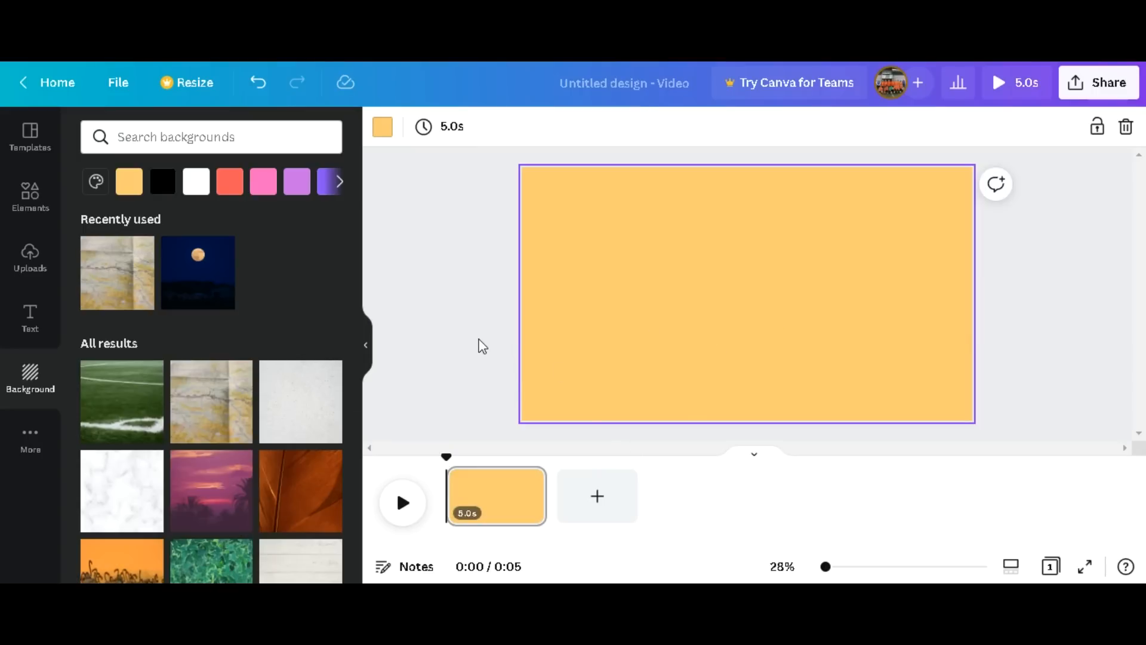
Examine the additional Canva apps and content sources available for the design.
left_click(16, 449)
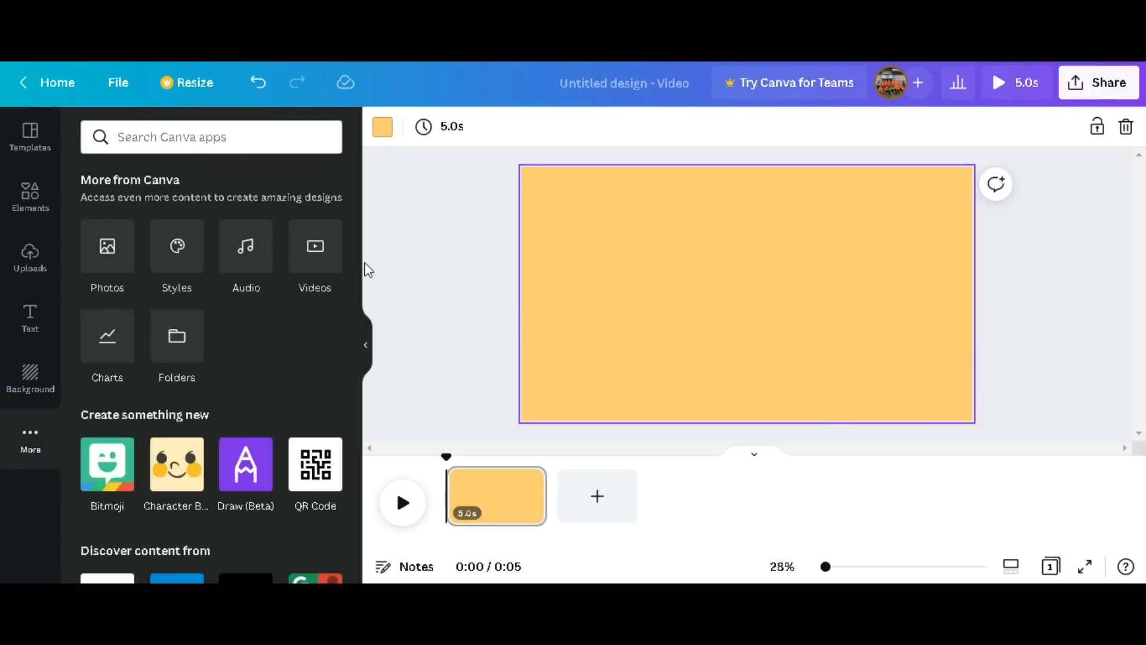
left_click_drag(355, 266, 342, 246)
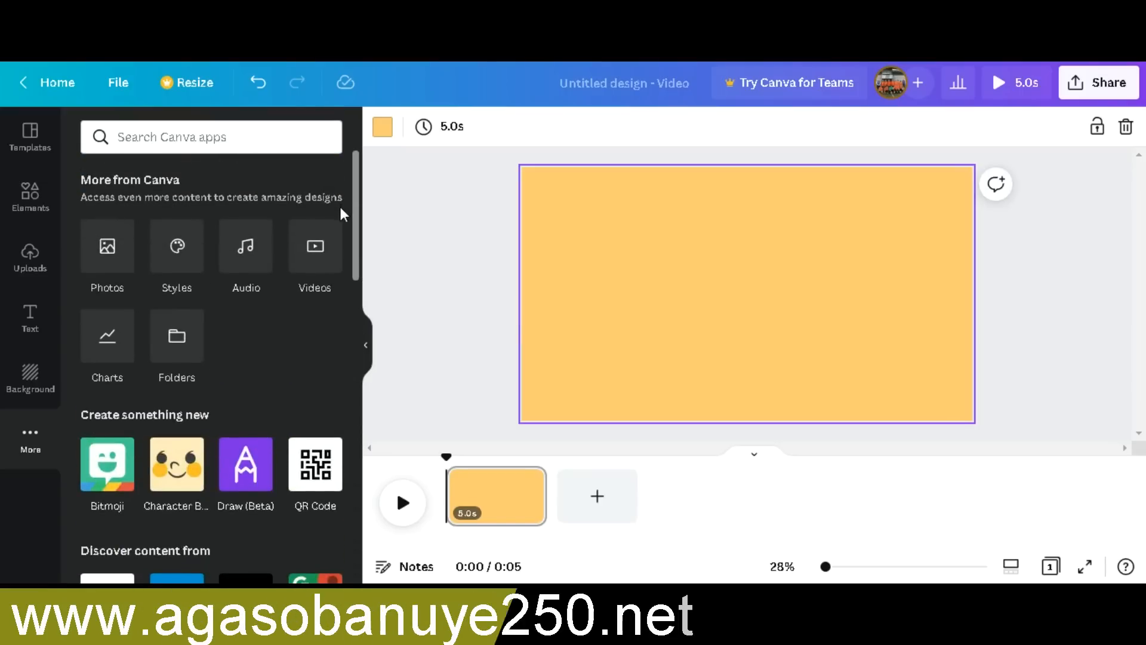
left_click_drag(353, 216, 371, 167)
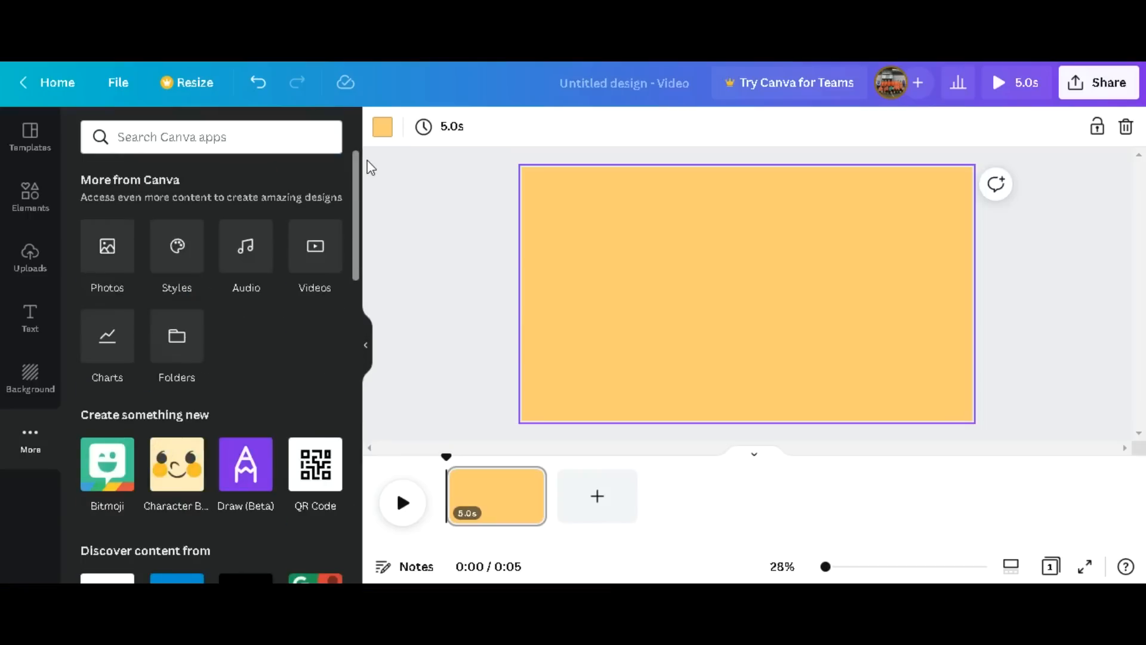
left_click_drag(370, 212, 366, 146)
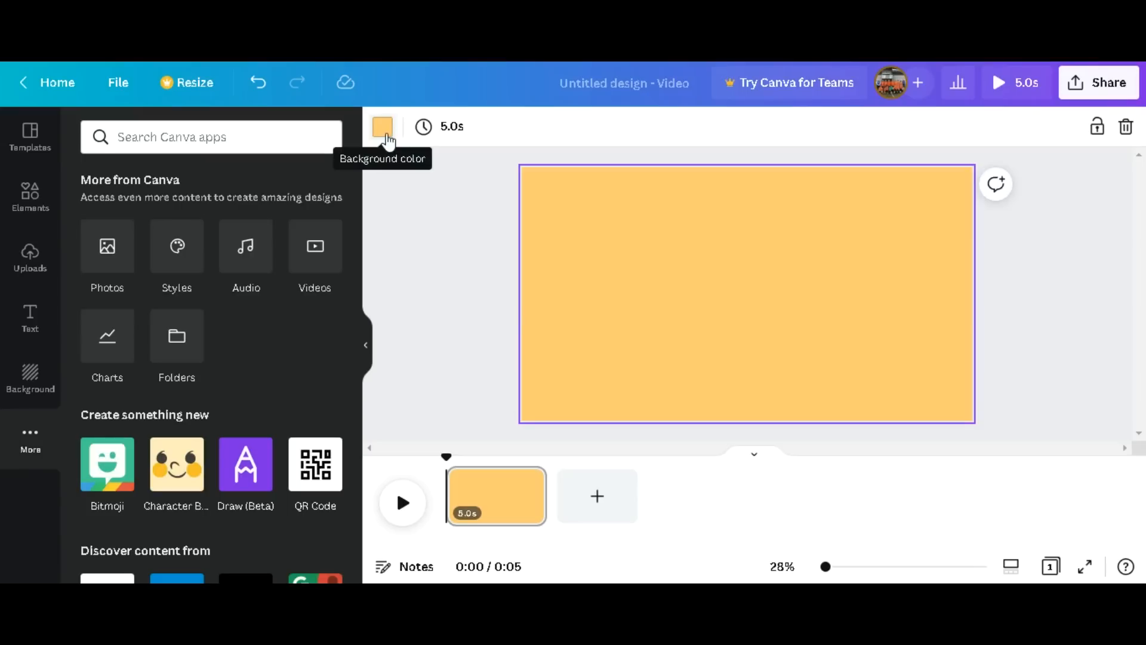
Change the page's background color to pink from the default colors.
left_click(385, 132)
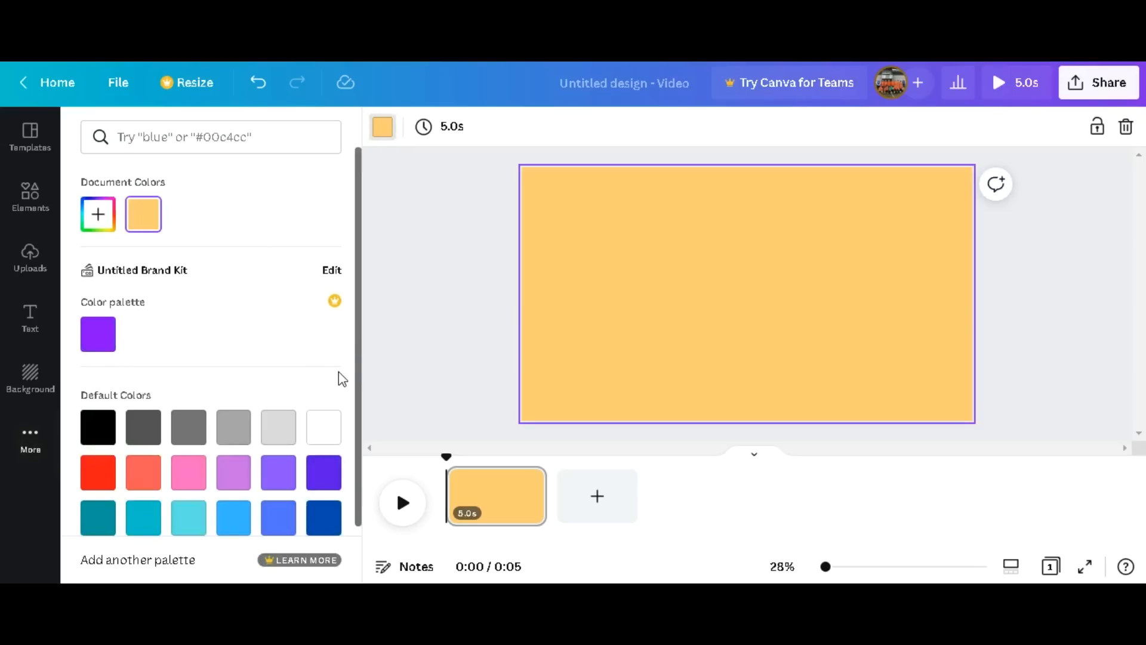
mouse_move(360, 383)
left_mouse_down()
mouse_move(364, 452)
mouse_move(363, 378)
left_mouse_up()
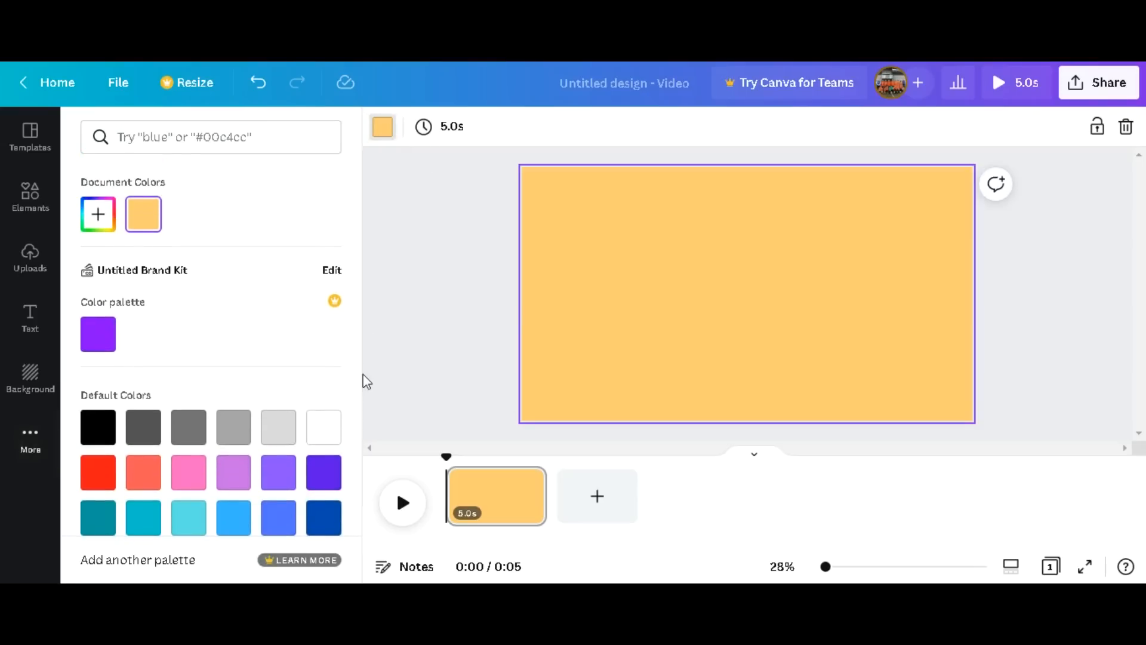
left_click(109, 346)
left_click(313, 480)
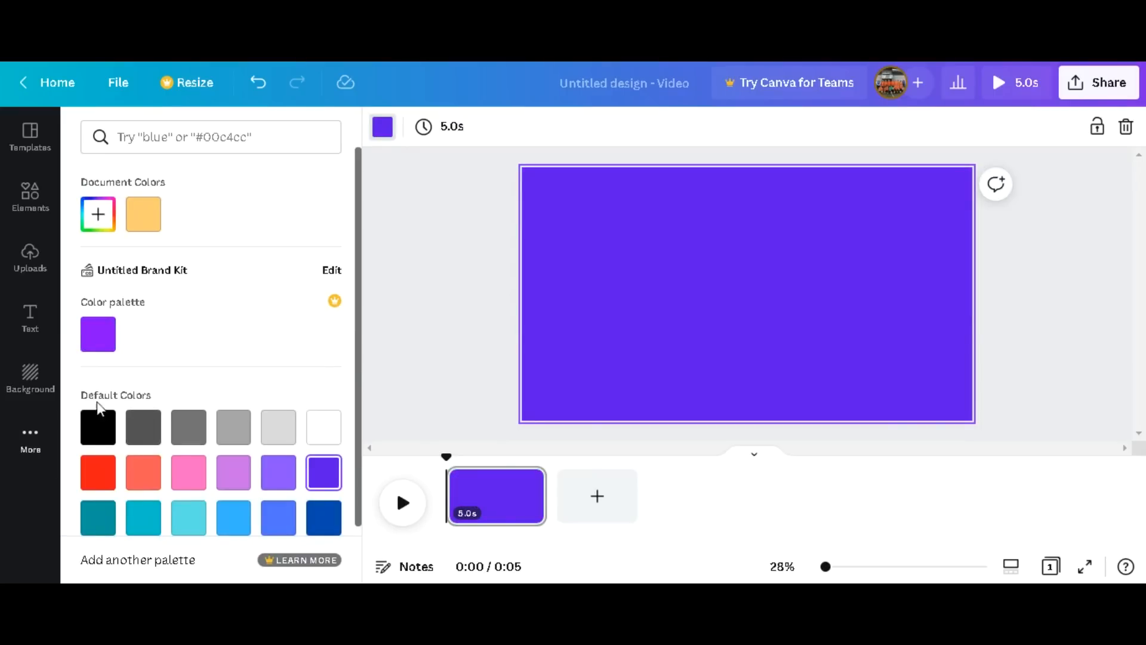
left_click(184, 471)
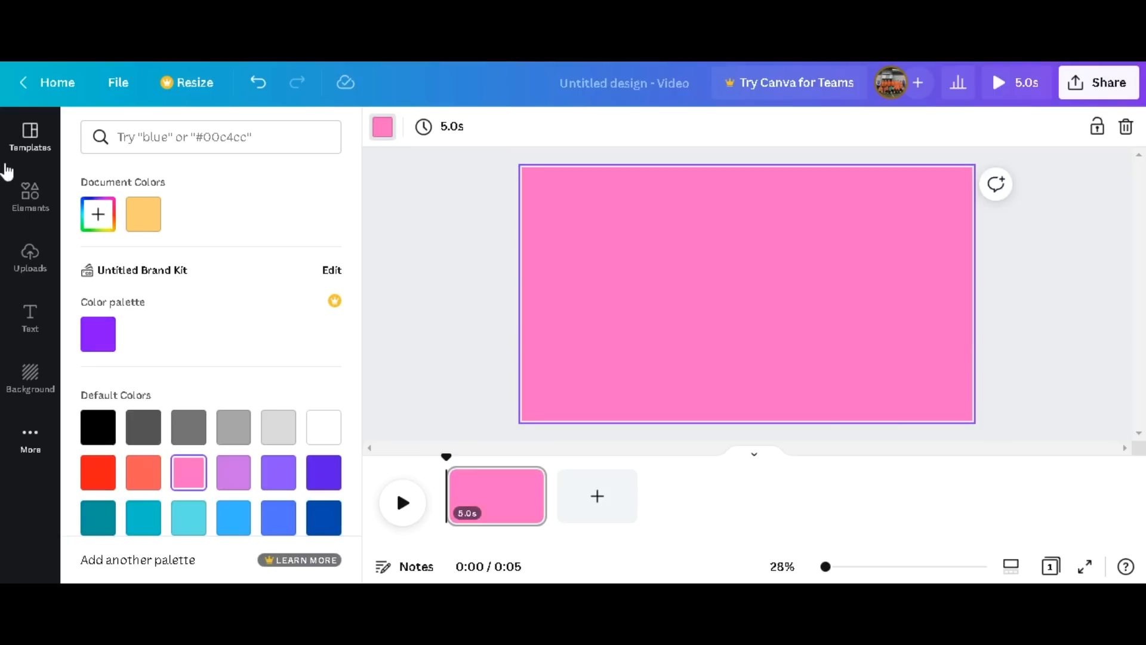
Place the uploaded round AG logo image near the middle of the pink page.
left_click(29, 256)
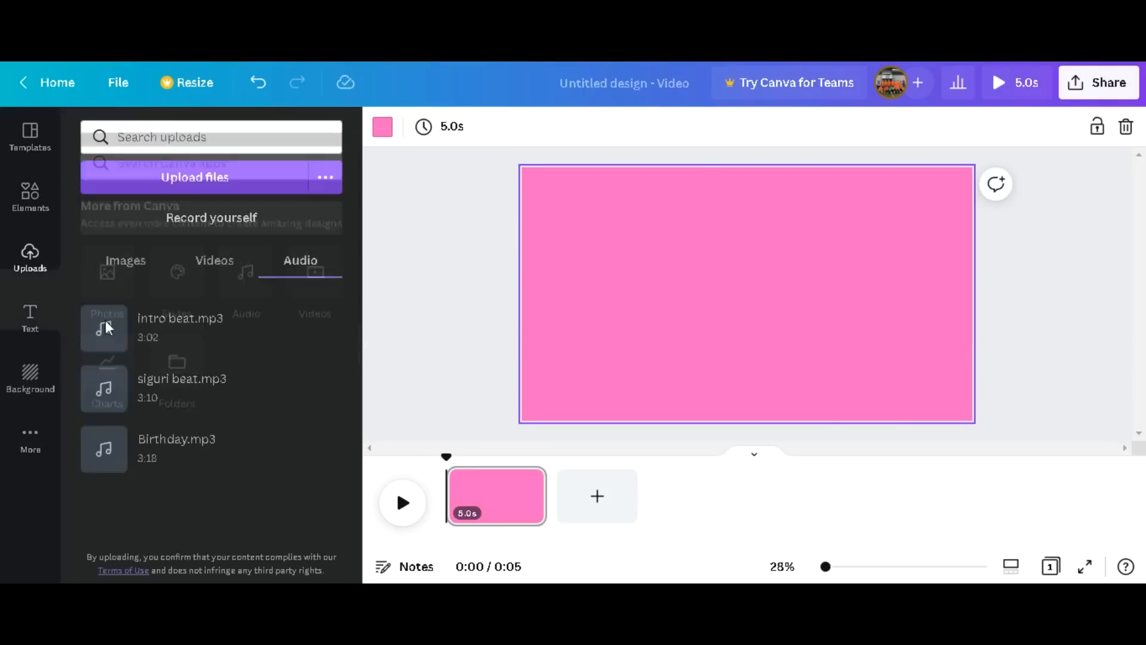
left_click(127, 263)
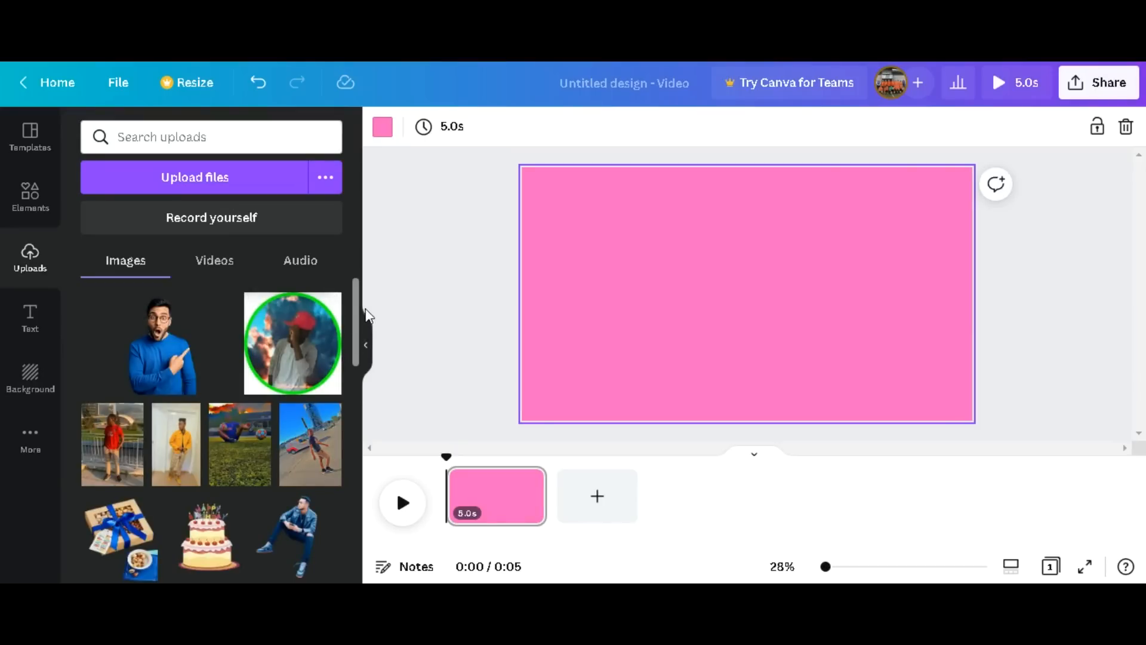
left_click_drag(355, 306, 353, 448)
left_click(103, 346)
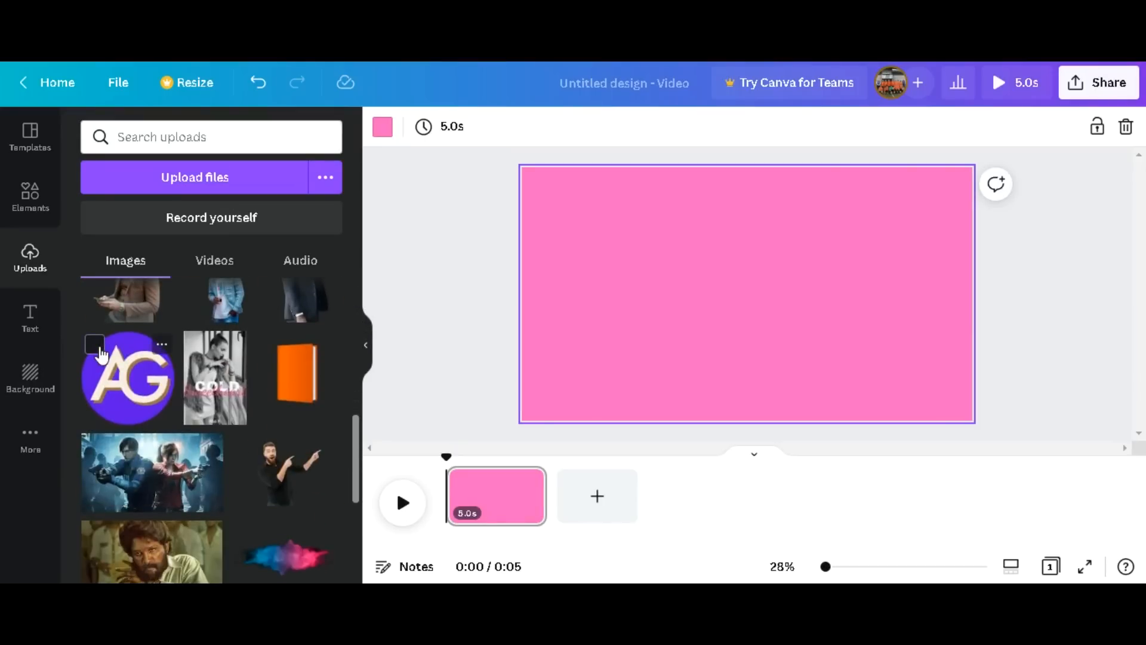
left_click(97, 347)
left_click(128, 376)
left_click_drag(781, 294, 738, 302)
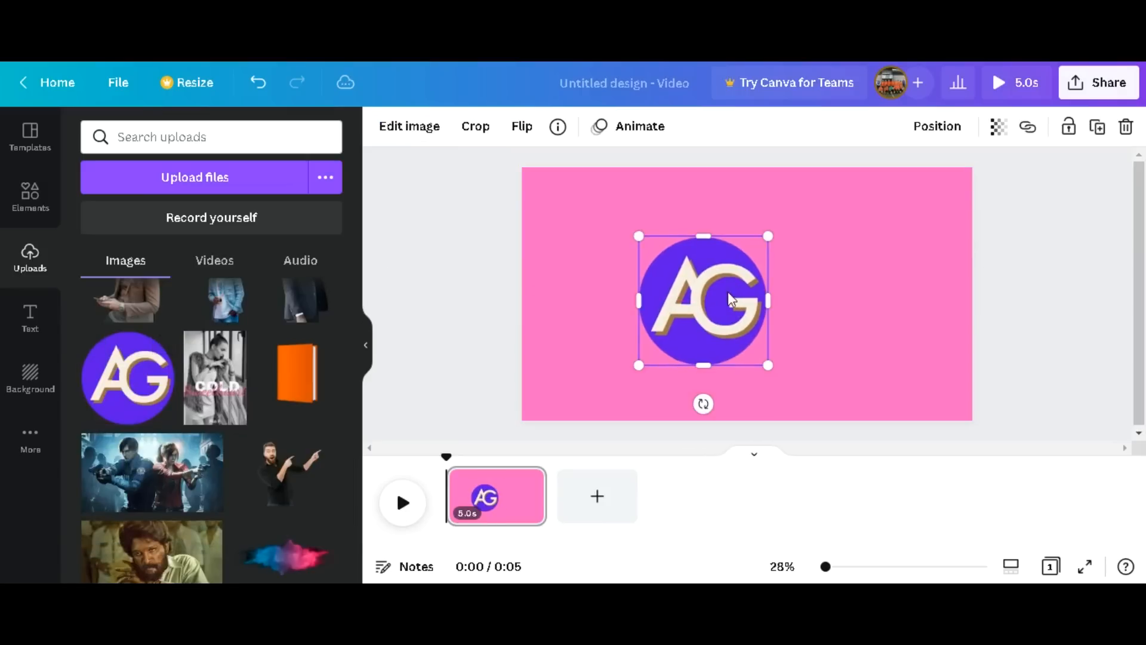
Move the AG logo to the left side of the page, vertically near the middle.
left_click(20, 195)
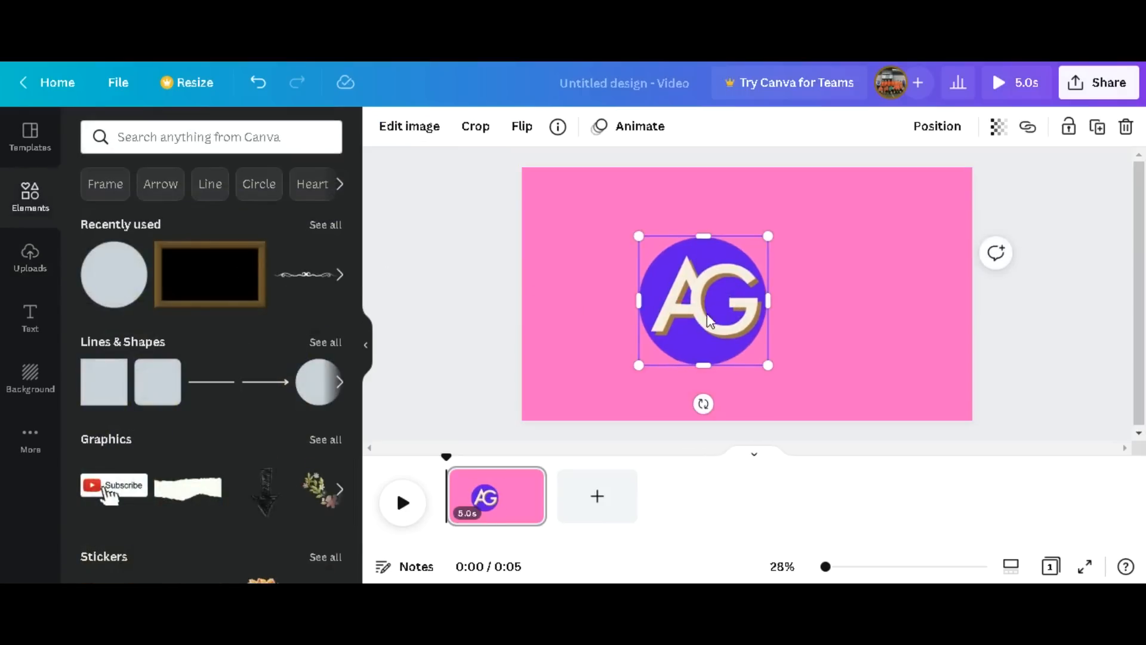
left_click_drag(698, 296, 646, 291)
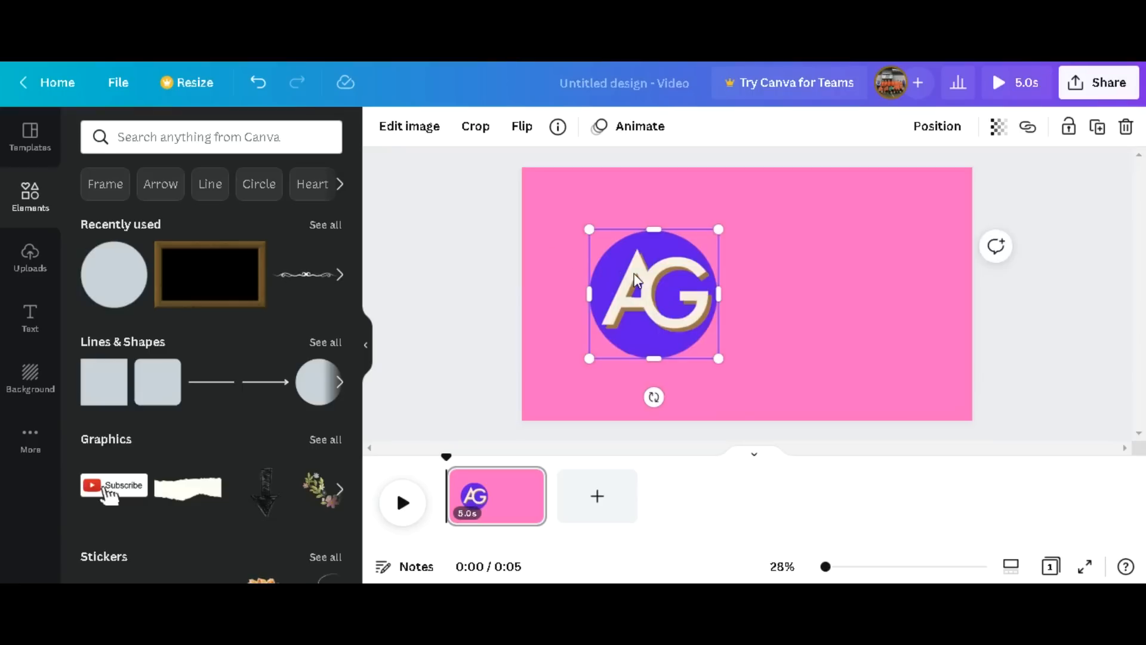
left_click_drag(656, 285, 616, 287)
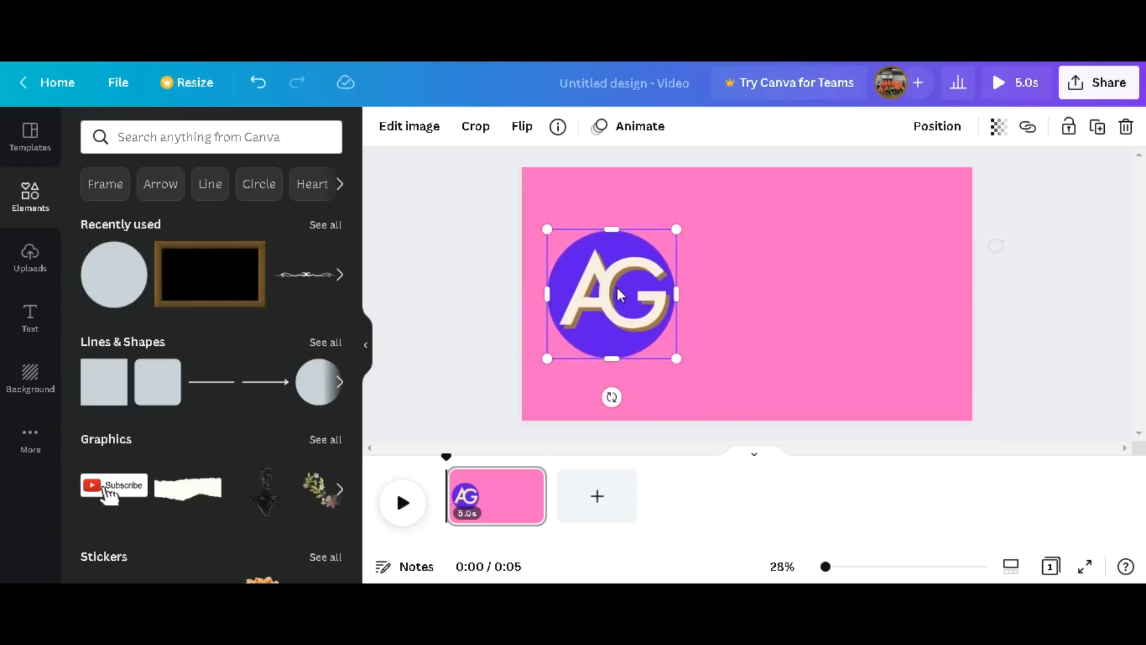
Apply the Tumble photo animation, set to play on enter, to the AG logo.
left_click(626, 132)
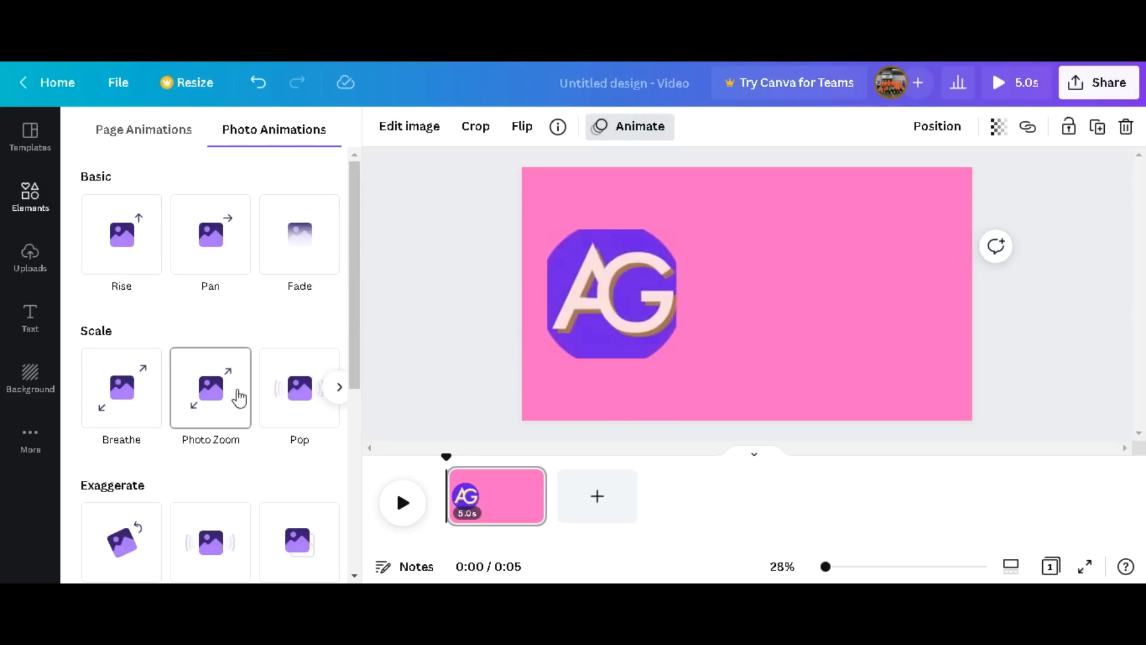
left_click(337, 389)
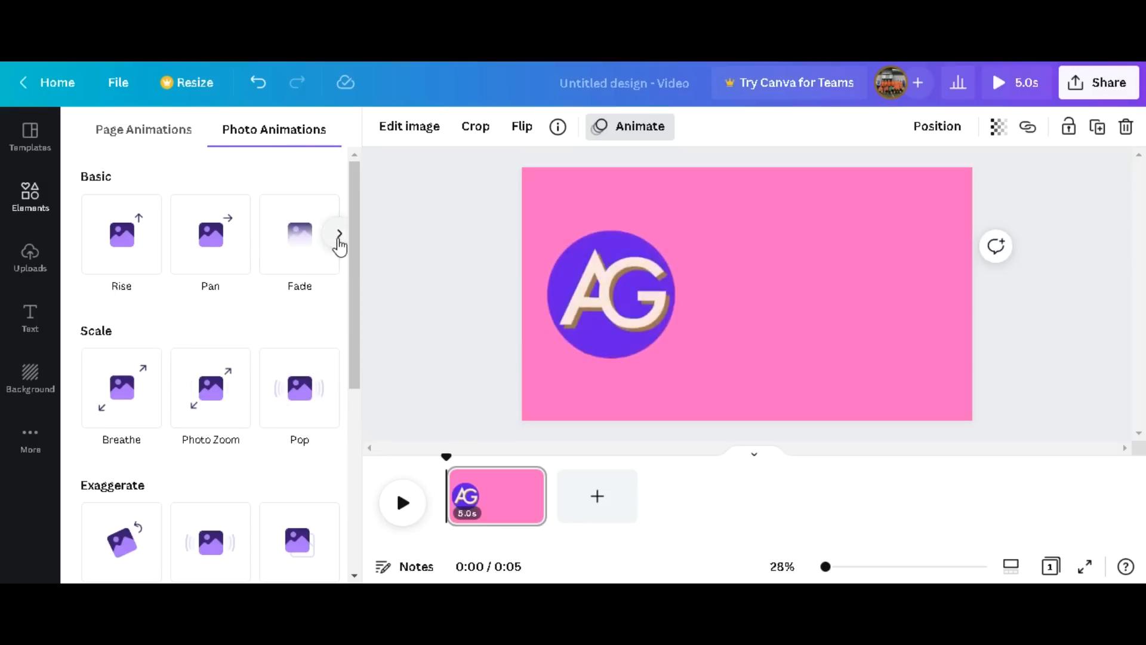
left_click(338, 239)
left_click(335, 241)
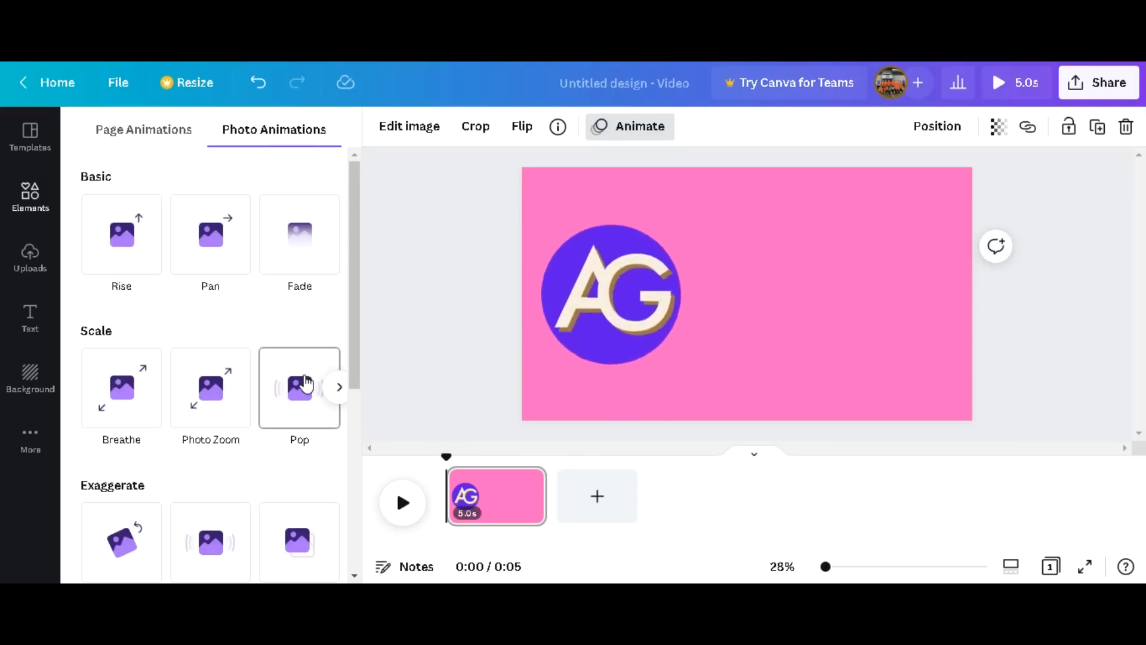
left_click(339, 391)
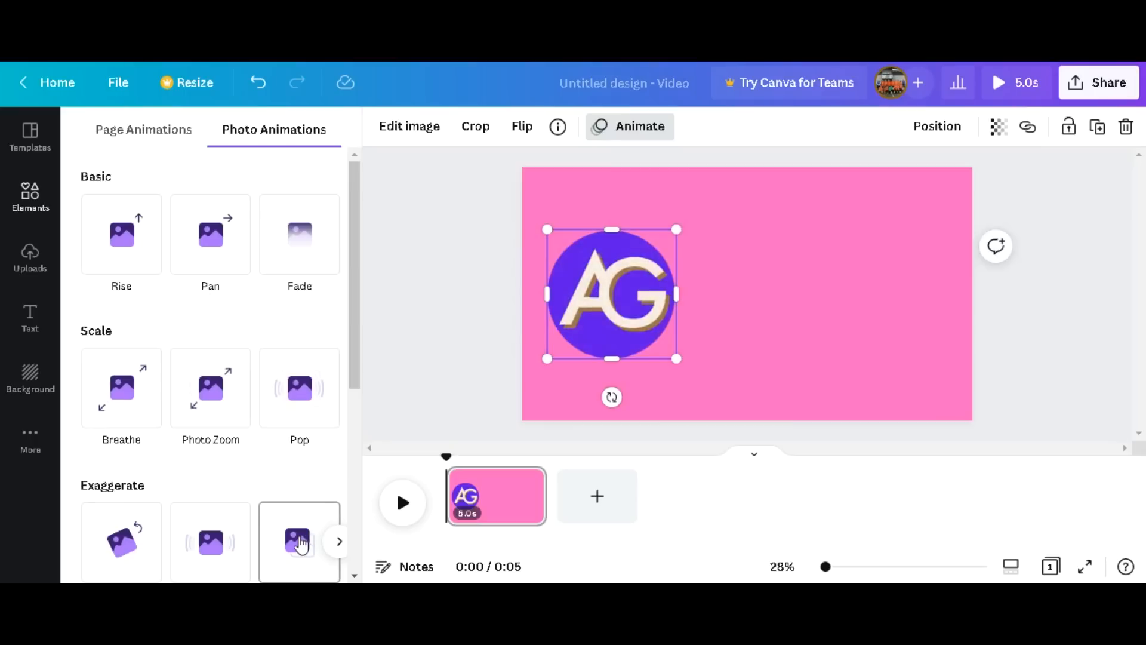
left_click_drag(359, 361, 359, 498)
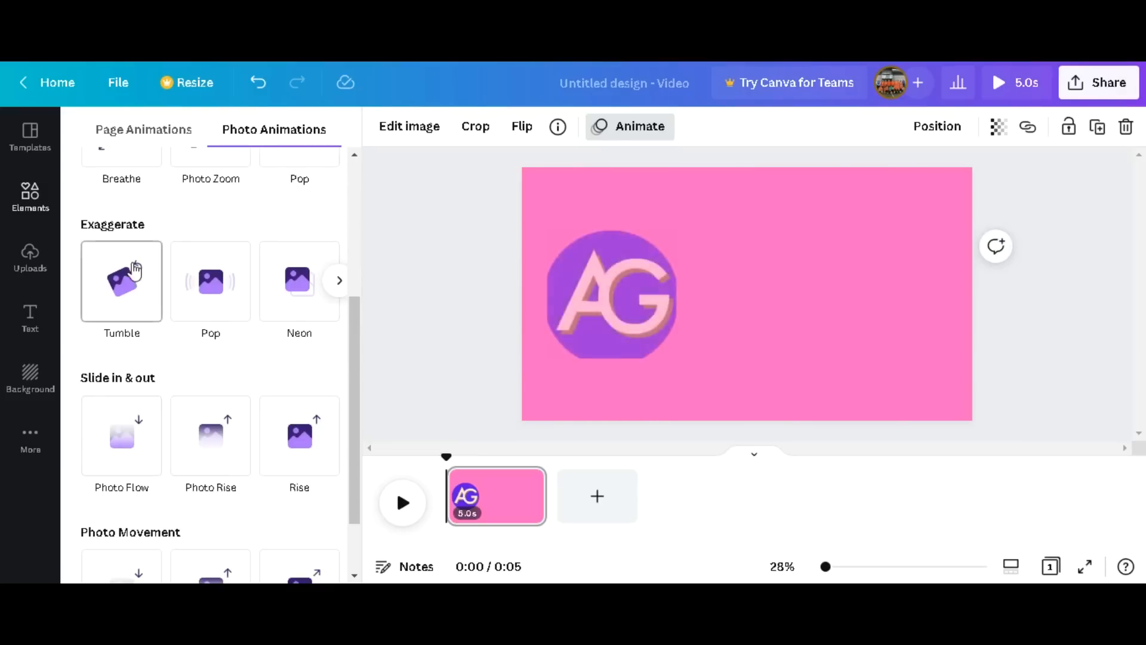
left_click(134, 278)
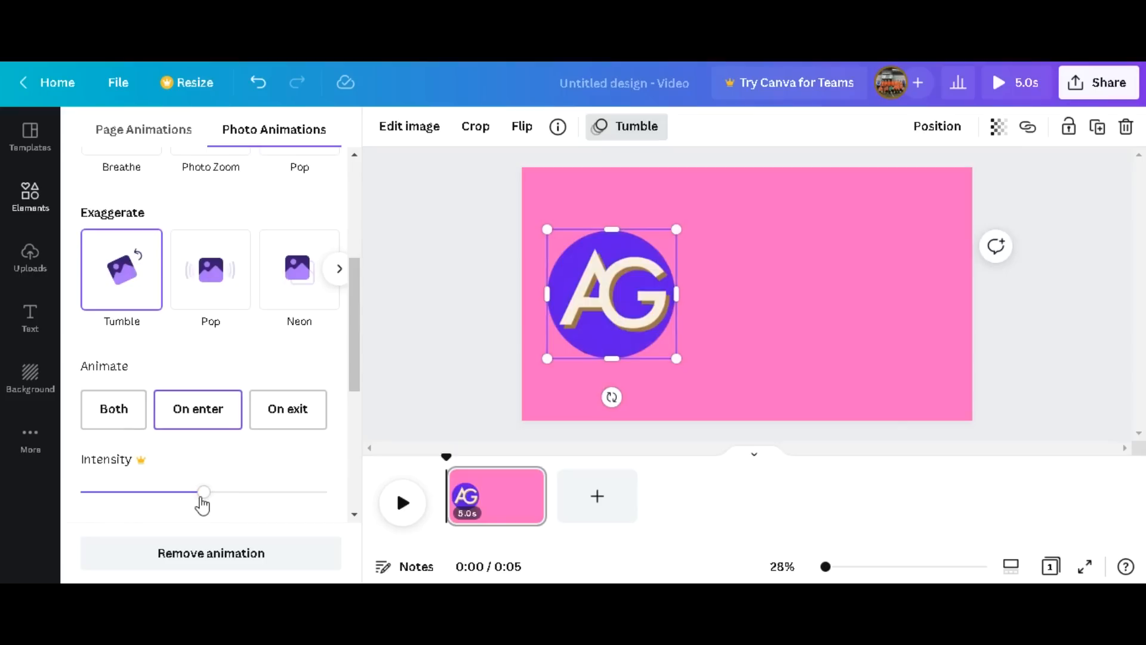
left_click_drag(357, 330, 343, 266)
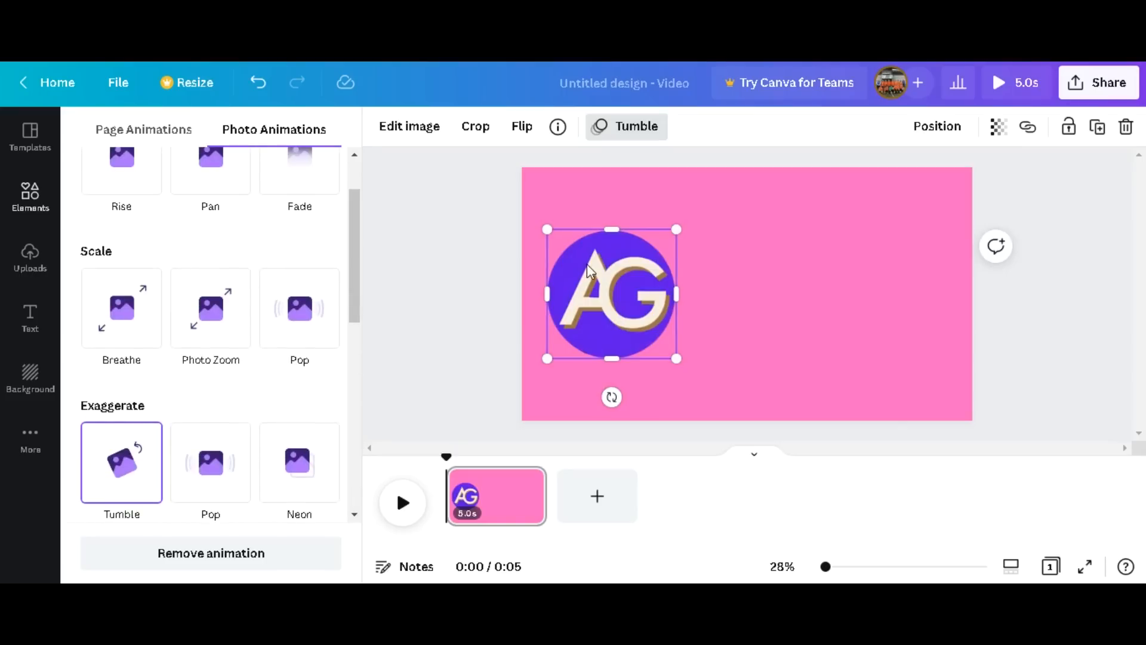
Shift the AG logo slightly closer to the left edge of the pink page, keeping its vertical position.
left_click_drag(603, 270, 594, 275)
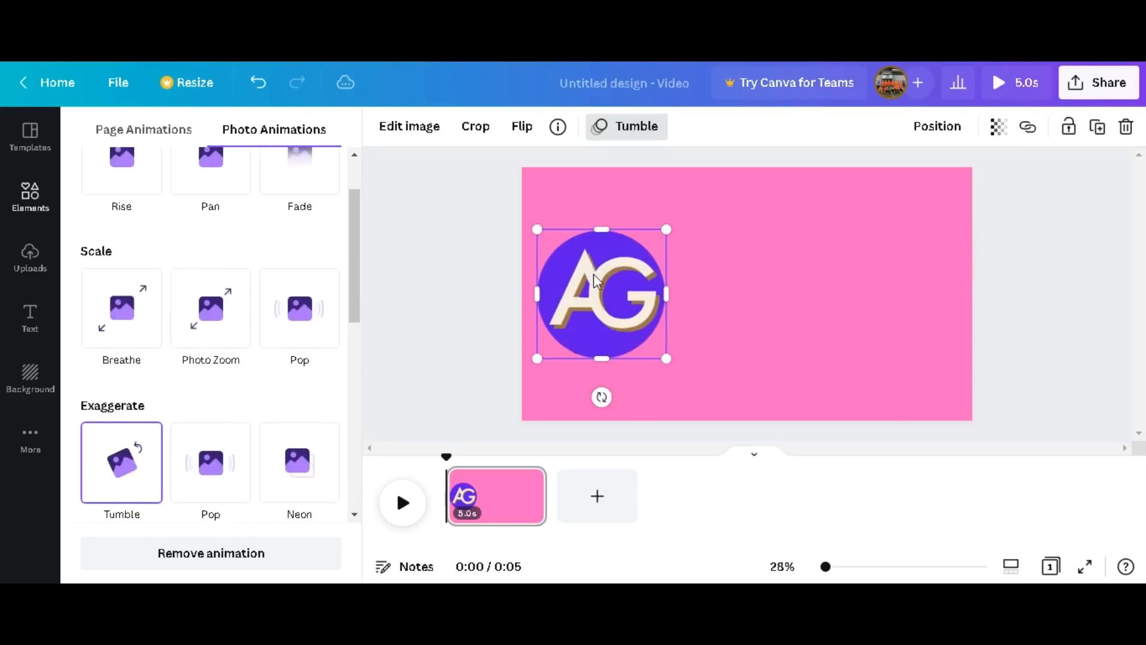
left_click(829, 302)
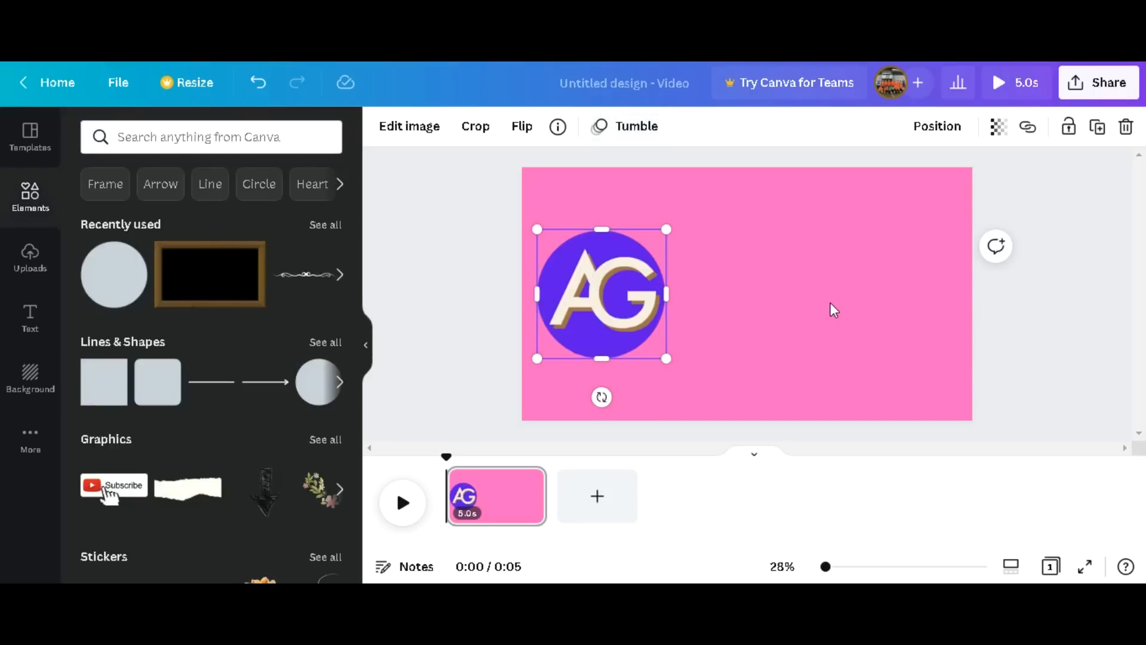
left_click(829, 302)
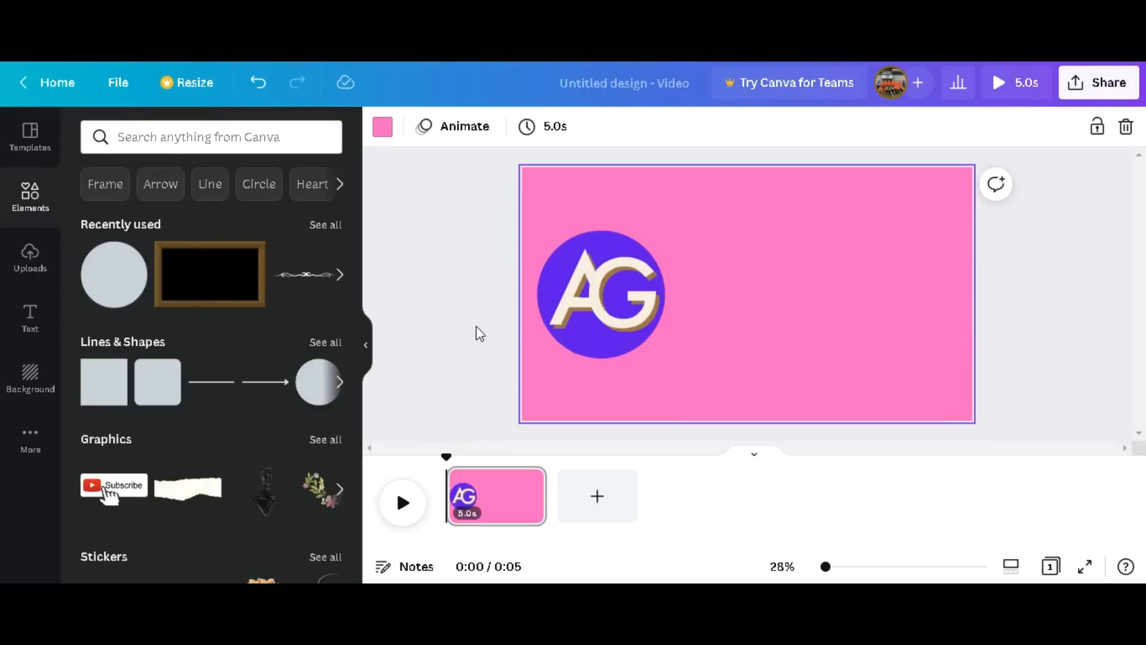
Add a second page to the video and preview the first page's logo animation from the start.
left_click(619, 512)
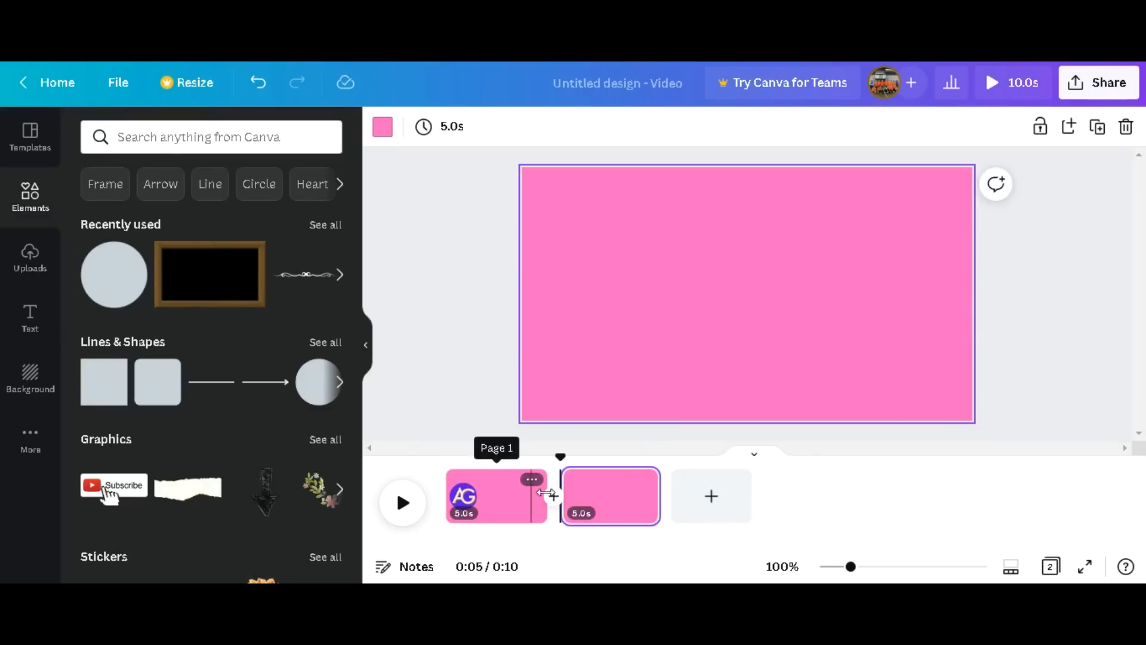
left_click_drag(557, 458, 419, 464)
left_click(403, 505)
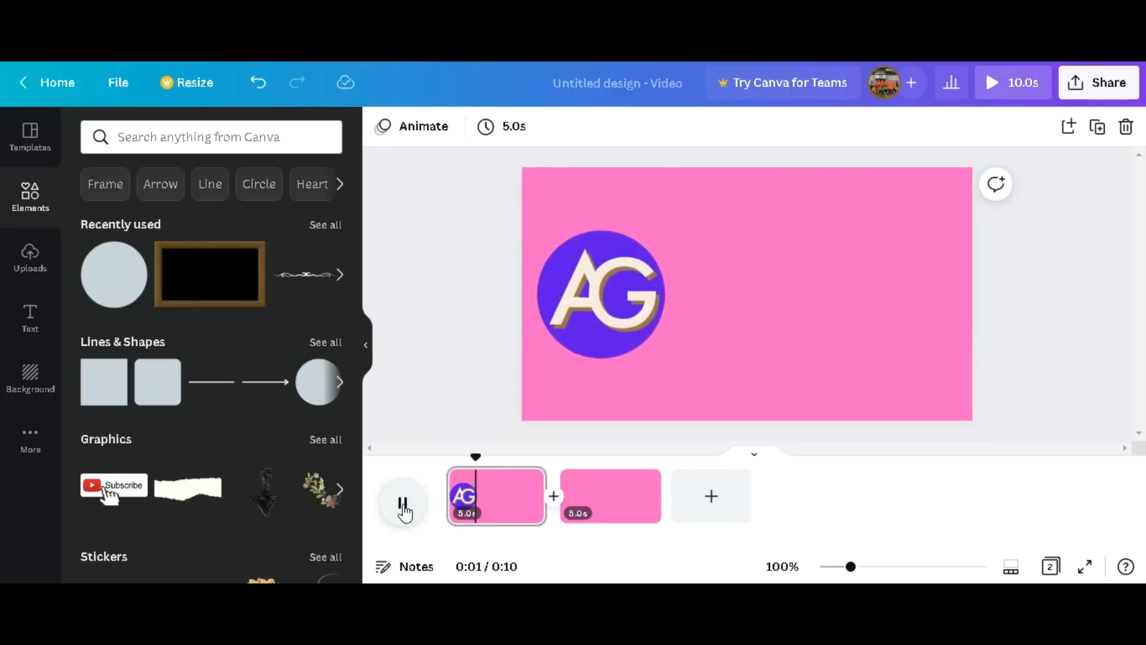
left_click(404, 504)
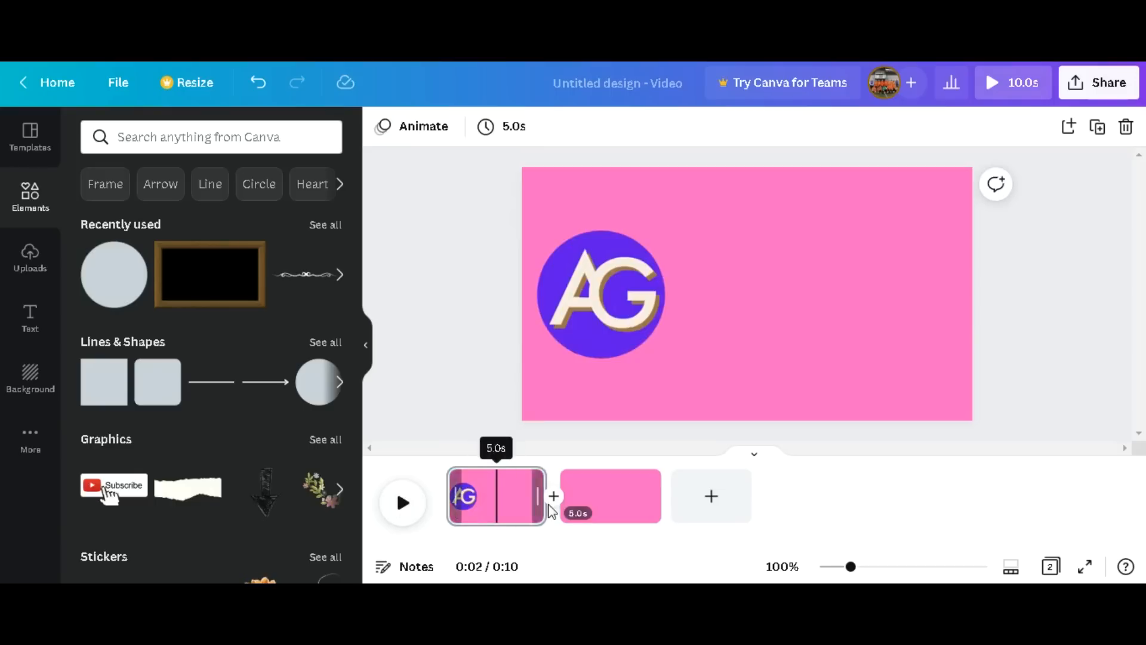
Shorten the first page to 3.2 seconds and play the video from the beginning to check it.
left_click_drag(535, 504, 500, 501)
left_click_drag(499, 501, 500, 500)
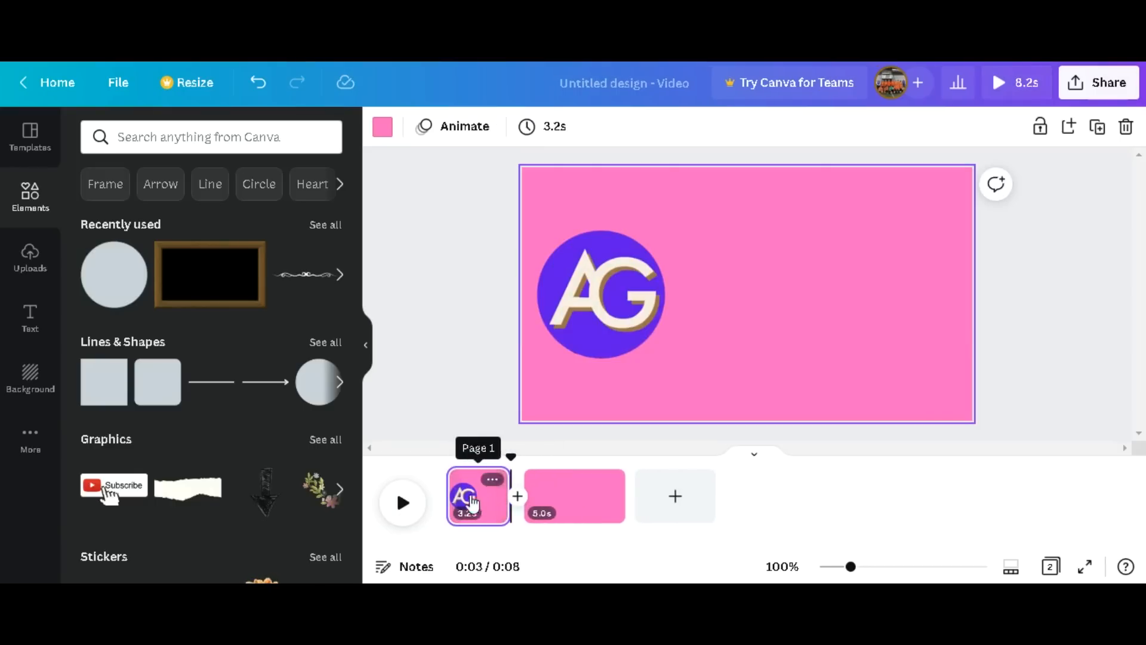
left_click_drag(510, 455, 419, 448)
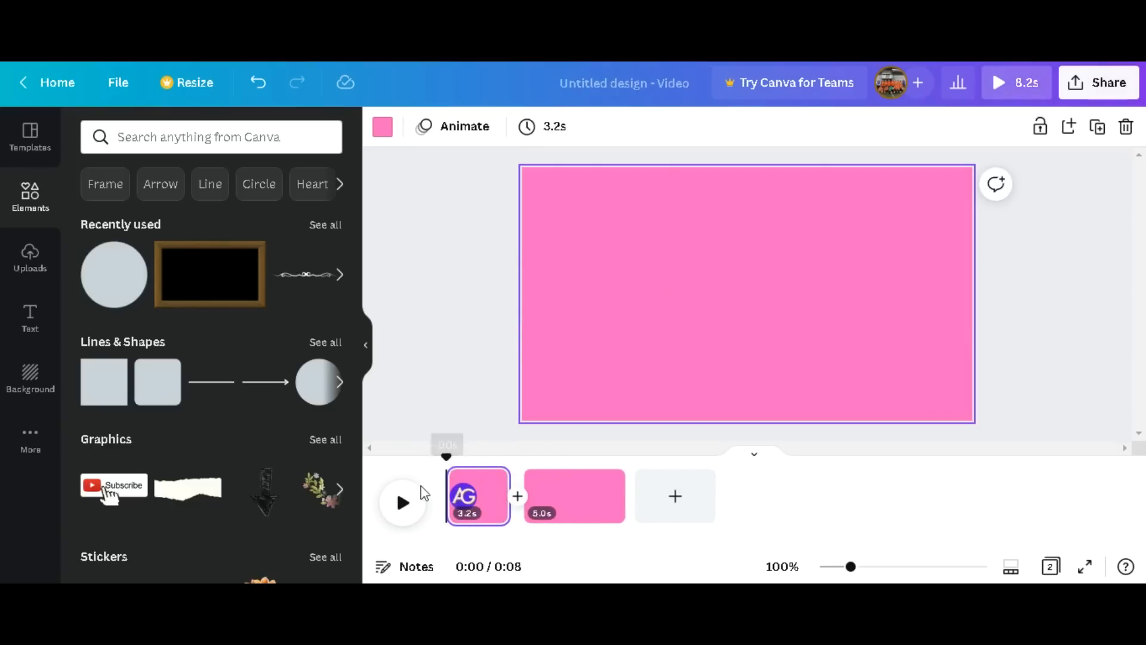
left_click(403, 502)
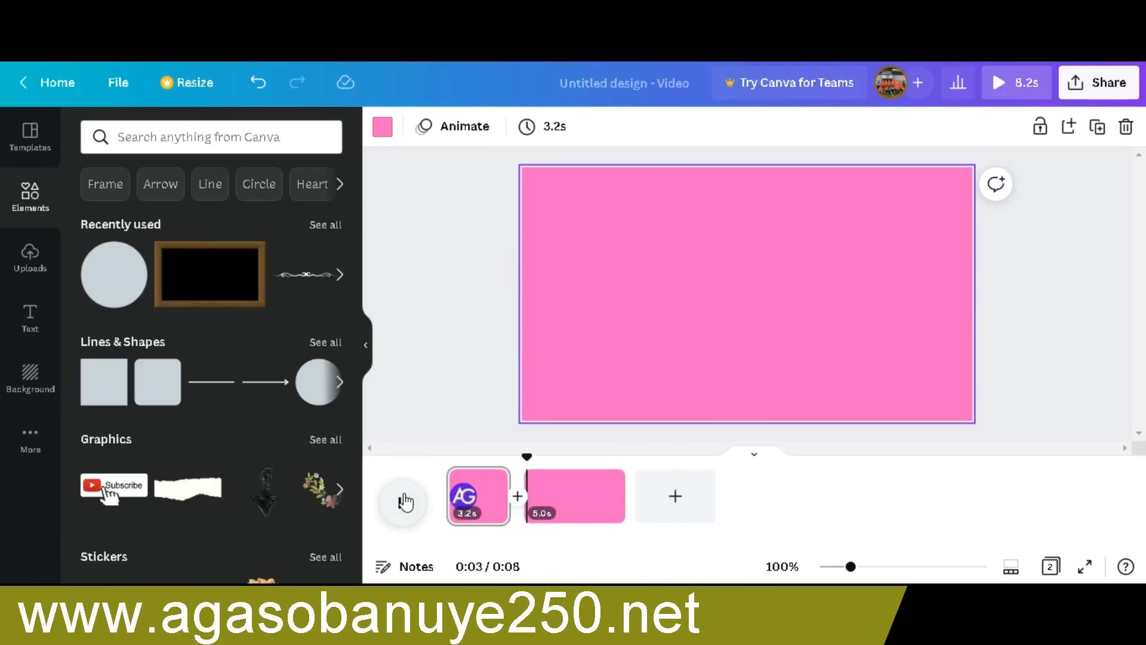
left_click(404, 502)
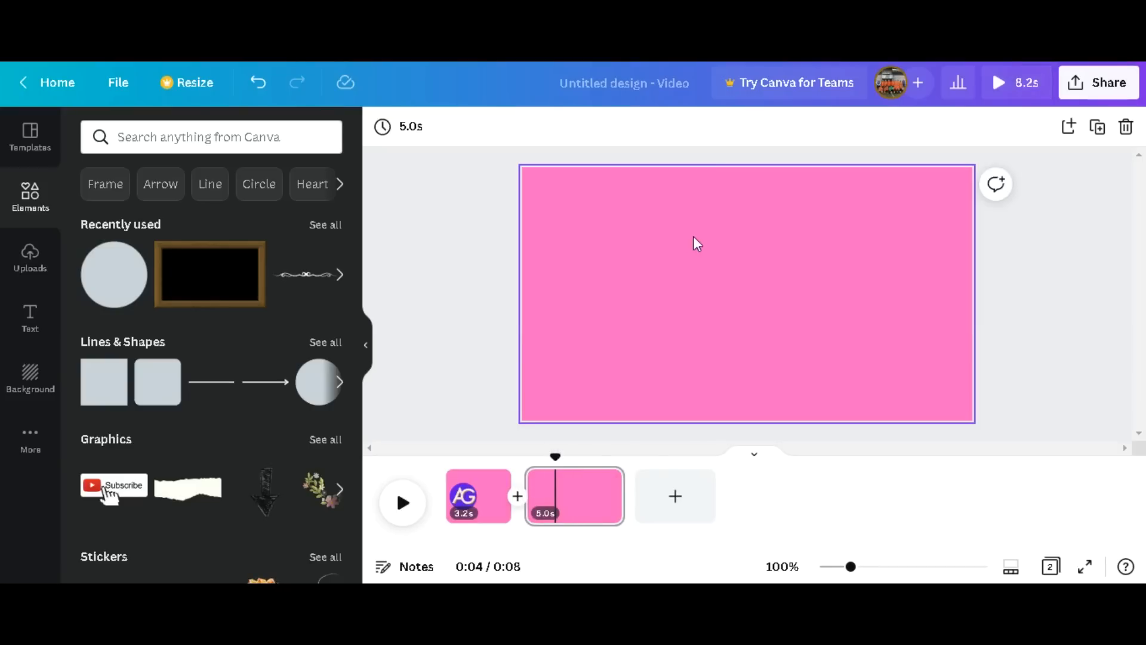
Change the second page's background to the light orange from the default colors.
left_click(760, 236)
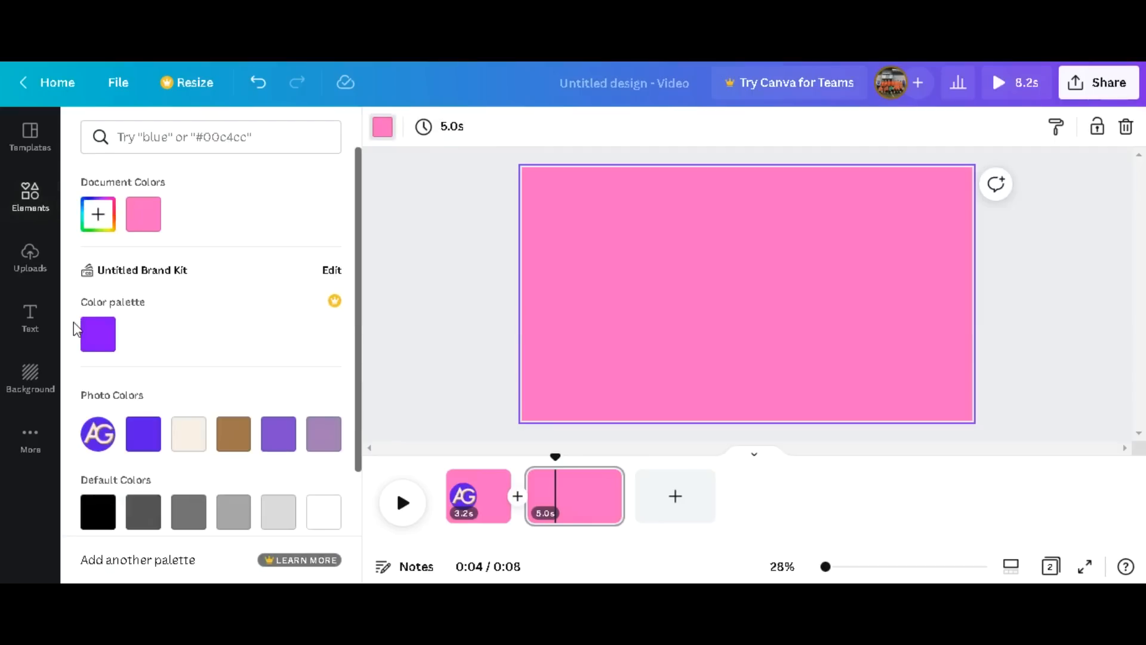
scroll(137, 377, "down", 3)
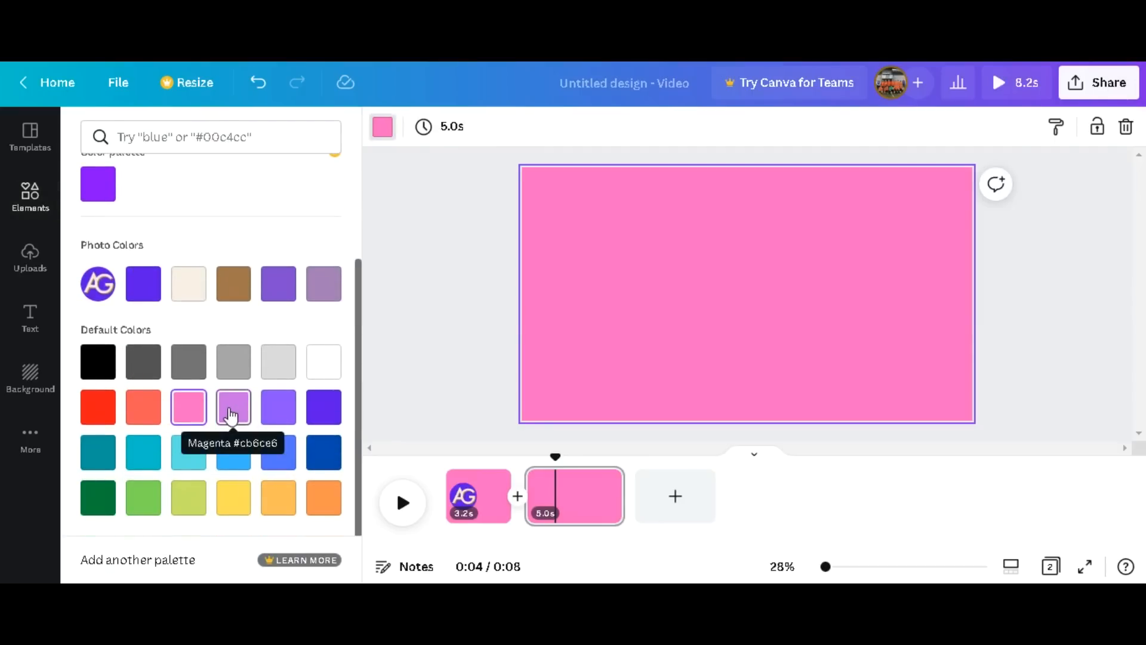
left_click(278, 497)
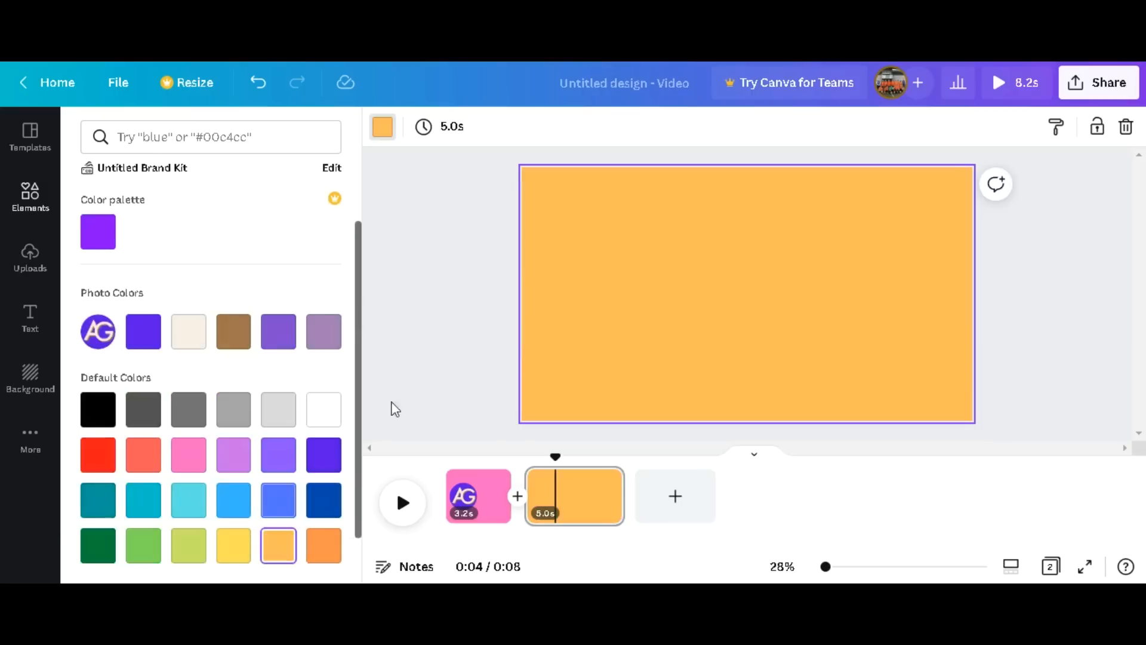
Place the uploaded round AG logo on the right side of the second page, vertically centered.
left_click(30, 260)
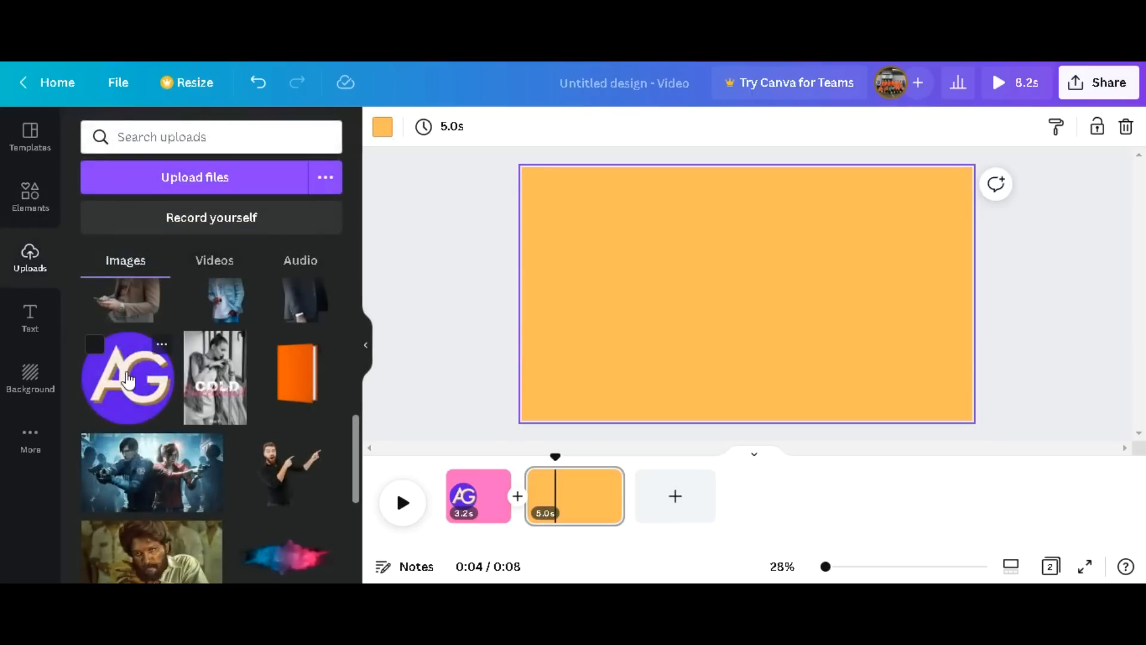
left_click(128, 379)
left_click_drag(754, 292, 886, 289)
left_click(661, 332)
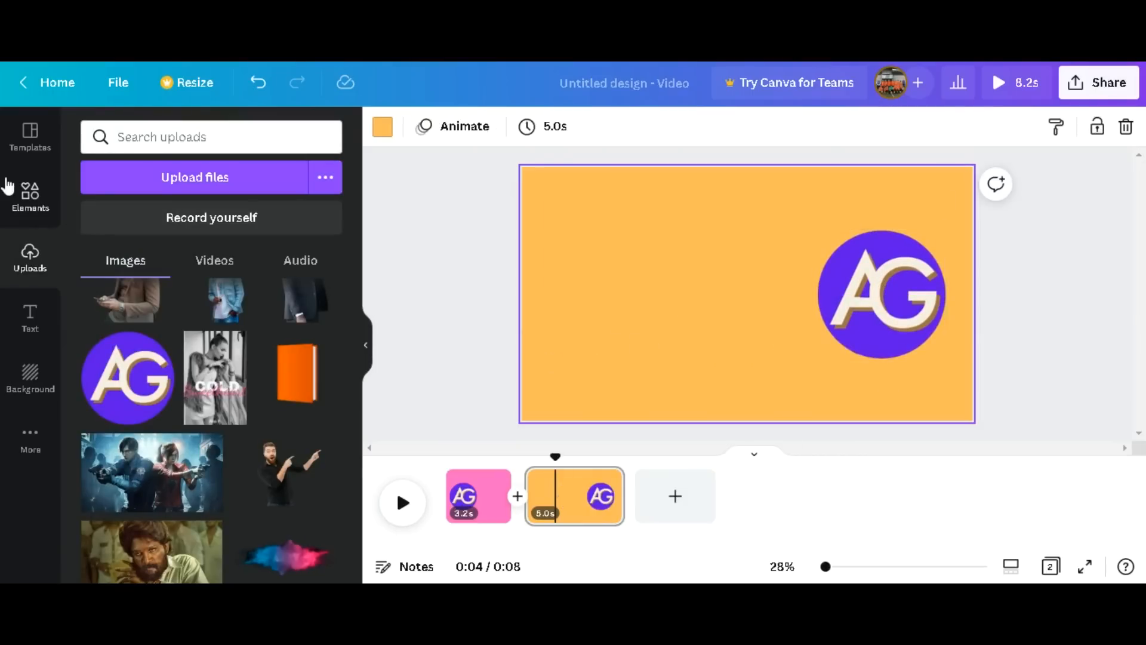
Add a heading to the left of the logo on the second page reading "Agasobanuye250 Trends".
left_click(29, 315)
left_click_drag(212, 224, 677, 289)
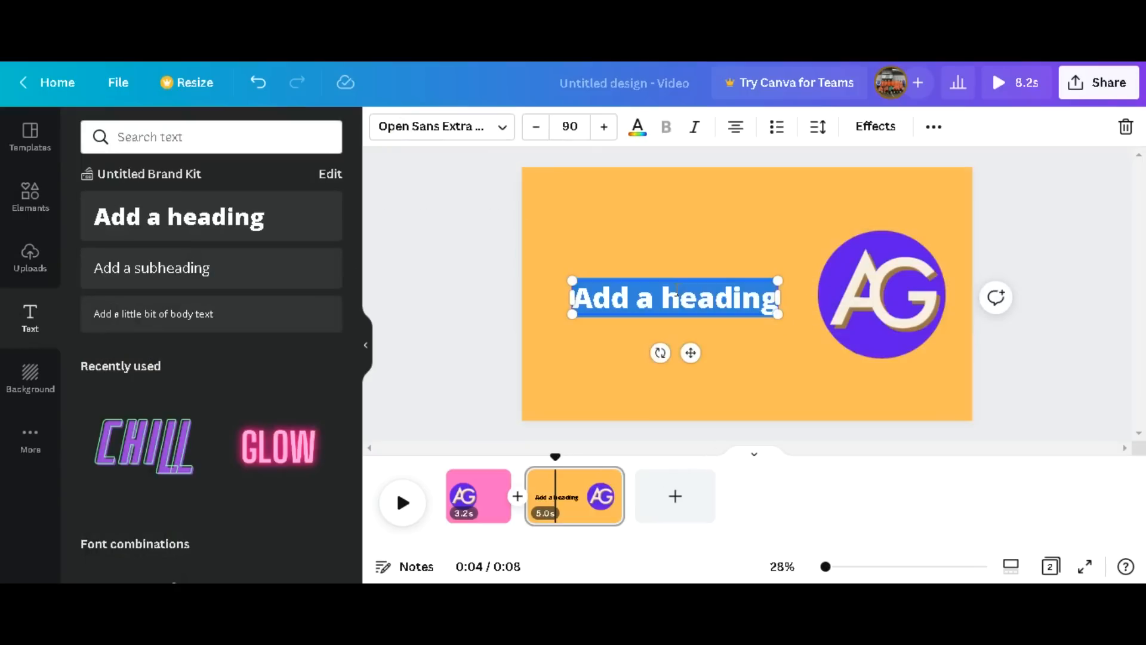
type("Agasob")
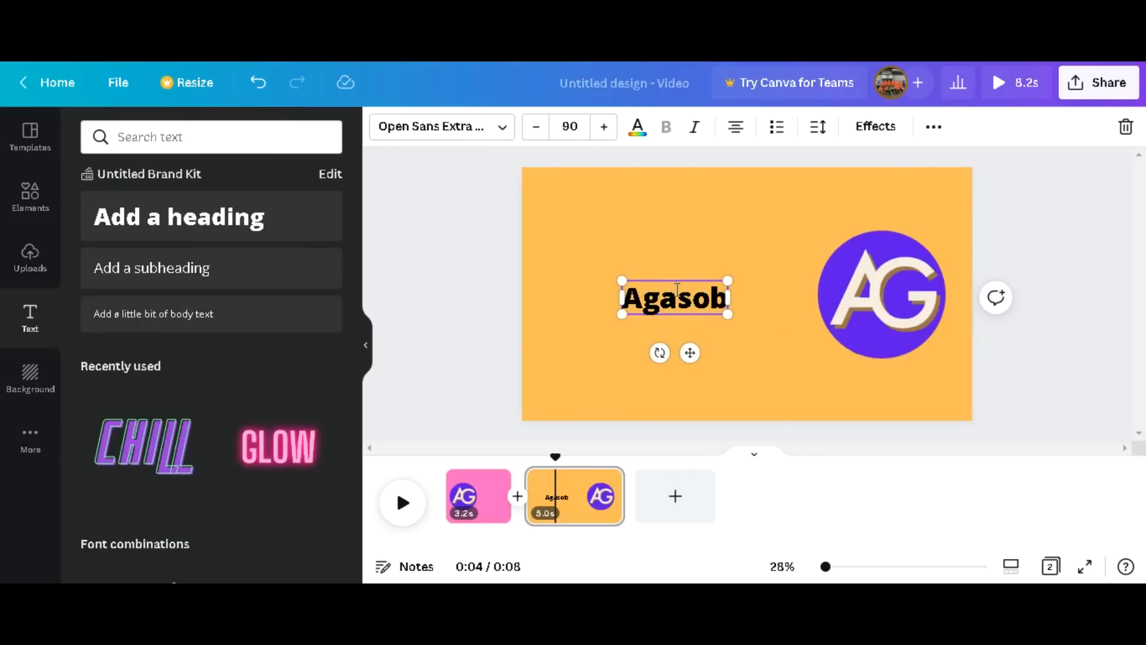
key("BackSpace")
type("banuye250 Trends")
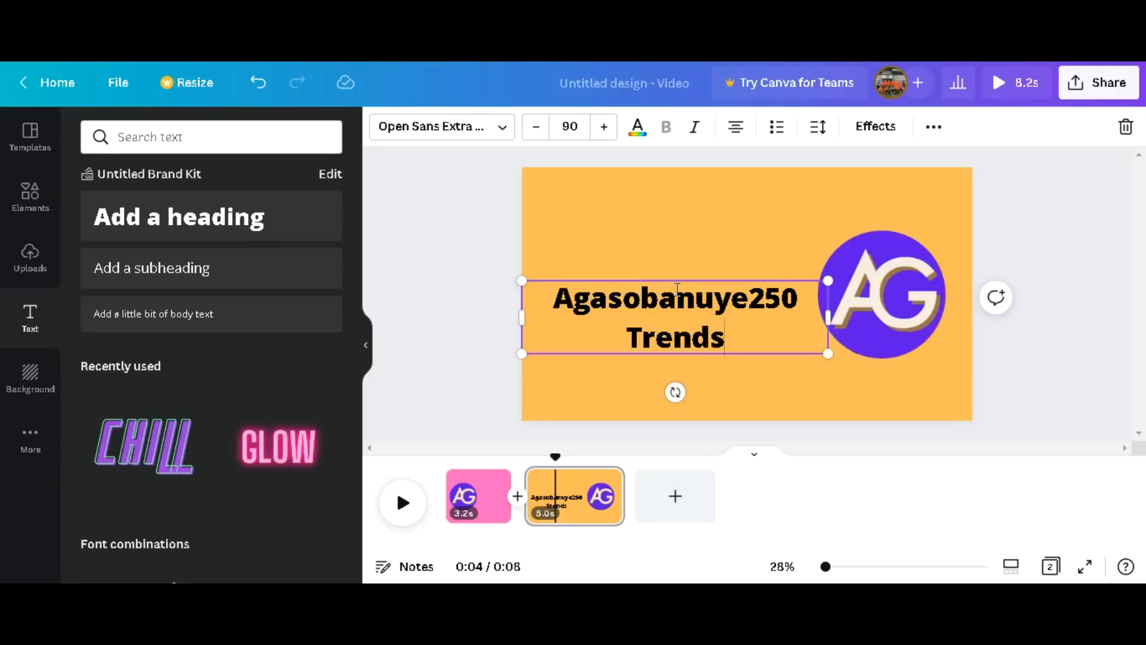
Scale the heading down to size 73.2 and fit it on one line between the page's left edge and the logo.
left_click_drag(521, 317, 537, 285)
left_click(488, 314)
left_click(689, 302)
left_click_drag(690, 302, 681, 303)
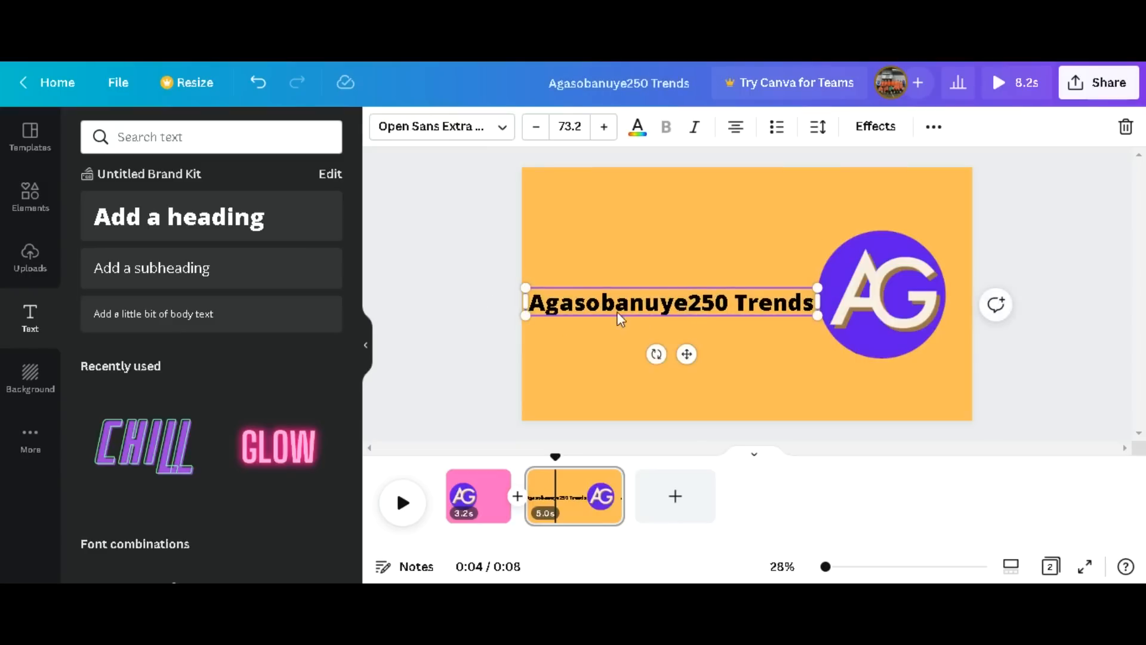
left_click(485, 321)
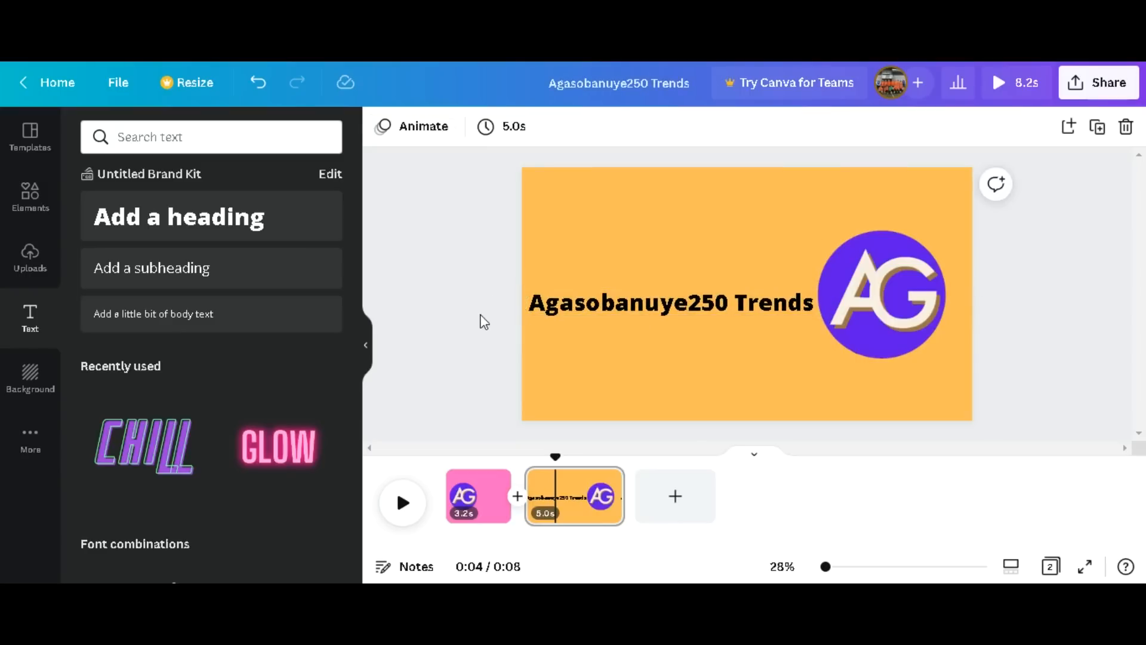
Change the heading's font to Anton and enlarge the text to size 76.7.
left_click(611, 292)
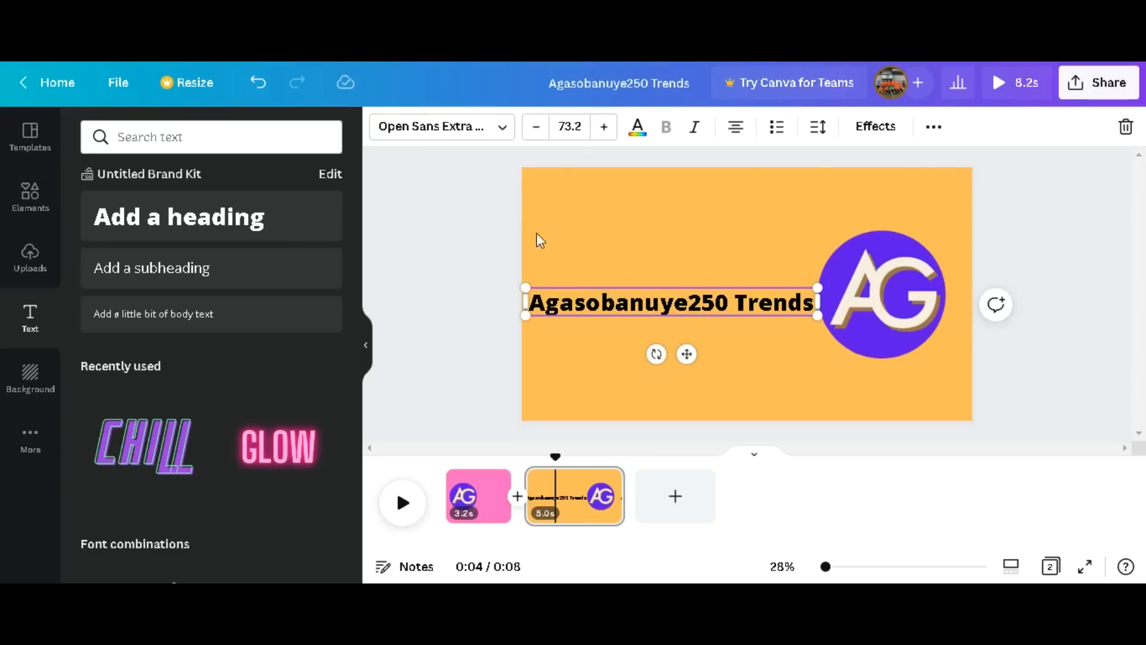
left_click(502, 126)
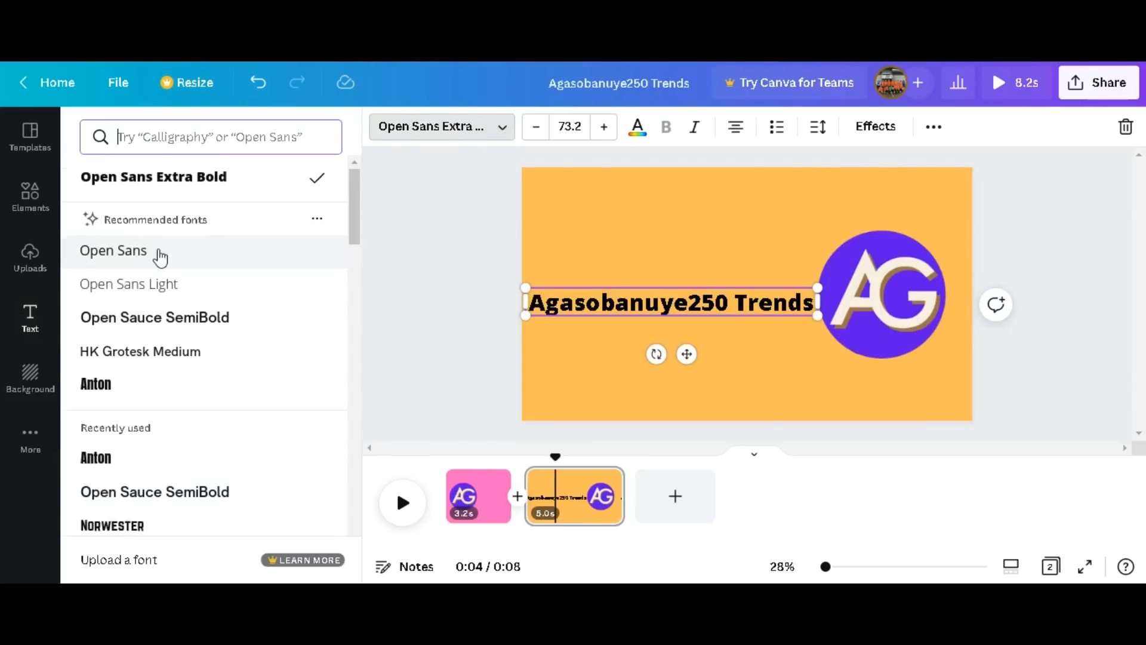
left_click(119, 387)
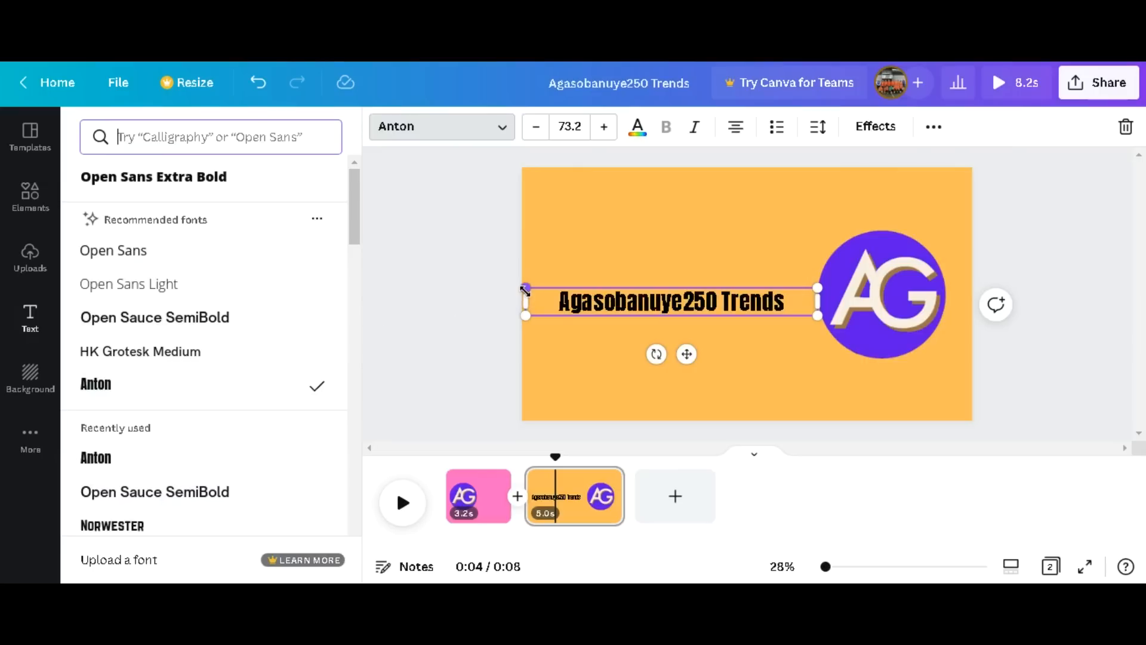
left_click_drag(527, 290, 511, 263)
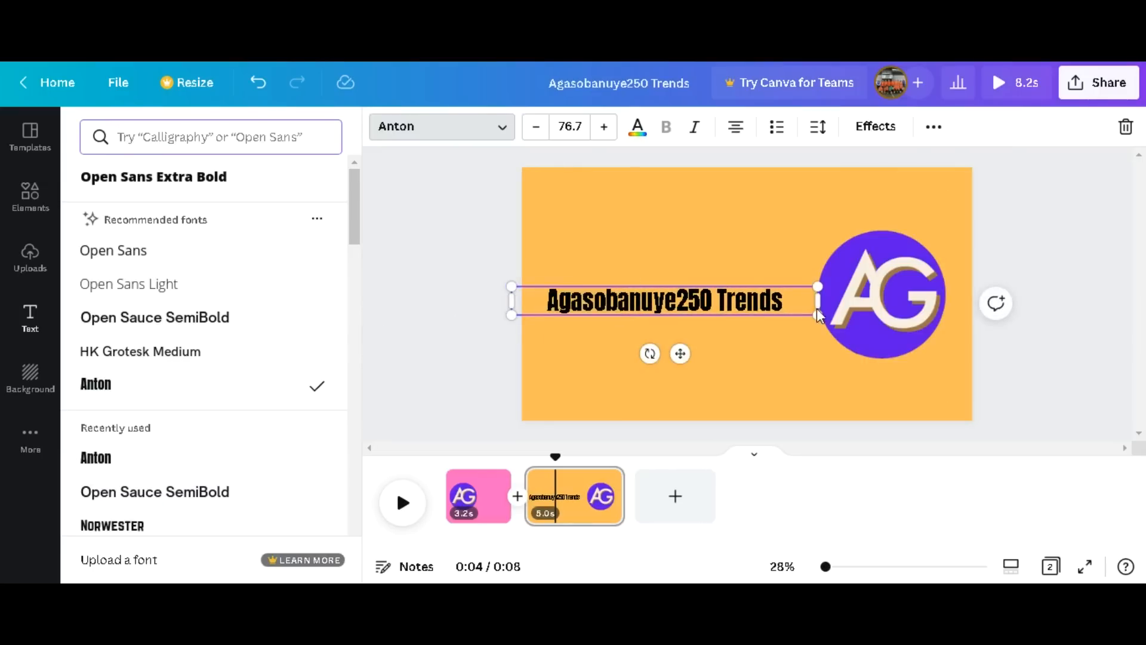
Narrow the heading's text box to fit its text and move it right up against the logo.
left_click(817, 303)
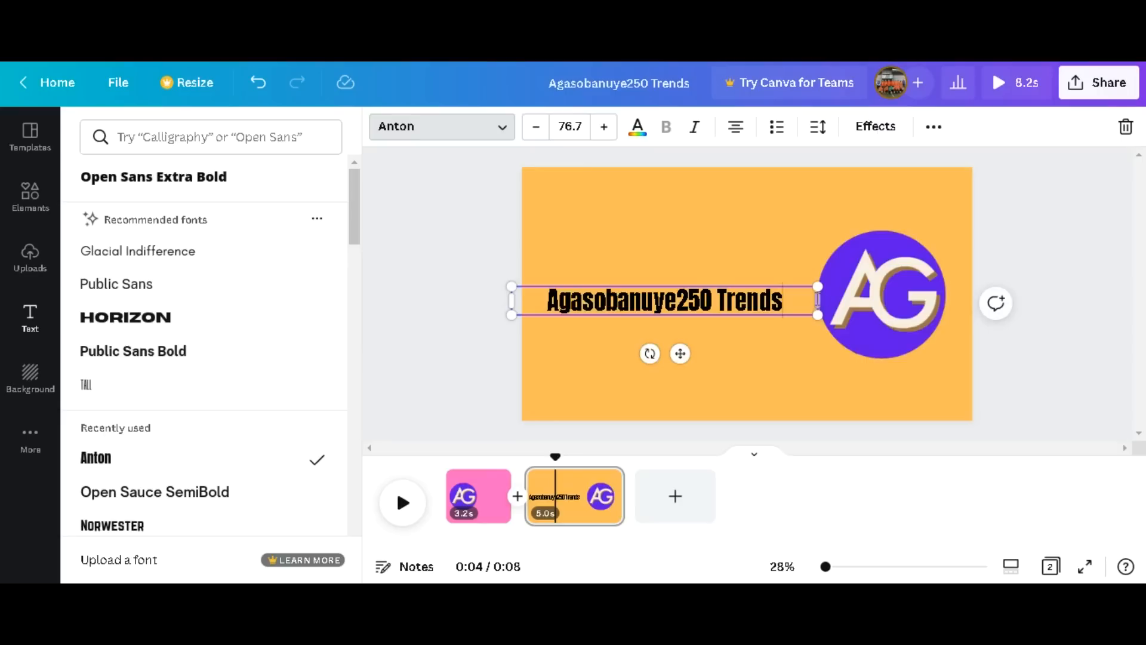
left_click_drag(819, 299, 768, 302)
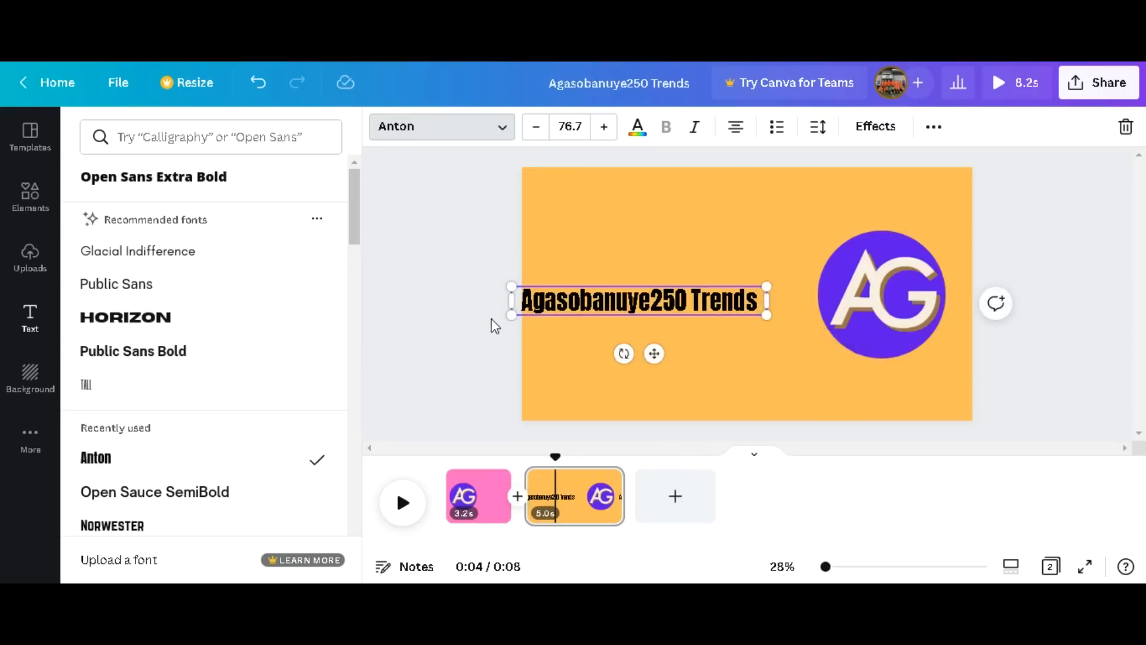
left_click(495, 325)
left_click_drag(518, 304, 610, 296)
left_click(429, 295)
Apply the Block text animation to the "Agasobanuye250 Trends" heading on the second page.
left_click(624, 314)
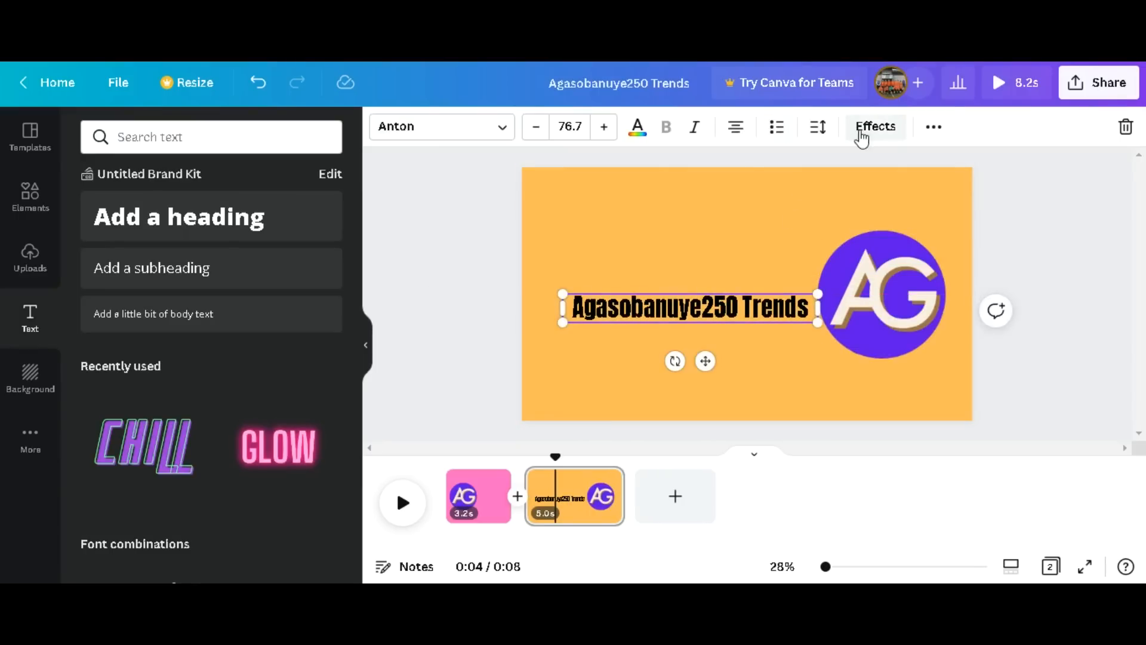
left_click(934, 127)
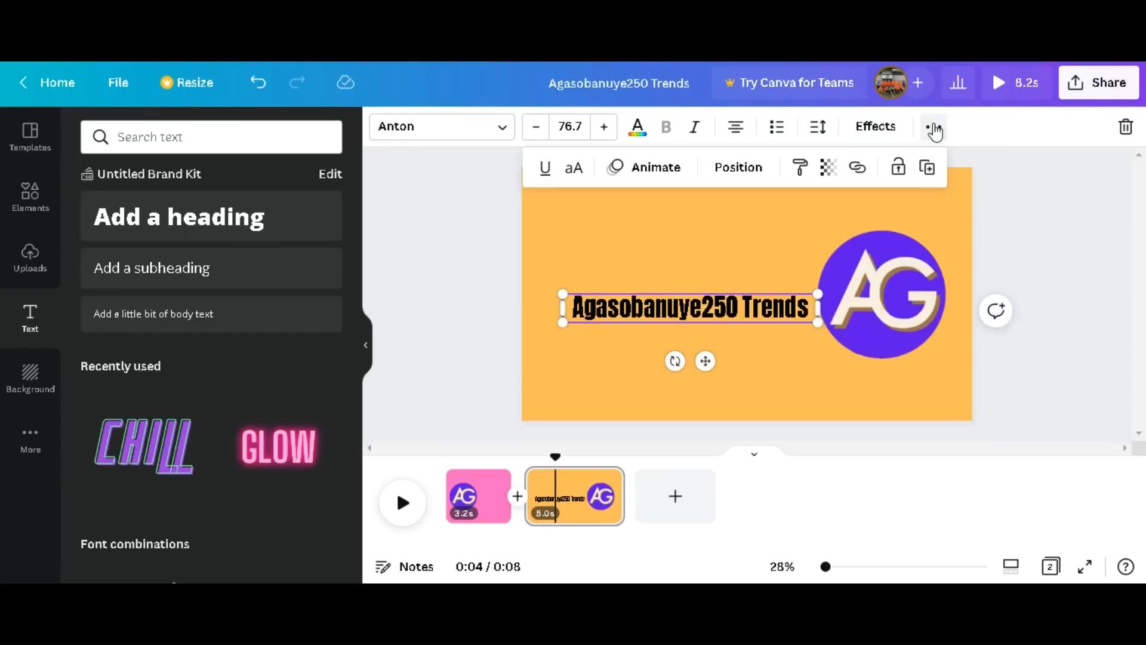
left_click(624, 169)
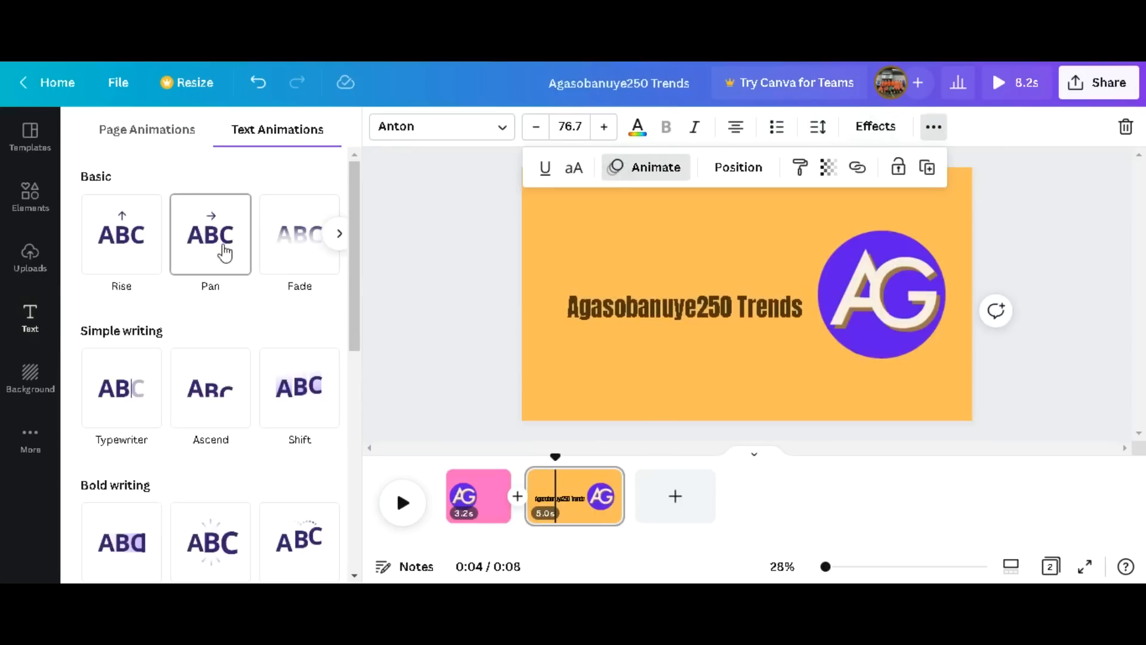
scroll(185, 440, "down", 3)
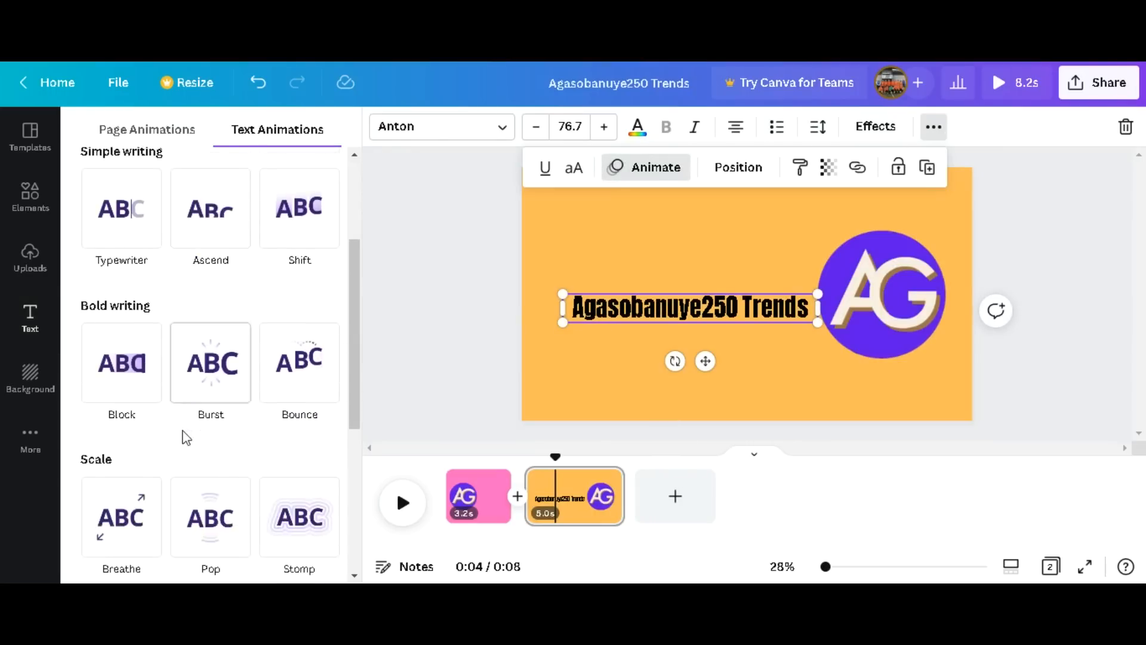
left_click(141, 369)
scroll(240, 434, "down", 2)
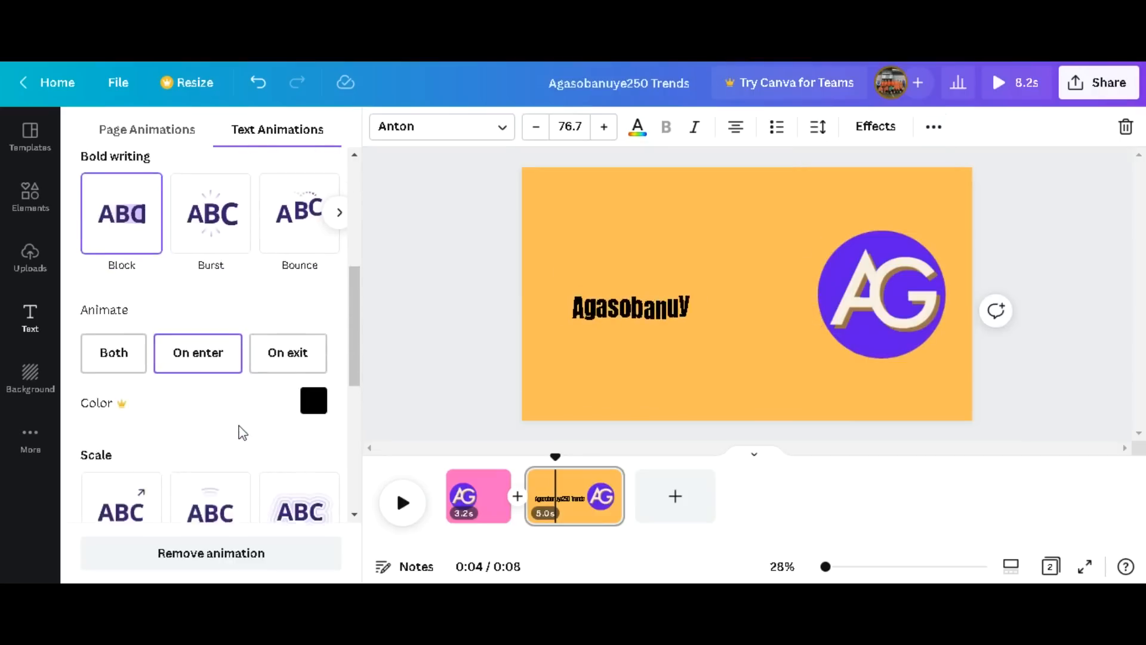
Compare the Both and On enter options of the heading's Block animation, leave it at On enter and deselect the heading.
left_click(110, 315)
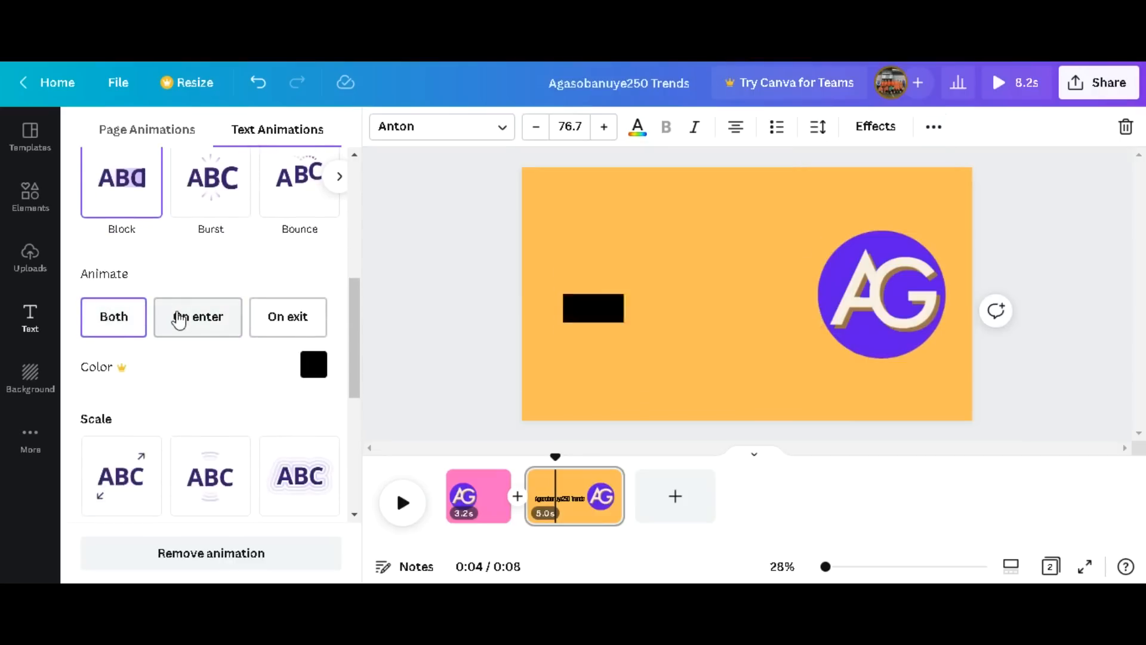
left_click(181, 318)
left_click(108, 319)
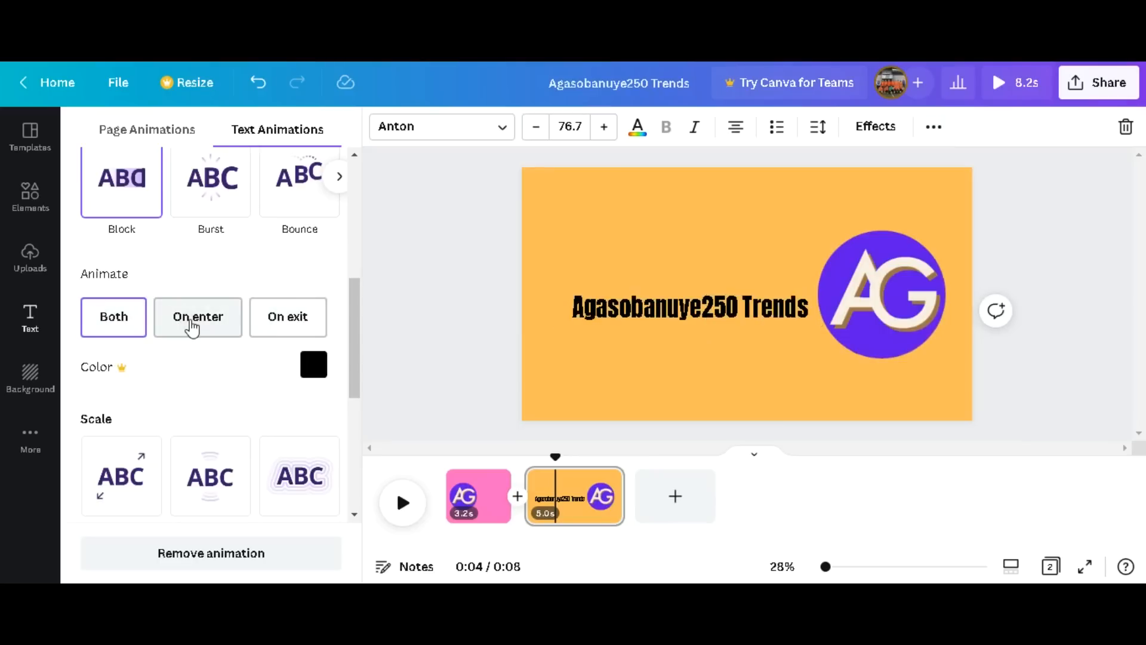
left_click(204, 326)
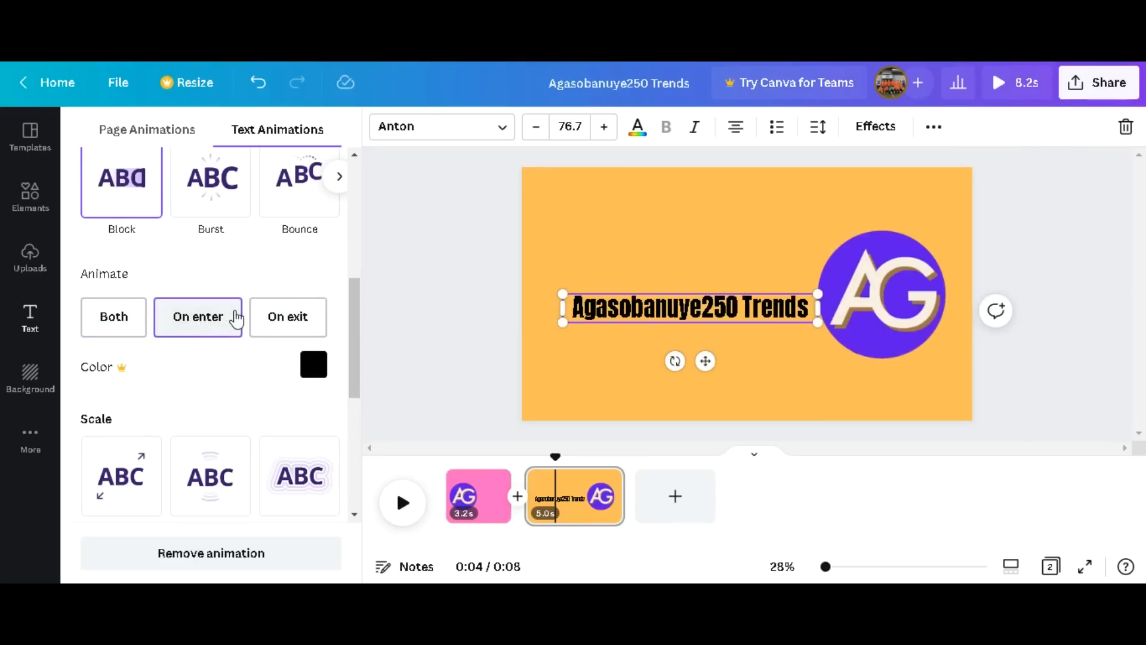
left_click(141, 310)
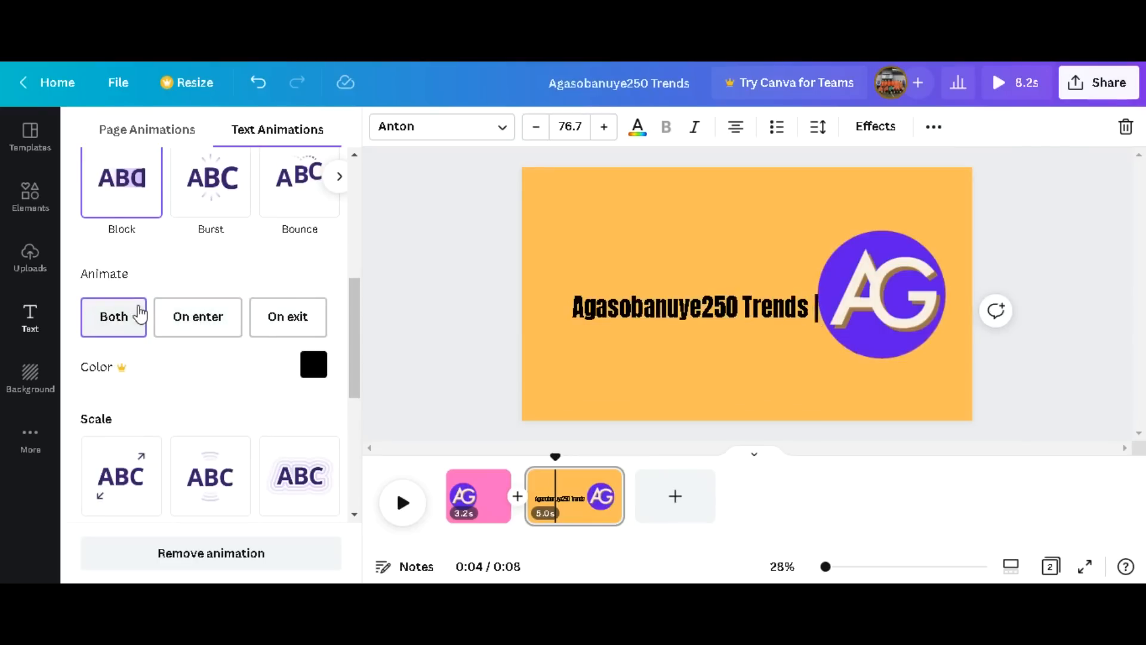
left_click(221, 325)
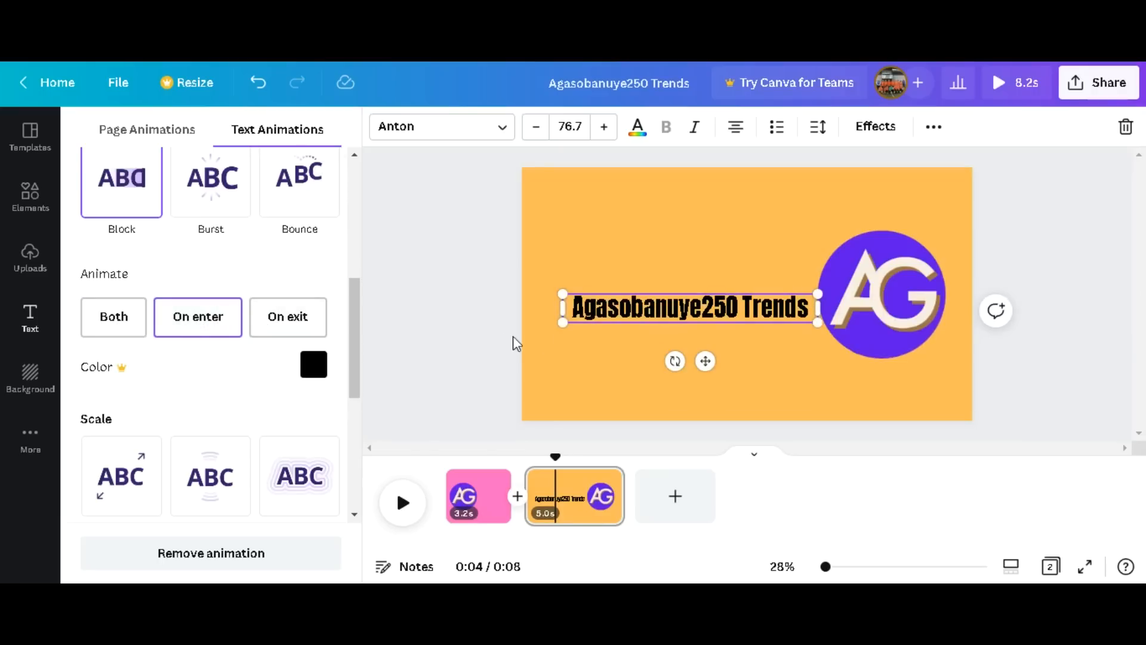
left_click(635, 270)
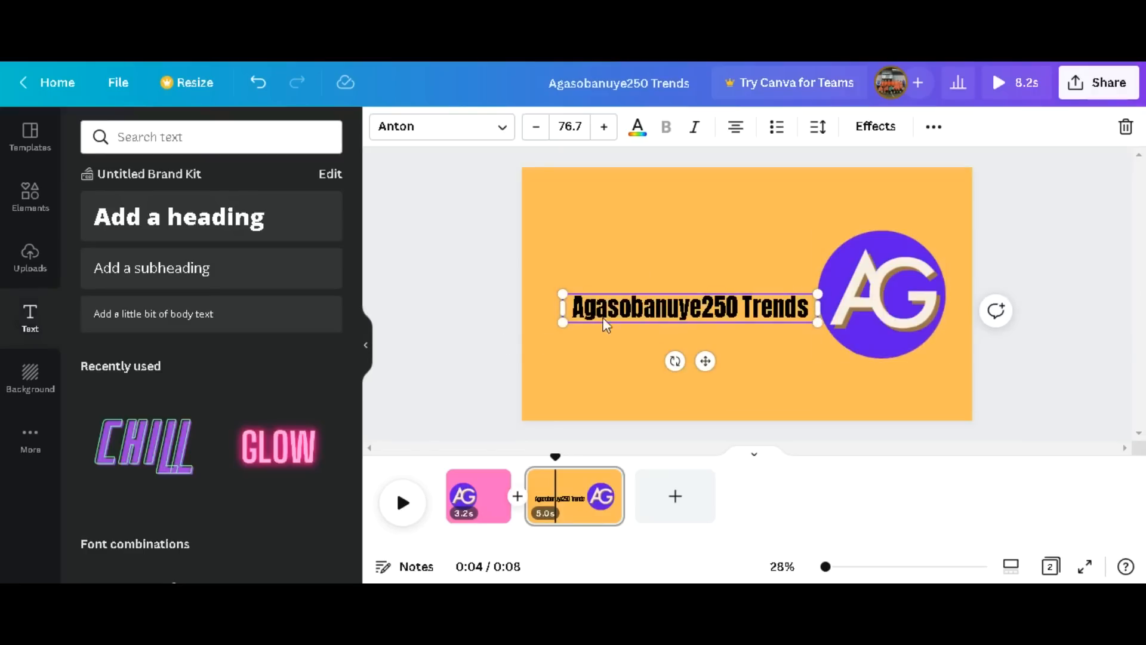
left_click(479, 289)
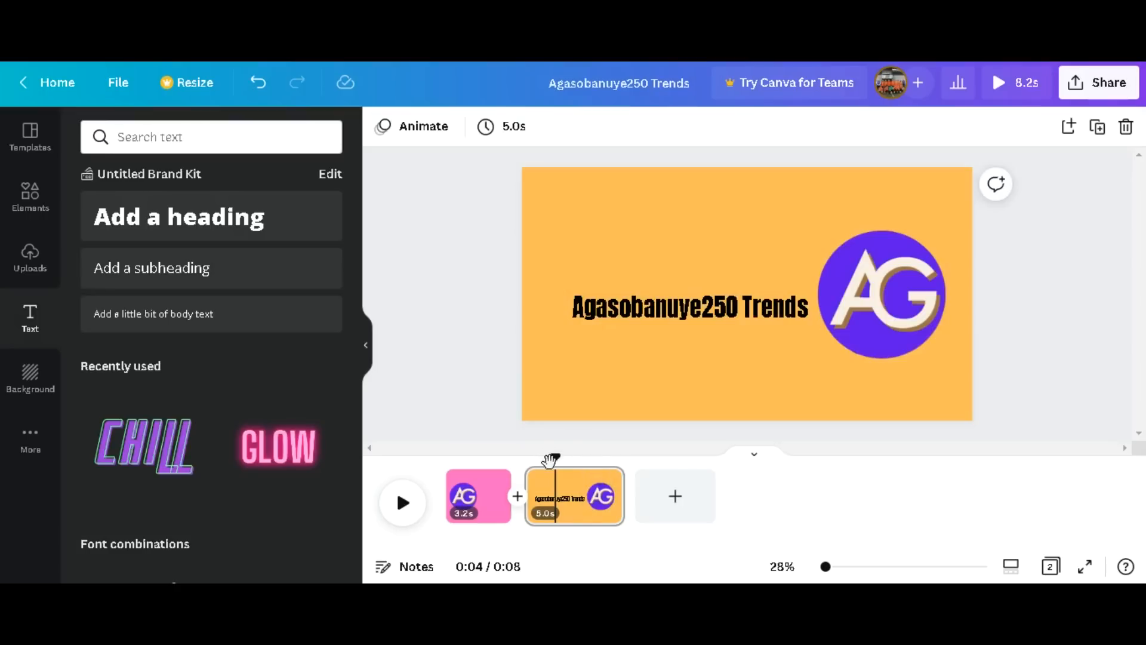
Play the video from the beginning to preview both pages, and pause it on the second page.
left_click_drag(554, 458, 428, 475)
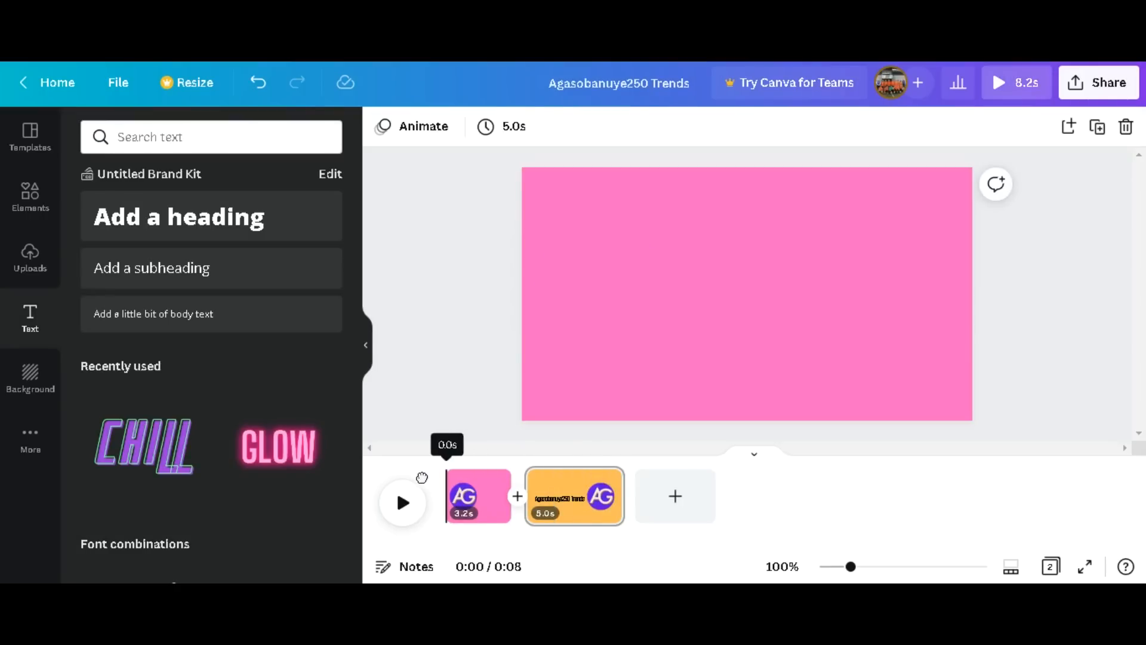
left_click(402, 504)
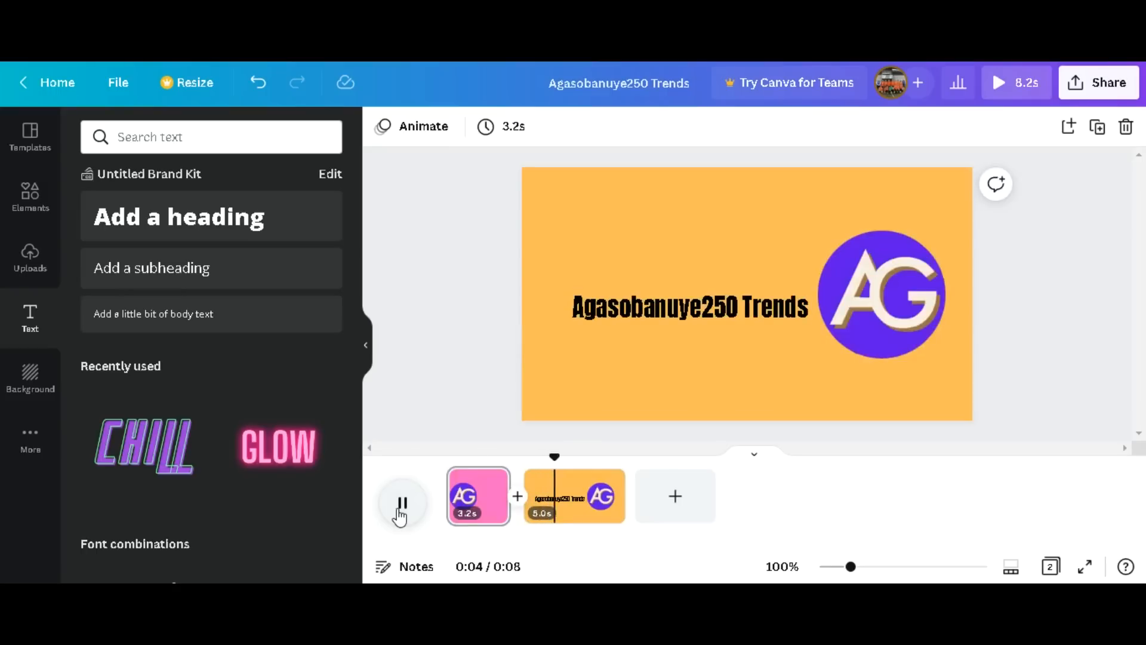
left_click(400, 512)
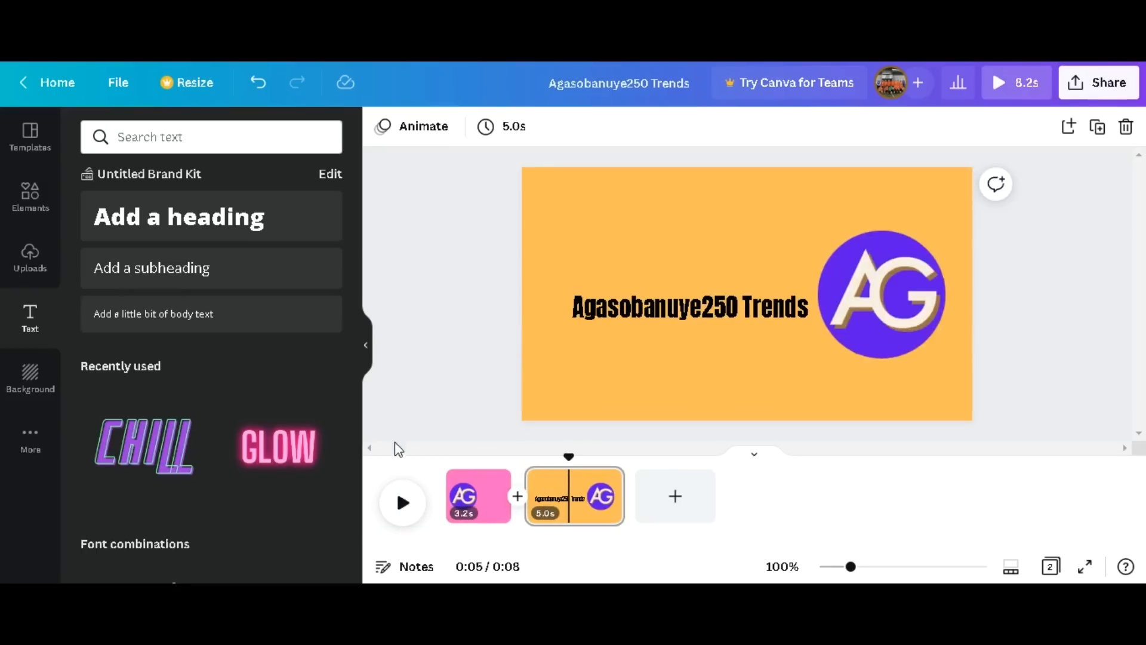
Look through the stock audio library and add the uploaded track intro beat.mp3 to the timeline beneath the pages.
left_click(16, 273)
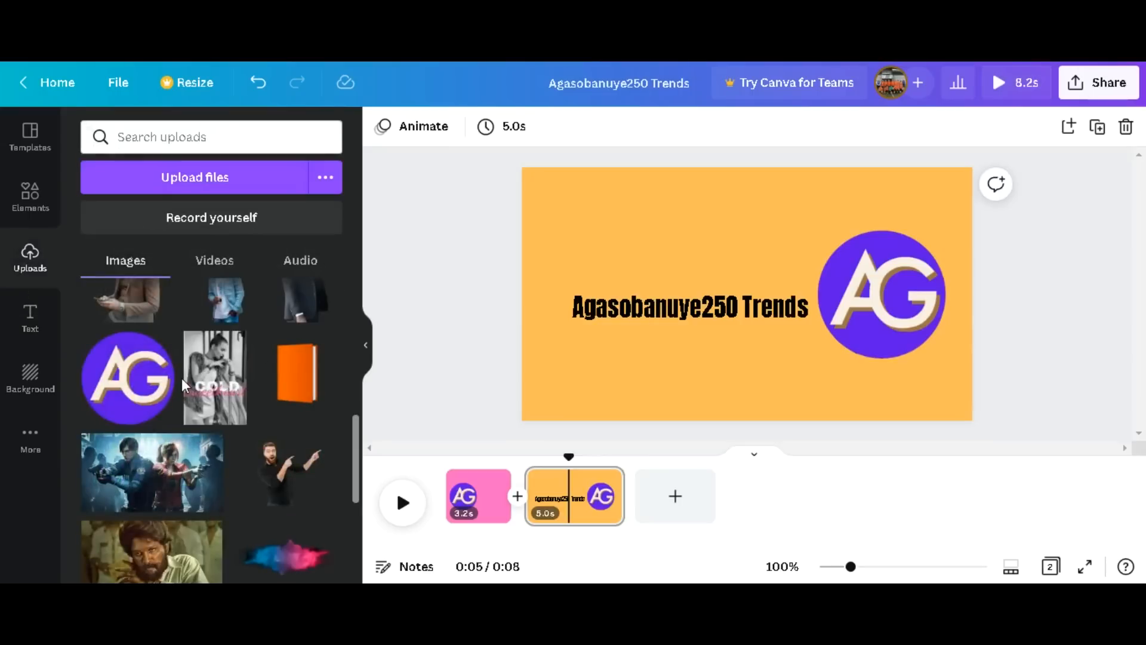
left_click(309, 273)
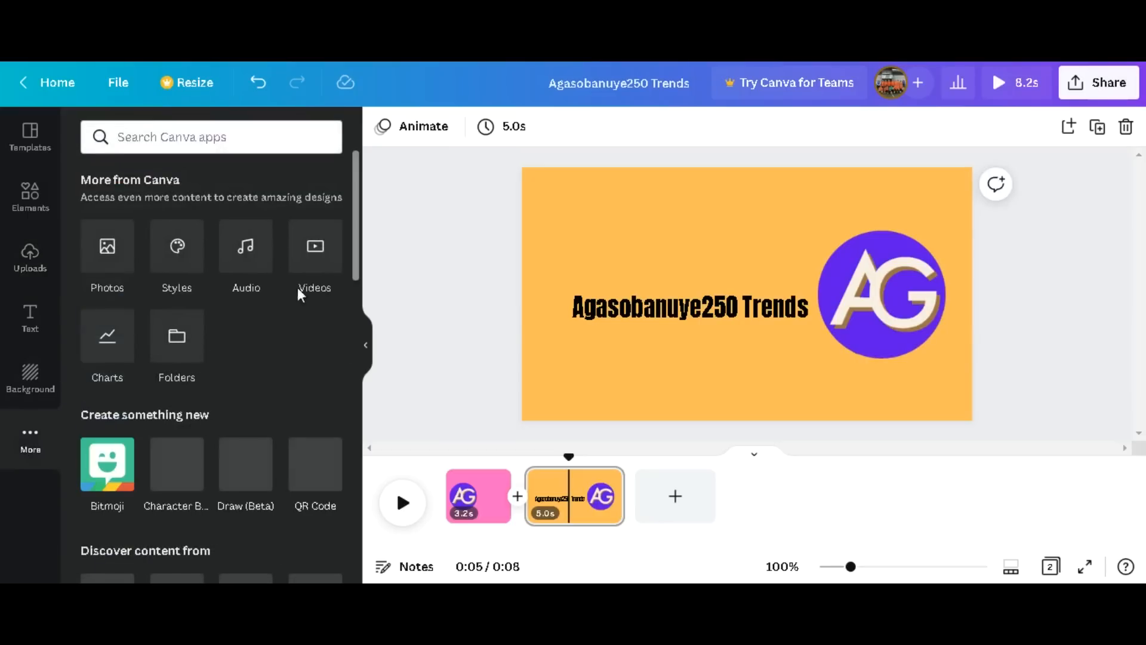
left_click(242, 262)
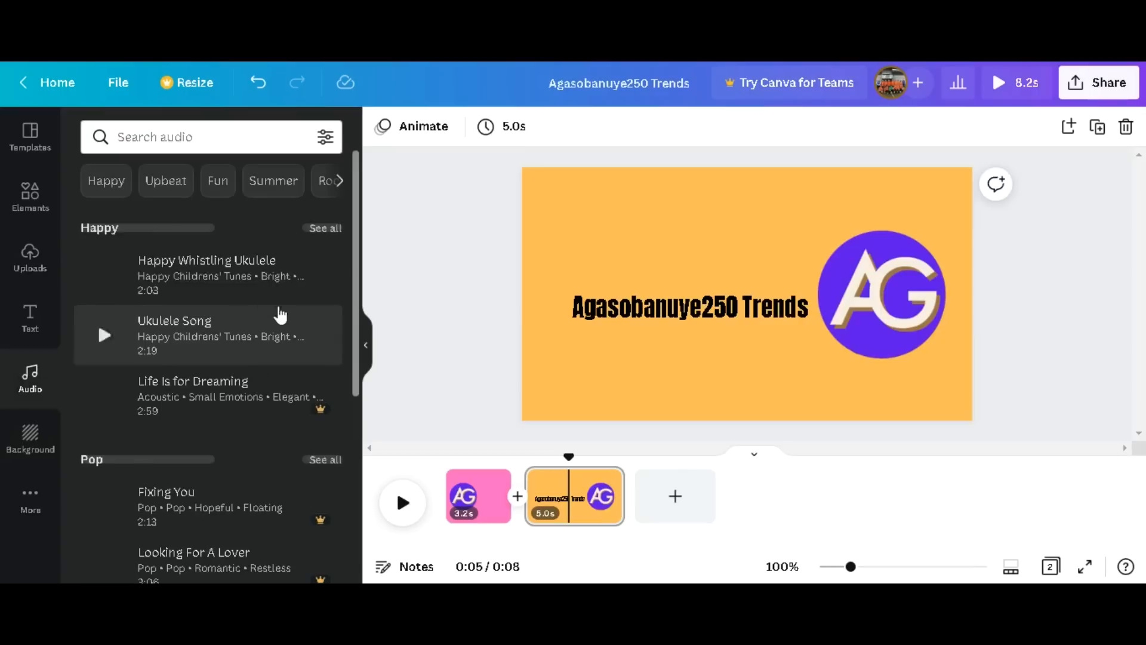
scroll(323, 310, "down", 3)
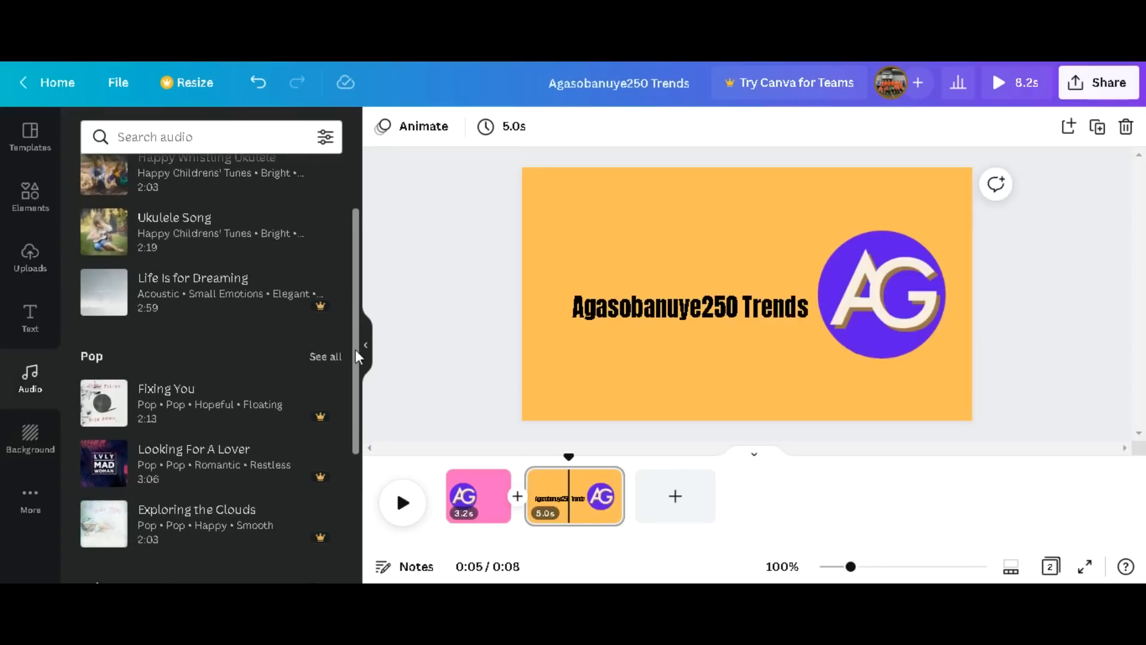
scroll(349, 487, "down", 9)
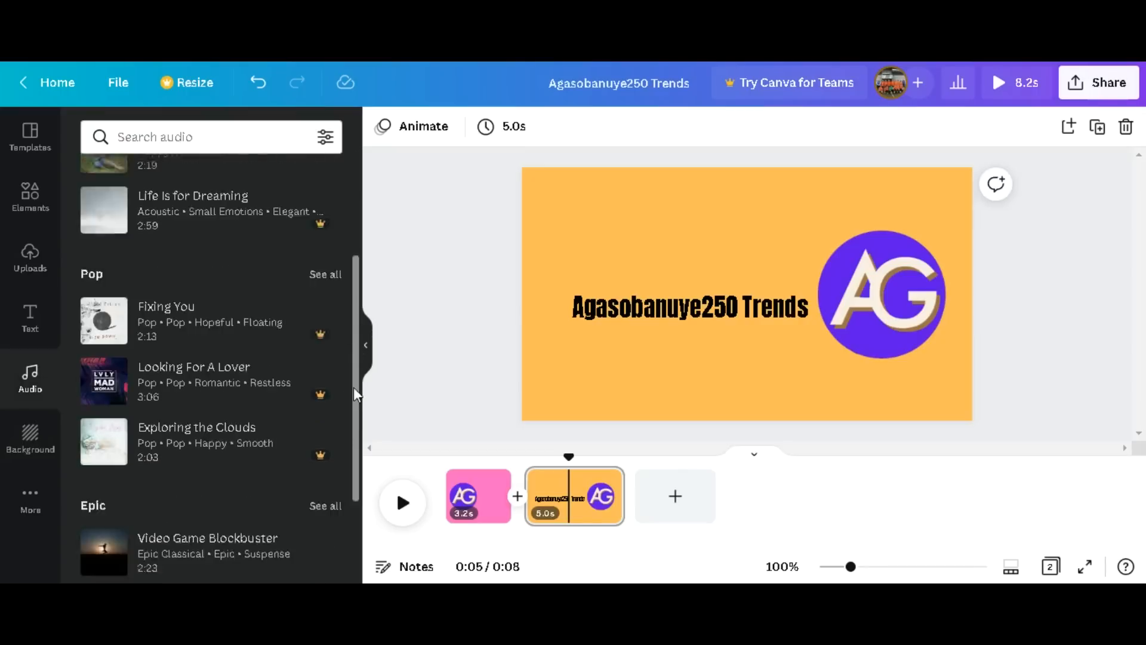
left_click_drag(354, 382, 363, 360)
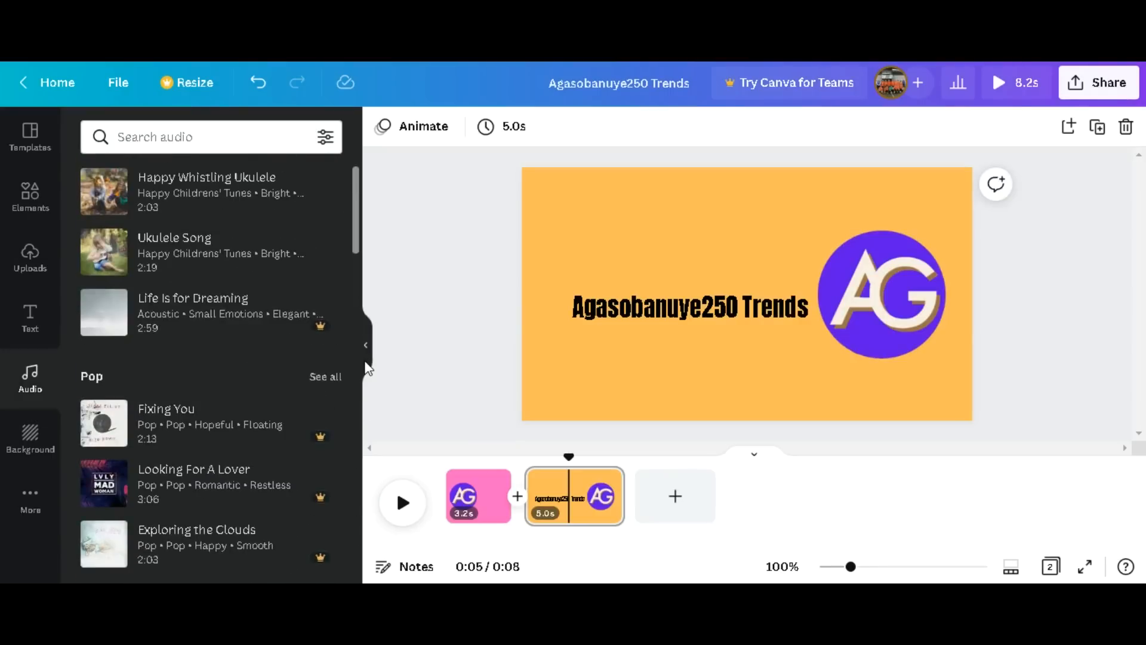
left_click(30, 261)
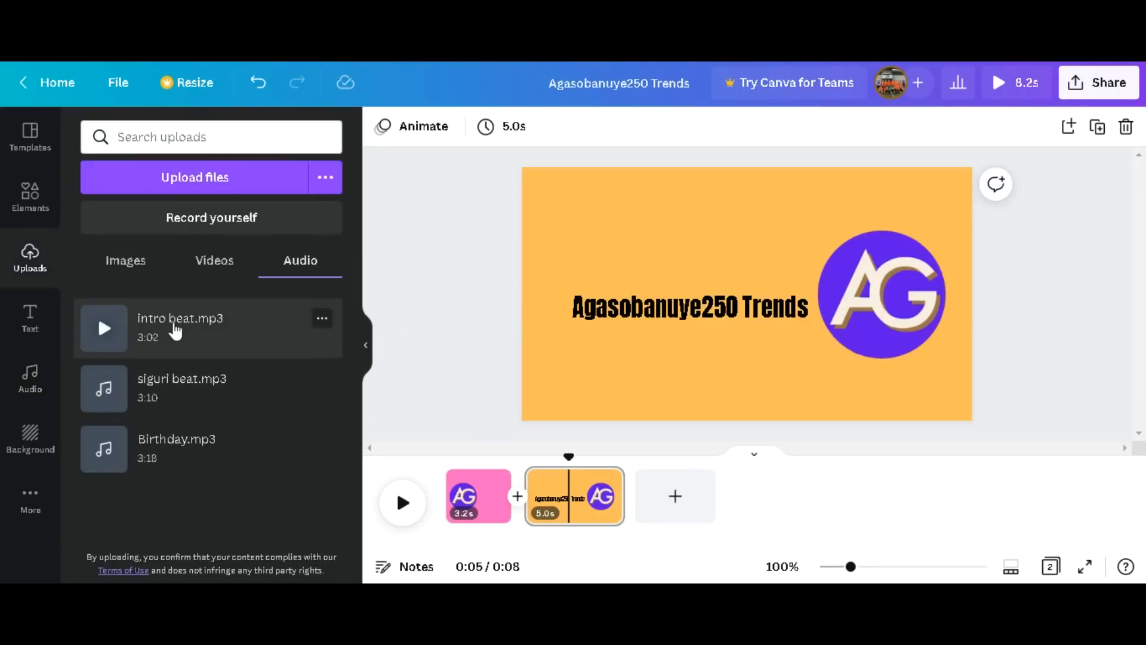
left_click_drag(219, 330, 548, 498)
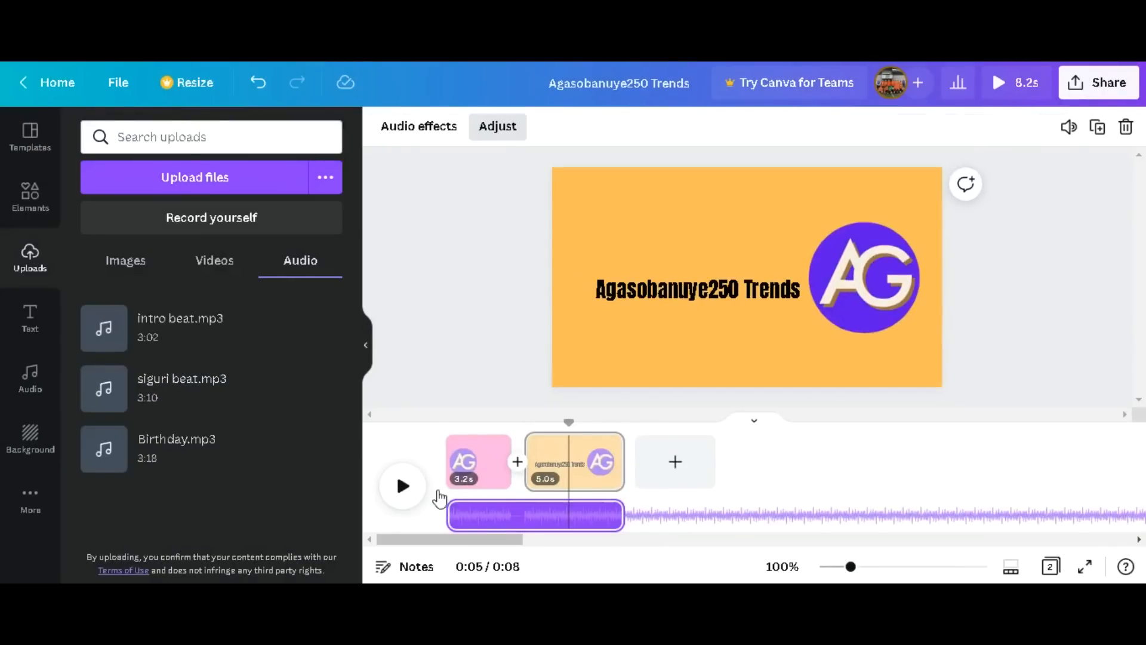
Play the video with its music from the start and shorten the second page to 3.3 s.
left_click_drag(568, 420, 434, 424)
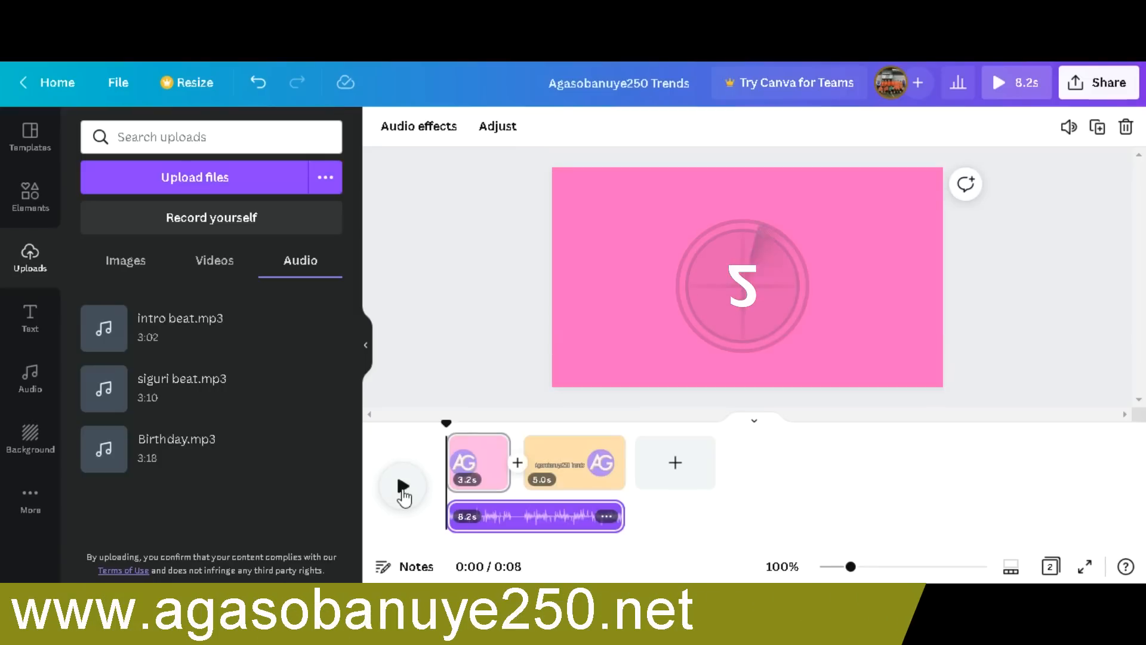
left_click(403, 490)
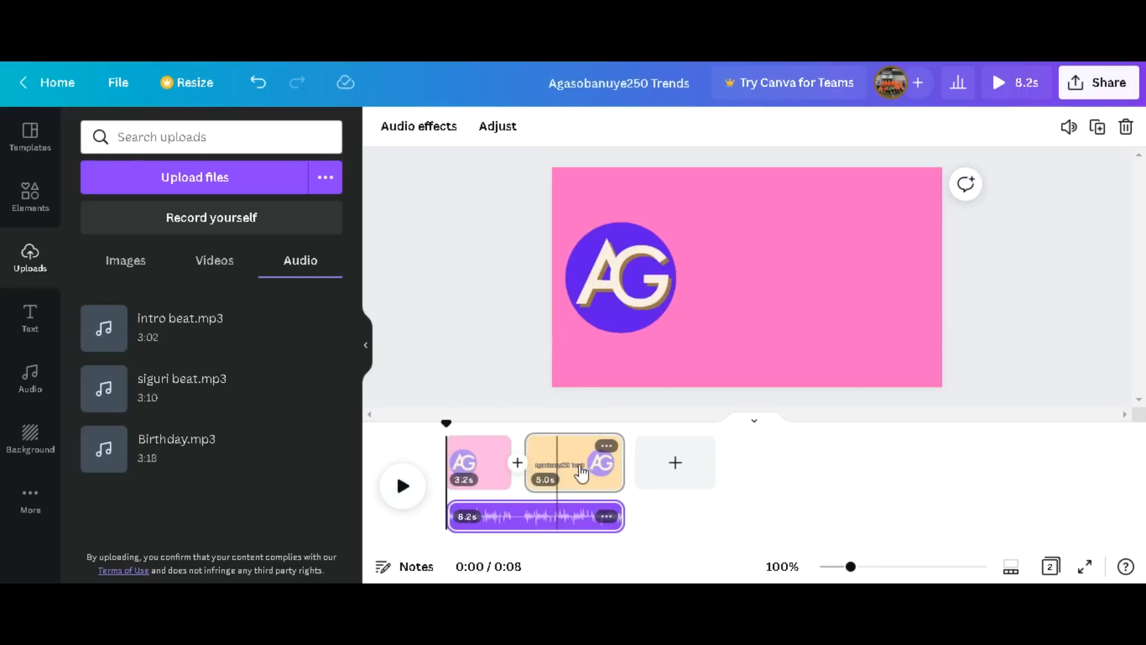
left_click(611, 478)
left_click_drag(620, 467, 588, 466)
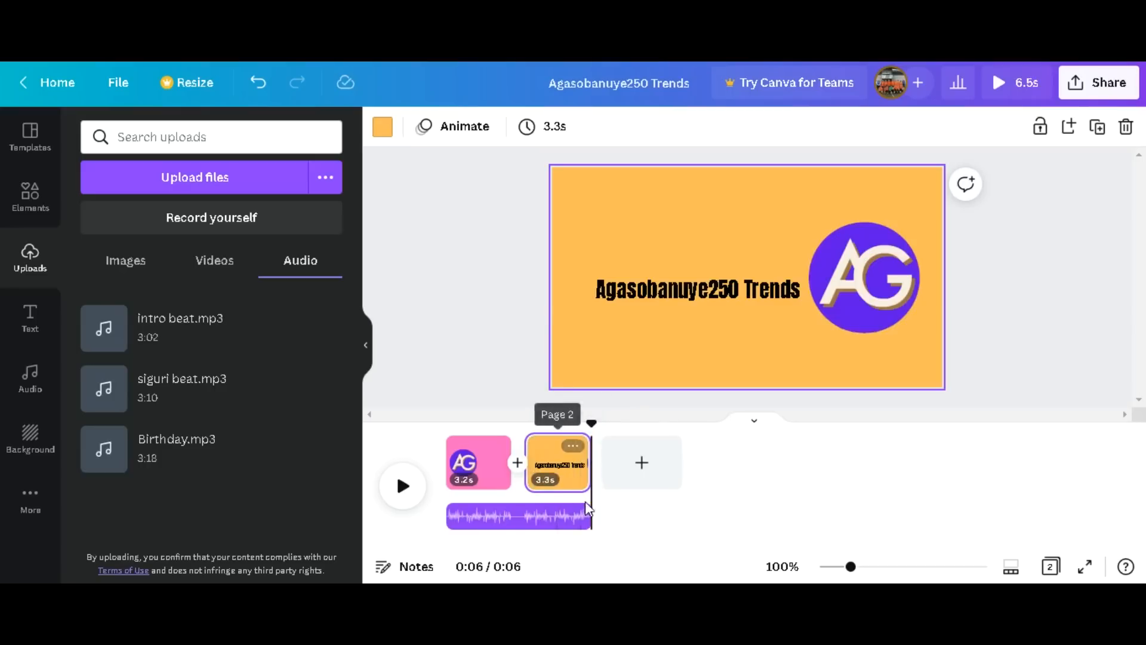
Add a third page at the end of the video and change its background color to bright red.
left_click(638, 472)
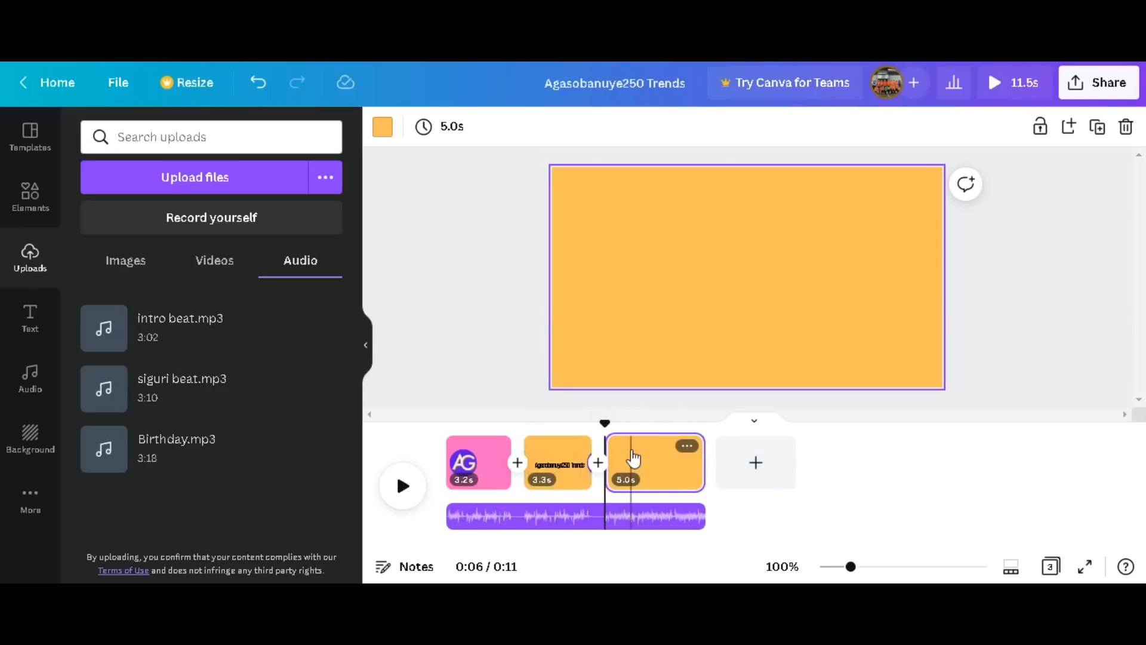
left_click(381, 127)
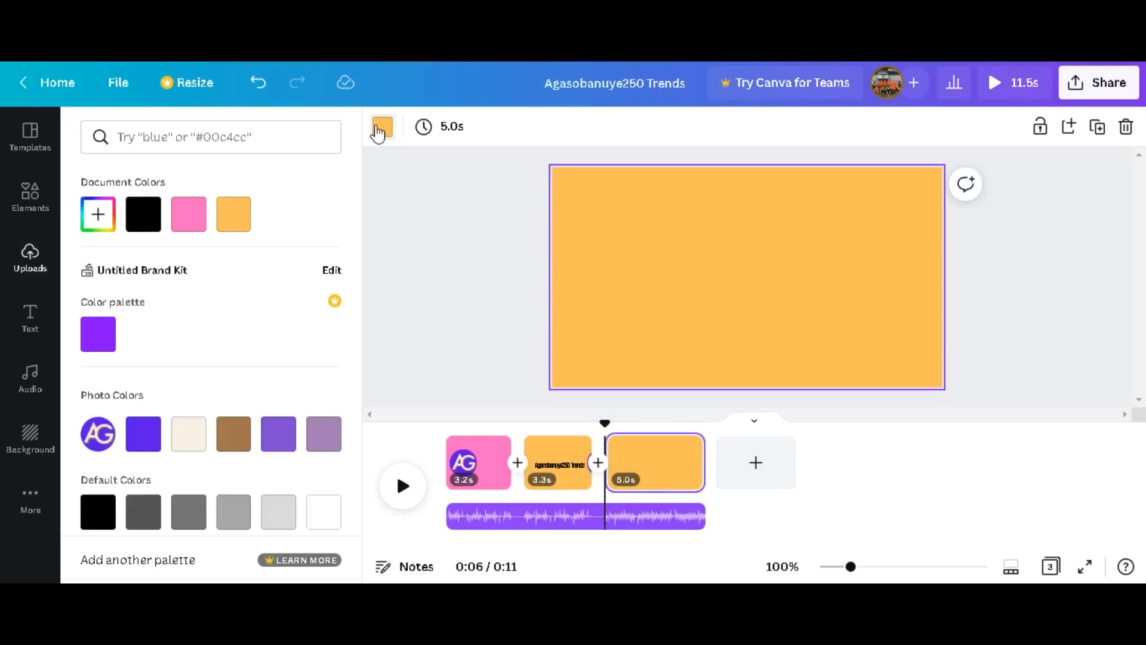
scroll(284, 323, "down", 5)
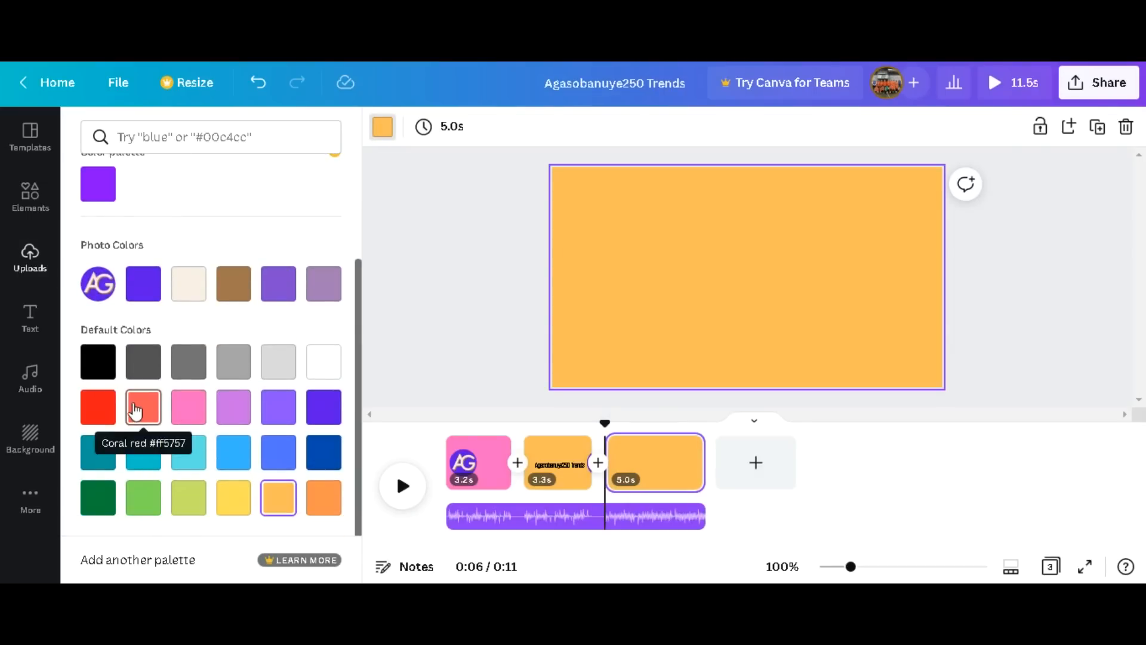
left_click(96, 406)
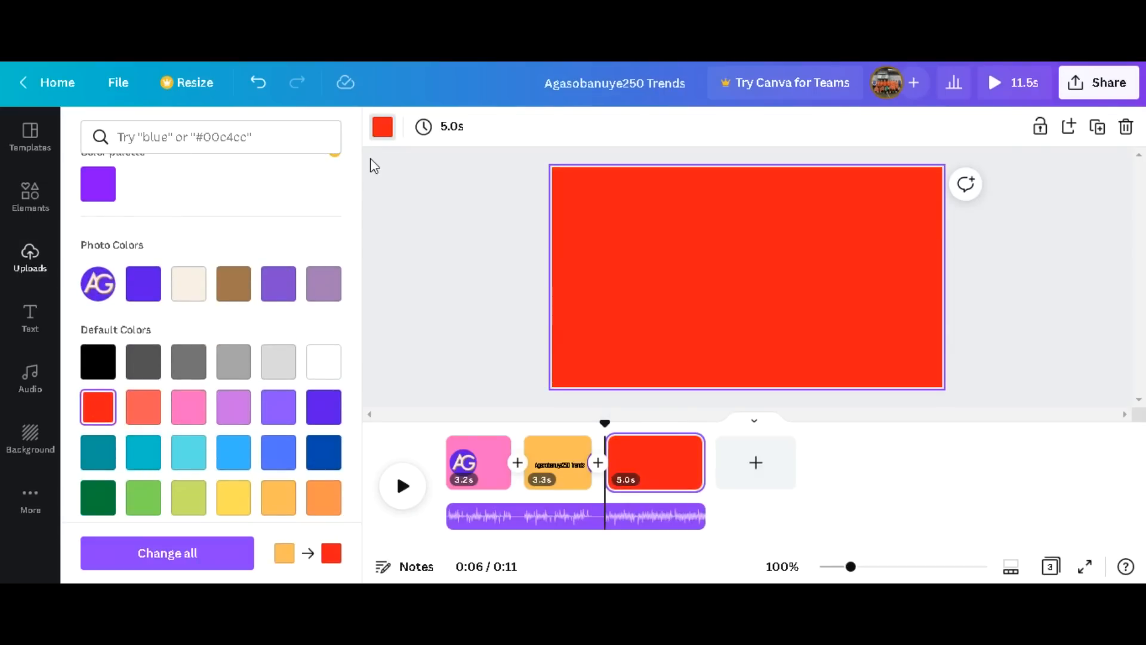
left_click(385, 126)
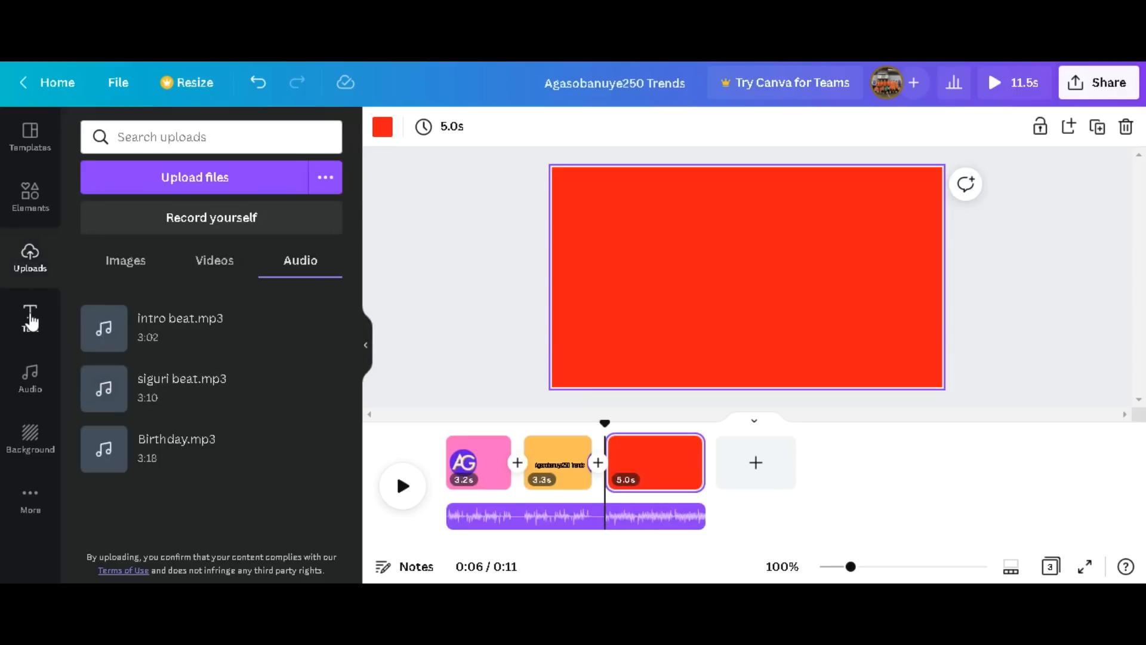
Place the uploaded AG logo on the red third page and move it to the left half, roughly centered vertically.
left_click(125, 261)
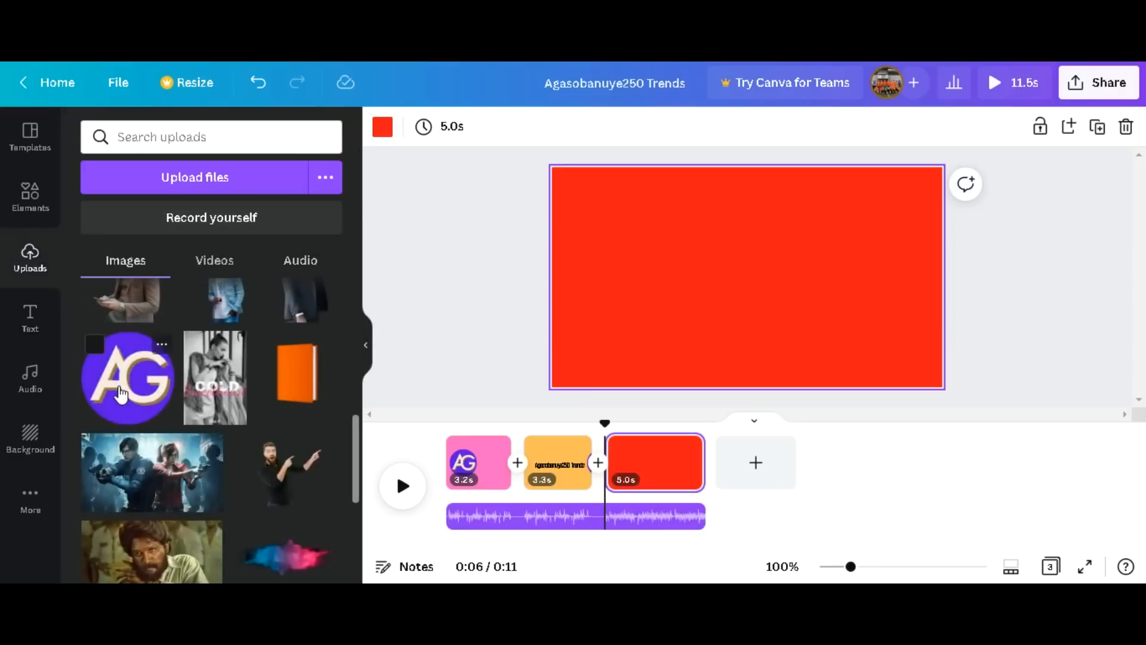
left_click_drag(281, 332, 711, 301)
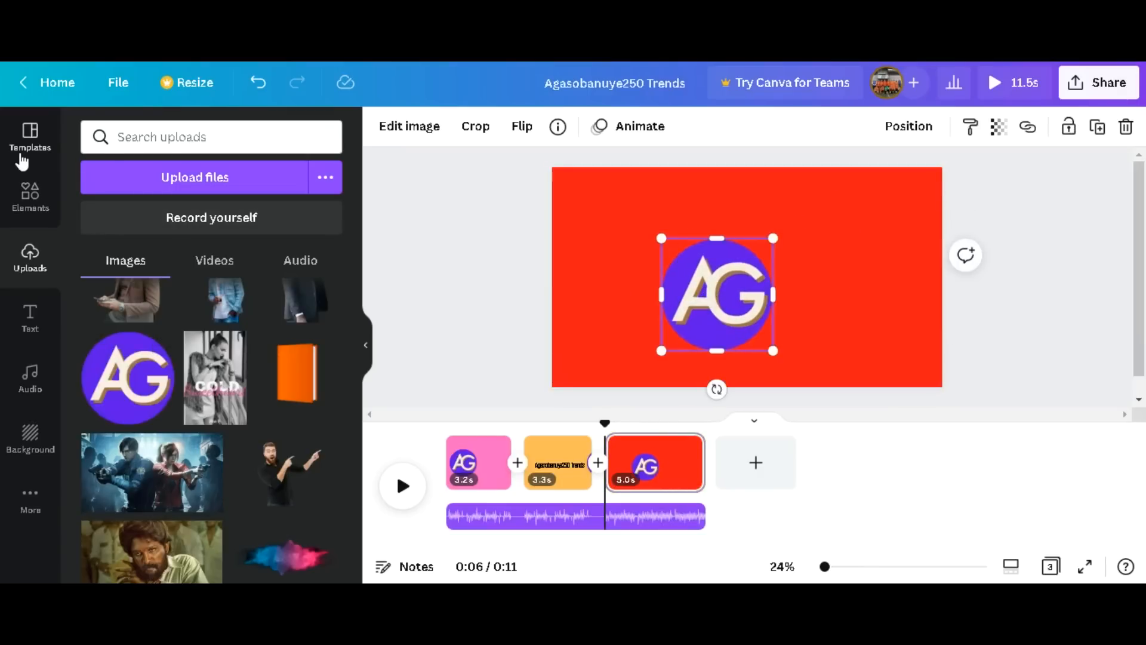
left_click_drag(700, 291, 638, 286)
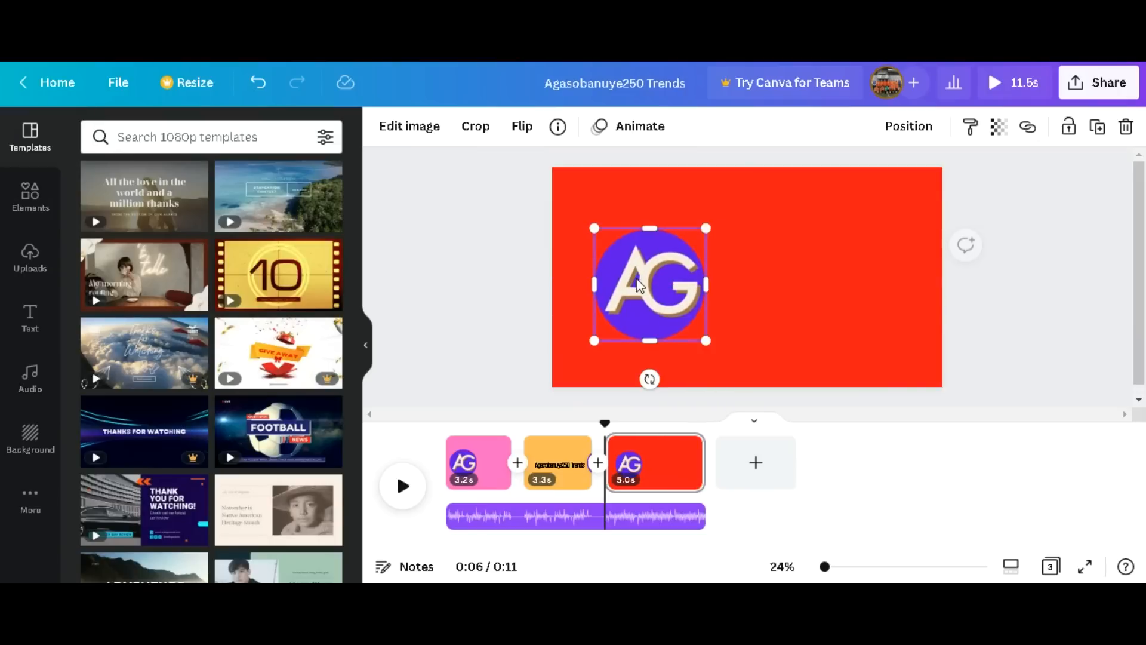
left_click(855, 203)
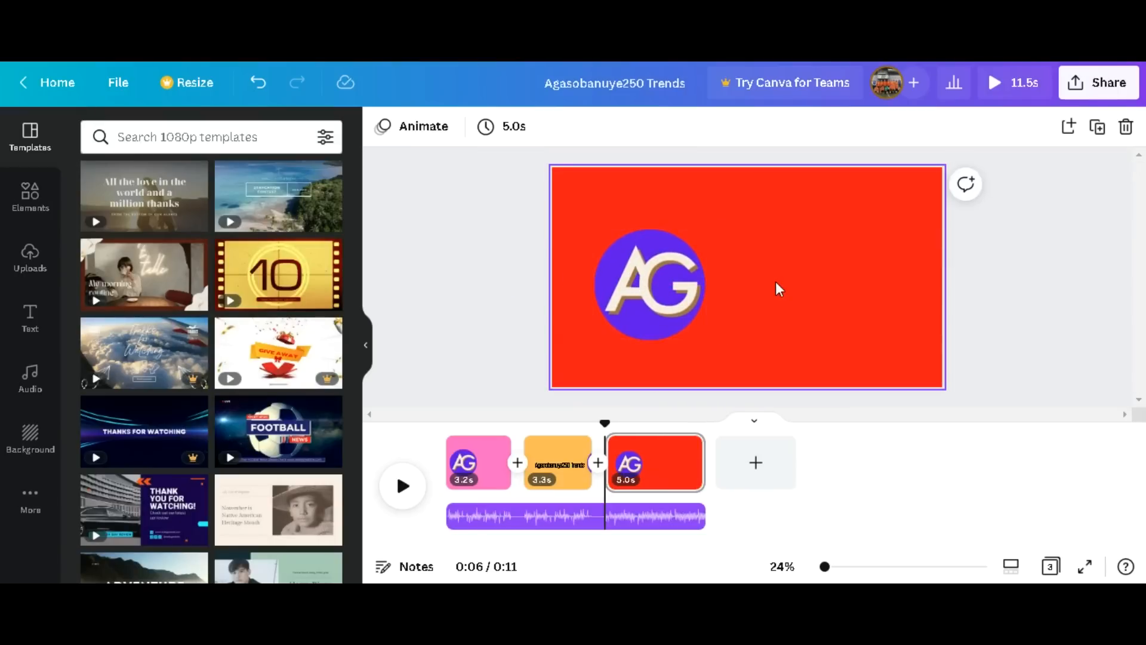
Move the AG logo on the red third page to roughly the upper center and apply the Wipe animation on enter.
left_click_drag(672, 285, 714, 286)
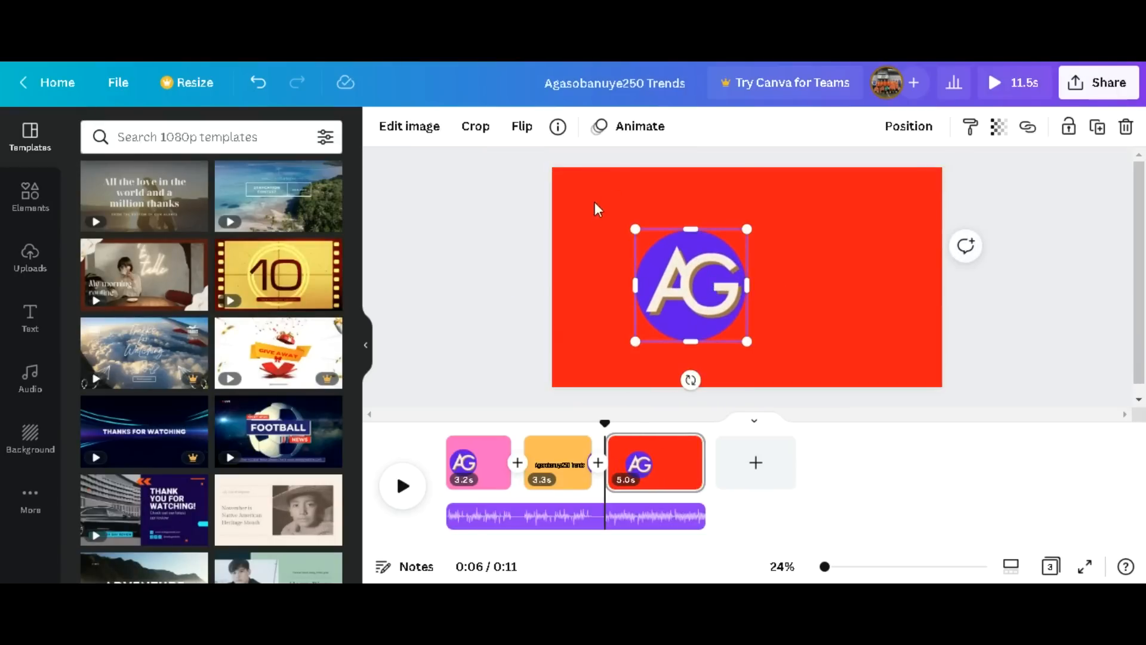
left_click(621, 128)
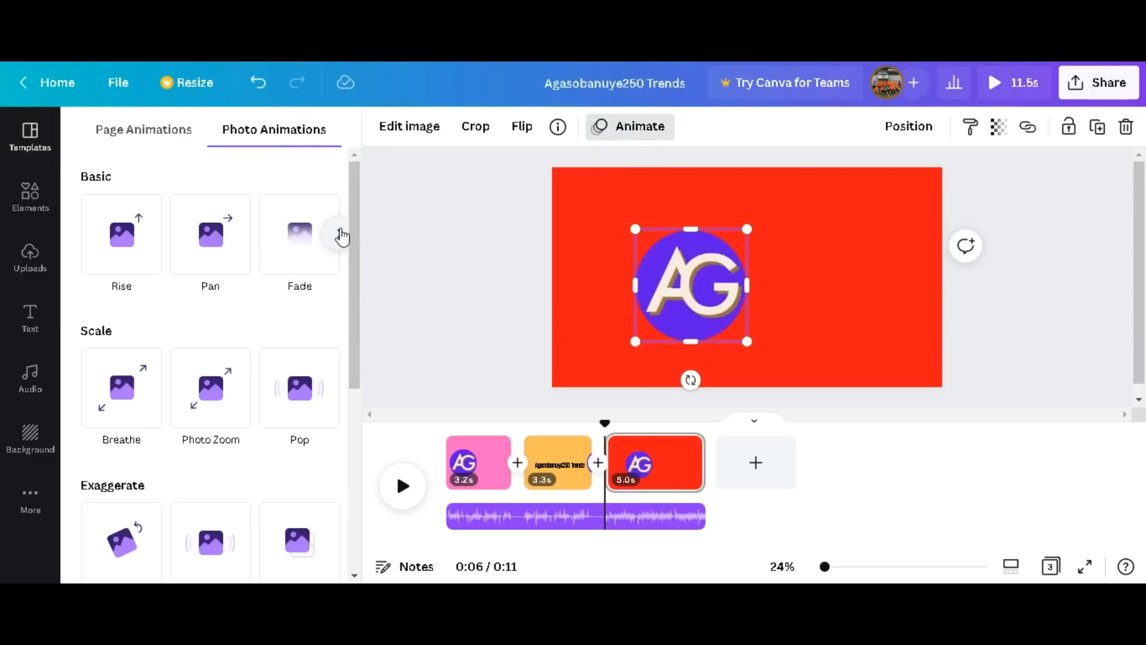
left_click(339, 233)
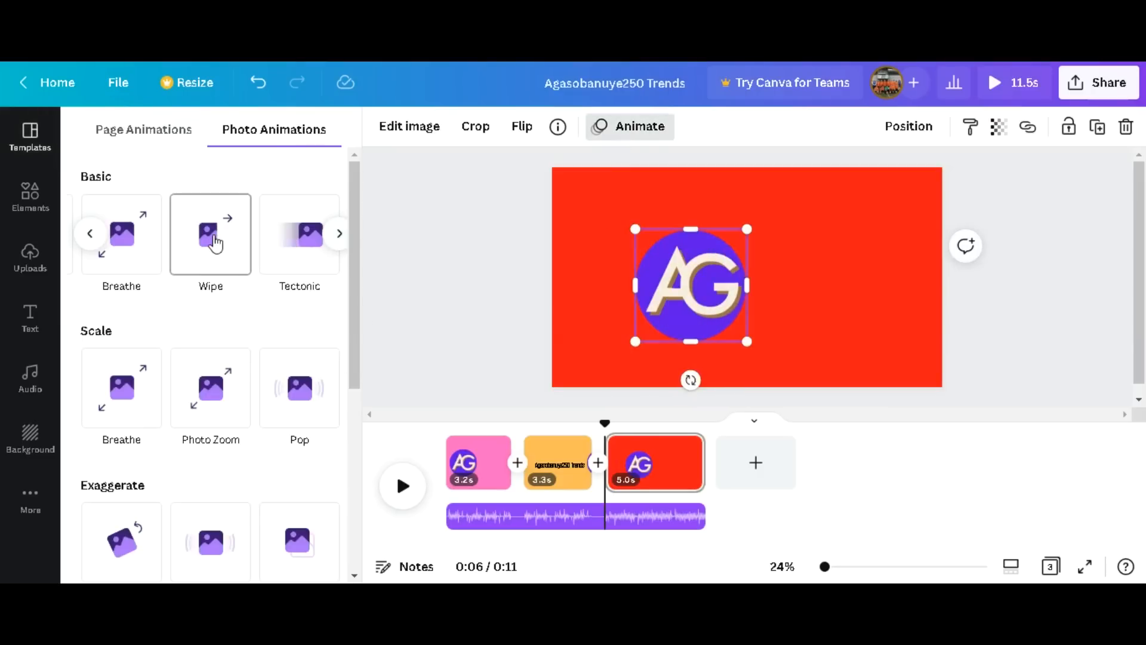
left_click(215, 243)
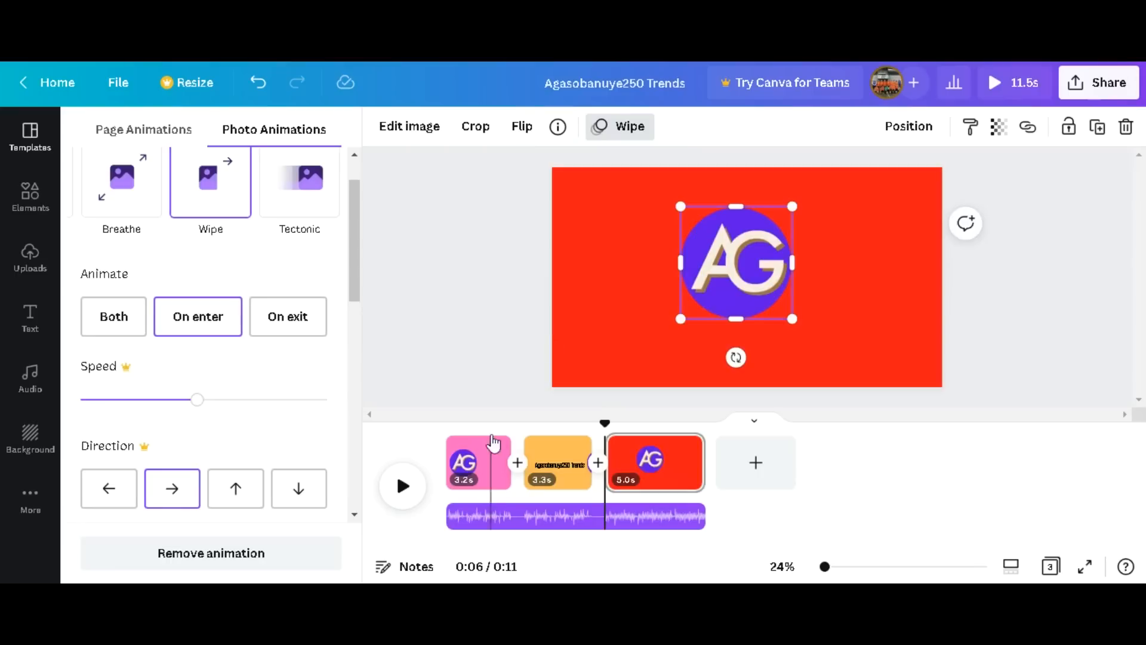
Copy the "Agasobanuye250 Trends" heading from the second page onto the red third page and place it just below the logo.
left_click(468, 463)
left_click(554, 466)
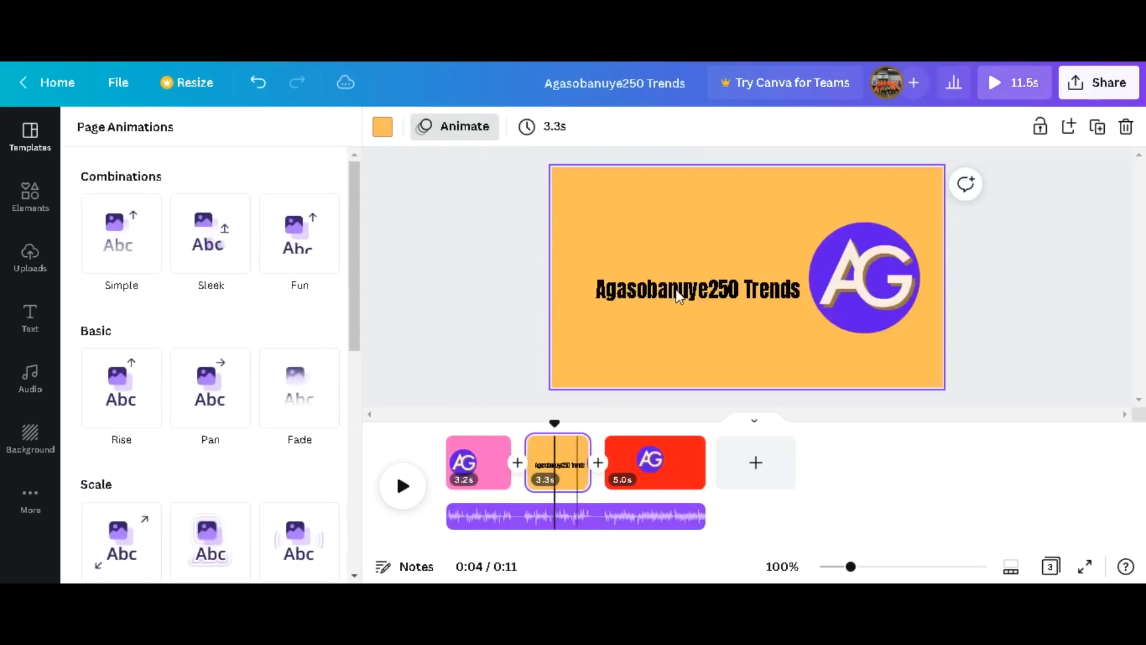
left_click(720, 289)
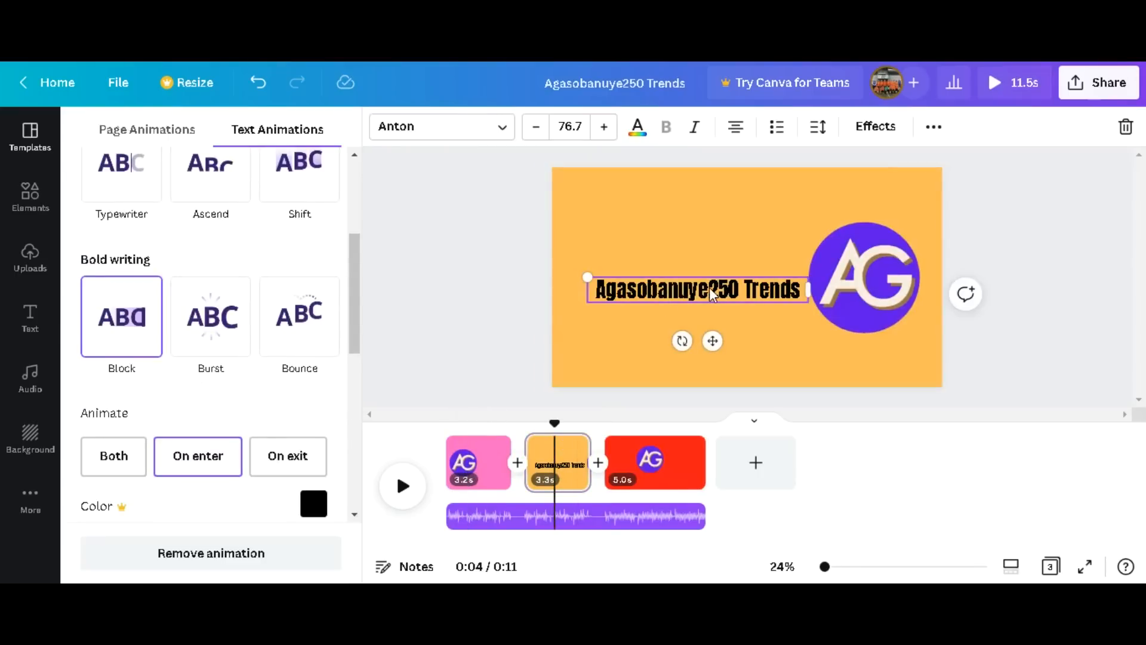
double_click(712, 292)
triple_click(711, 287)
key("ctrl+c")
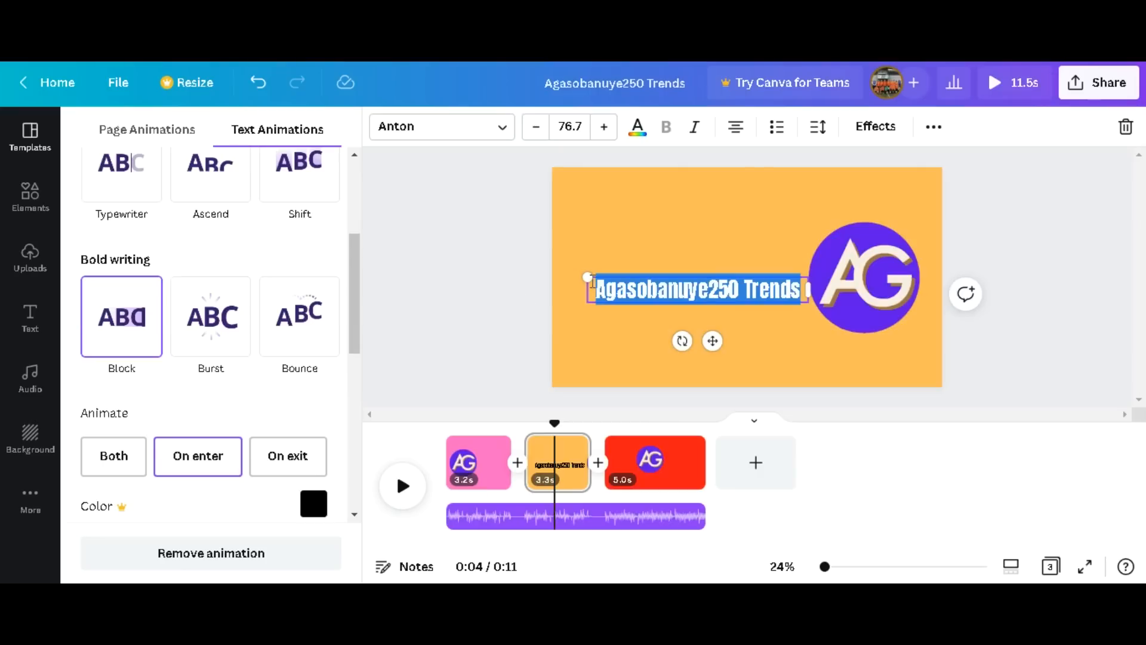
left_click(673, 454)
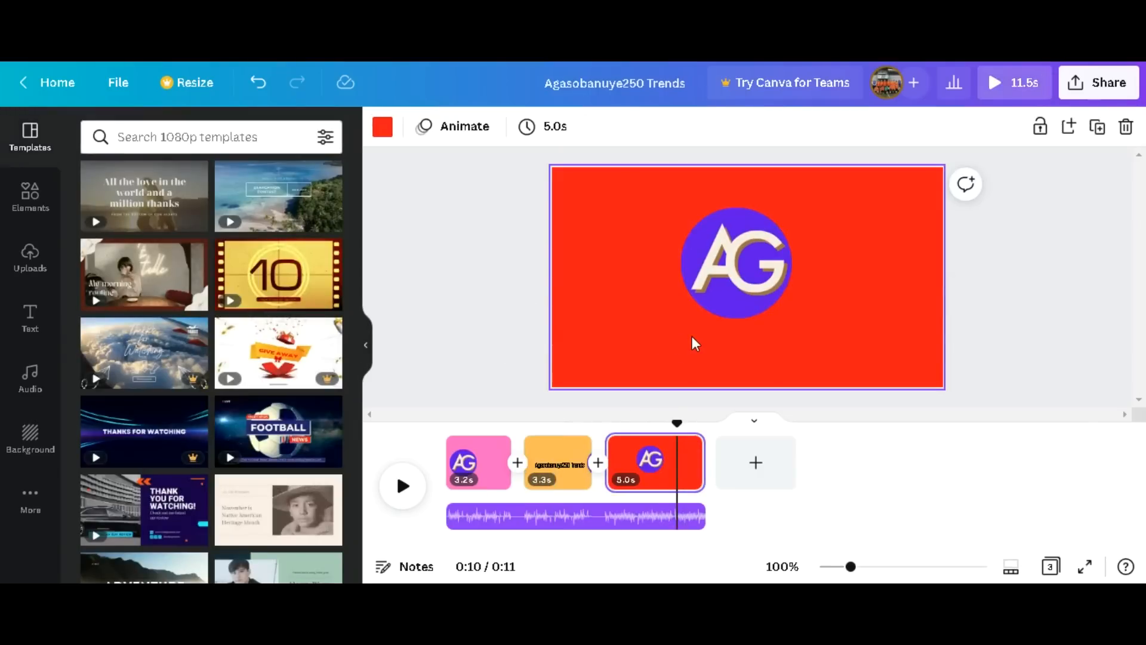
key("ctrl+v")
left_click(719, 277)
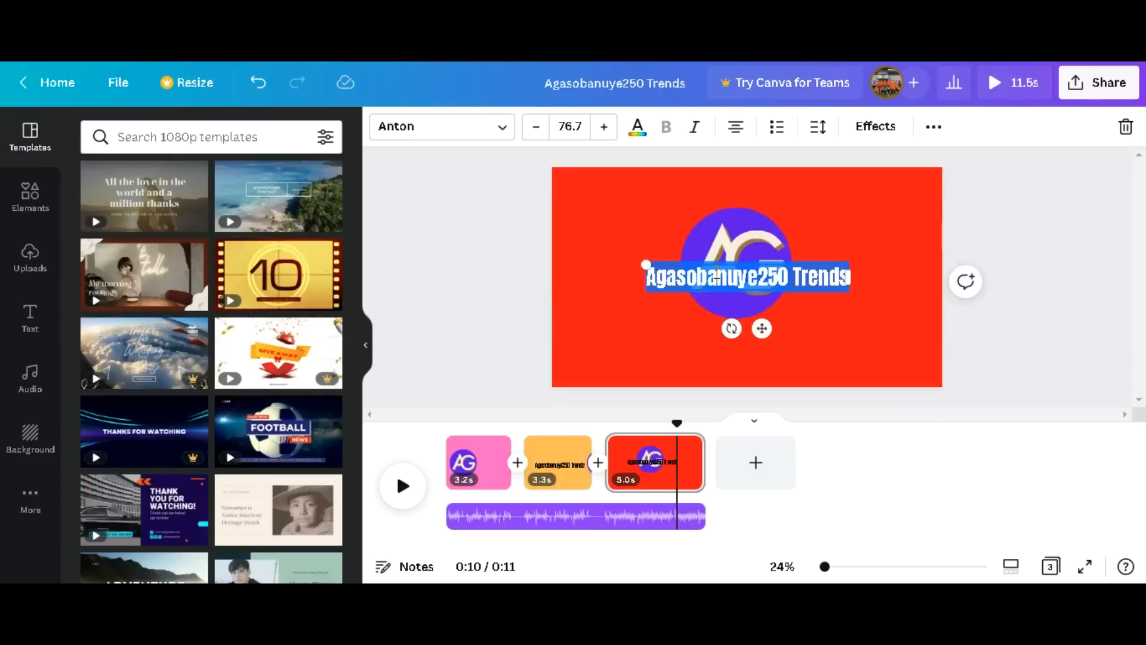
left_click(531, 272)
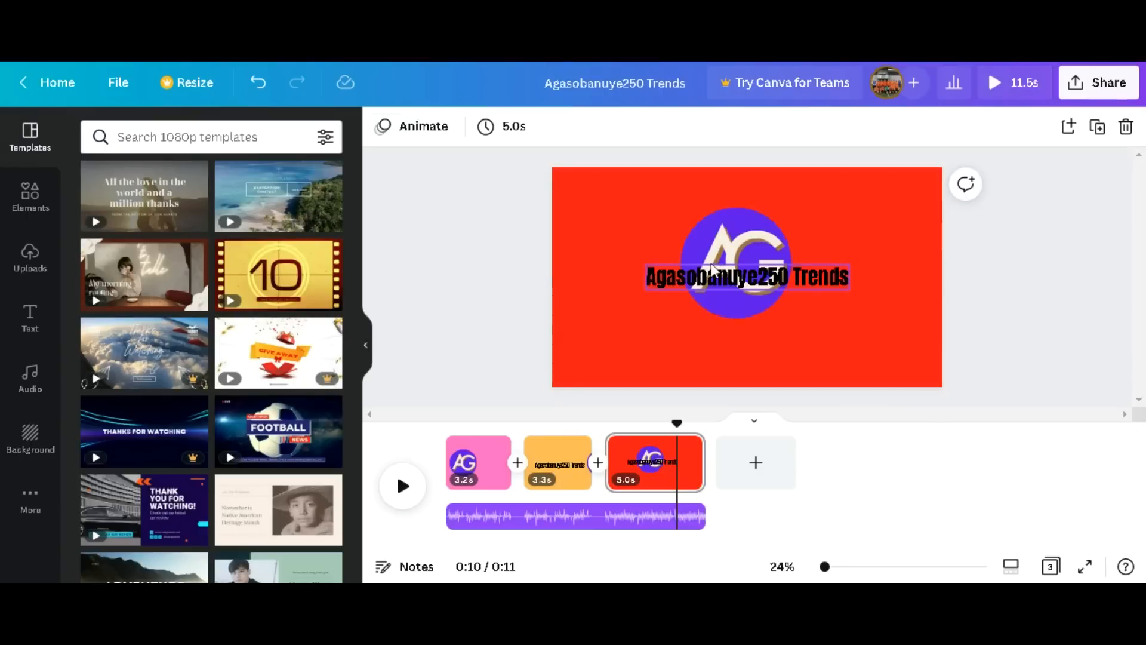
left_click_drag(716, 276, 710, 342)
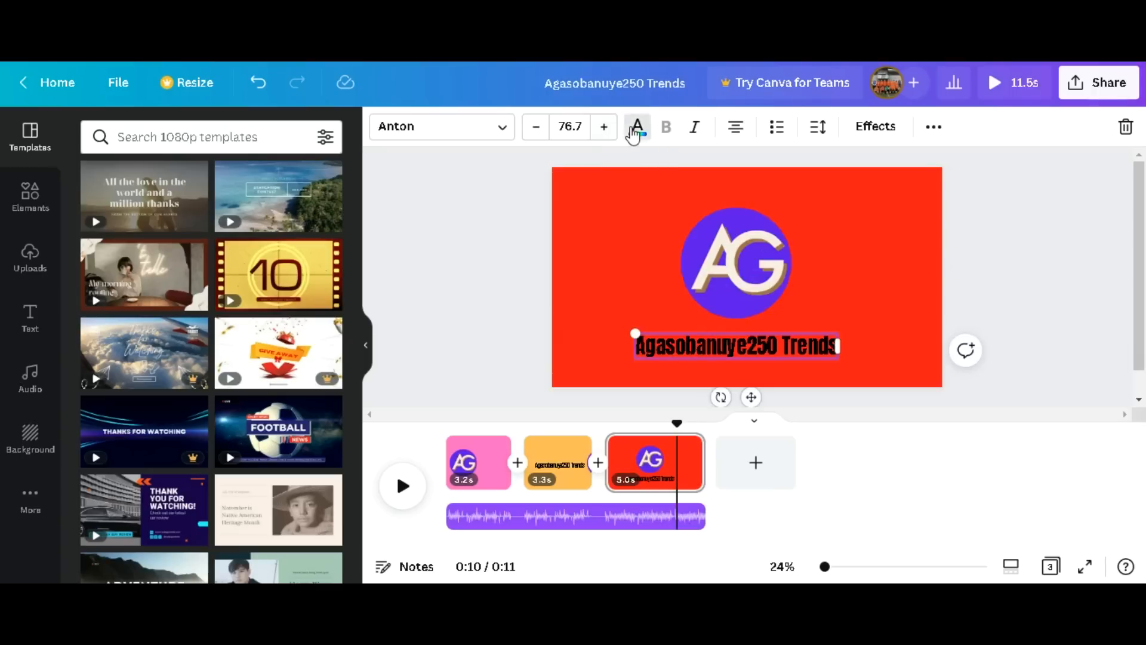
Change the heading's text color on the third page to white.
left_click(636, 127)
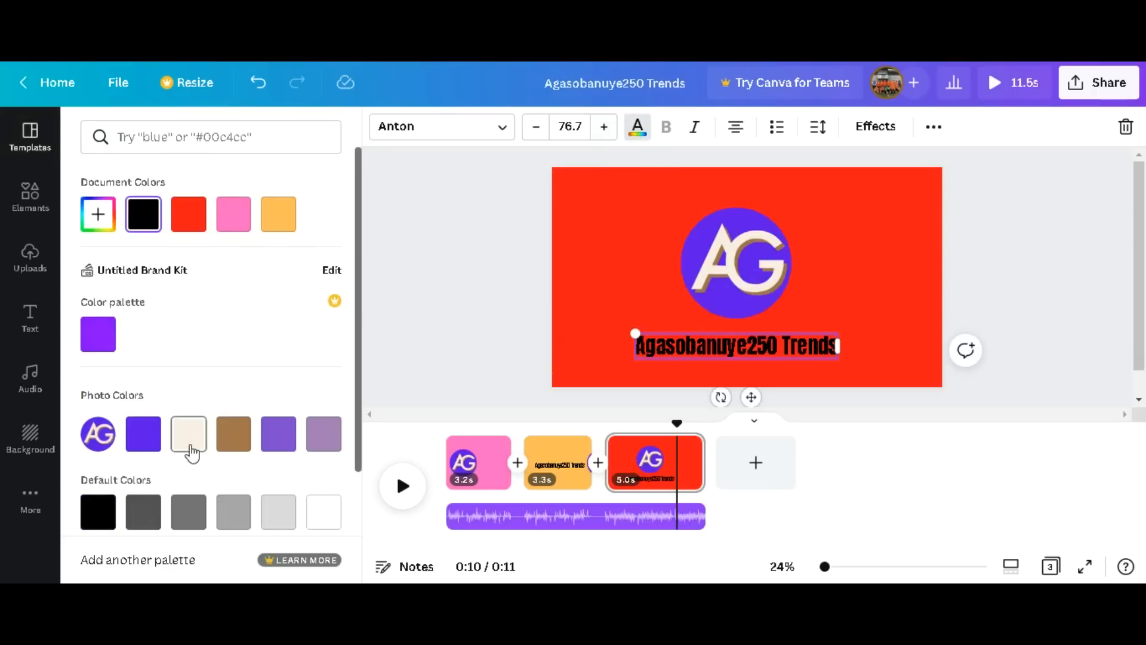
left_click(316, 523)
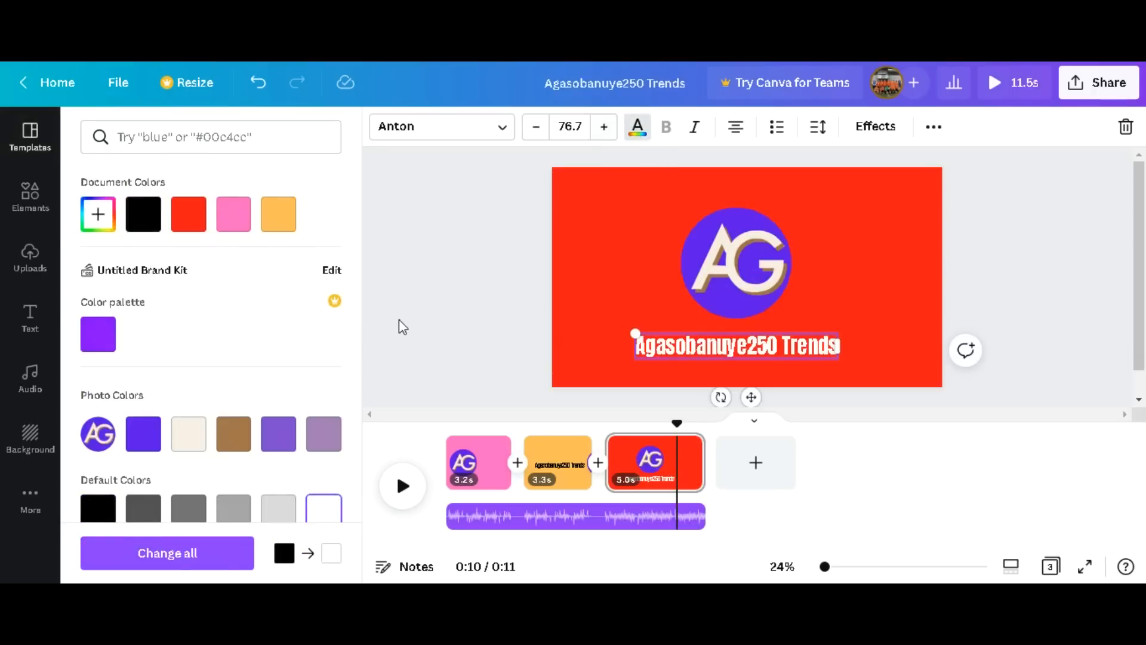
left_click(399, 320)
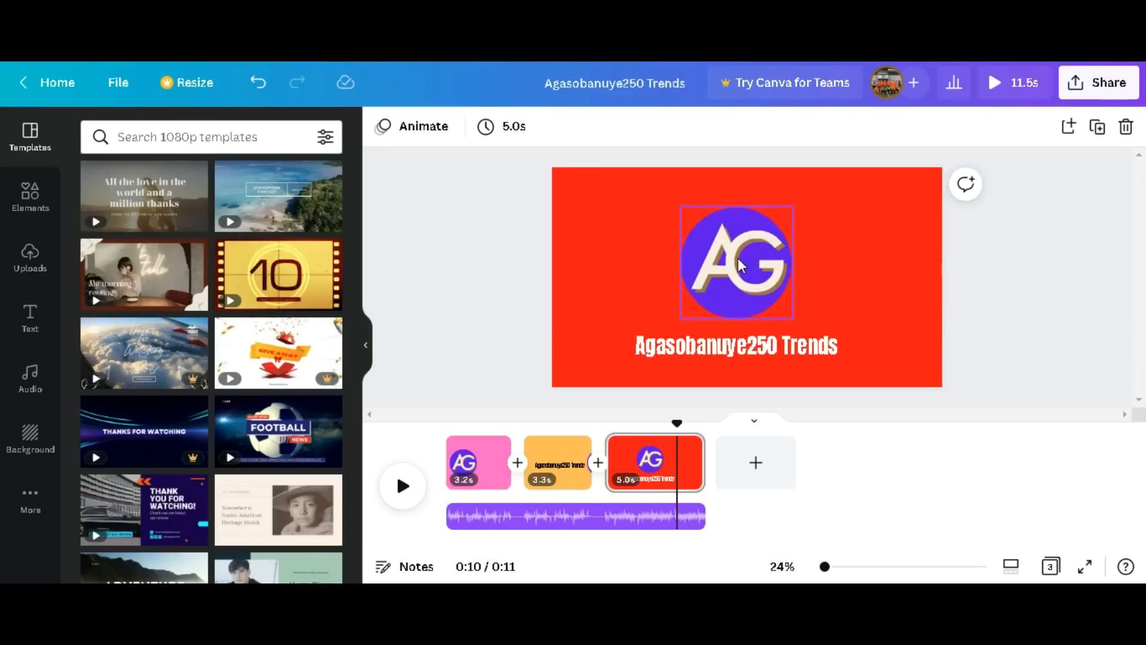
Shorten the third page's duration to 3.2 s.
mouse_move(698, 469)
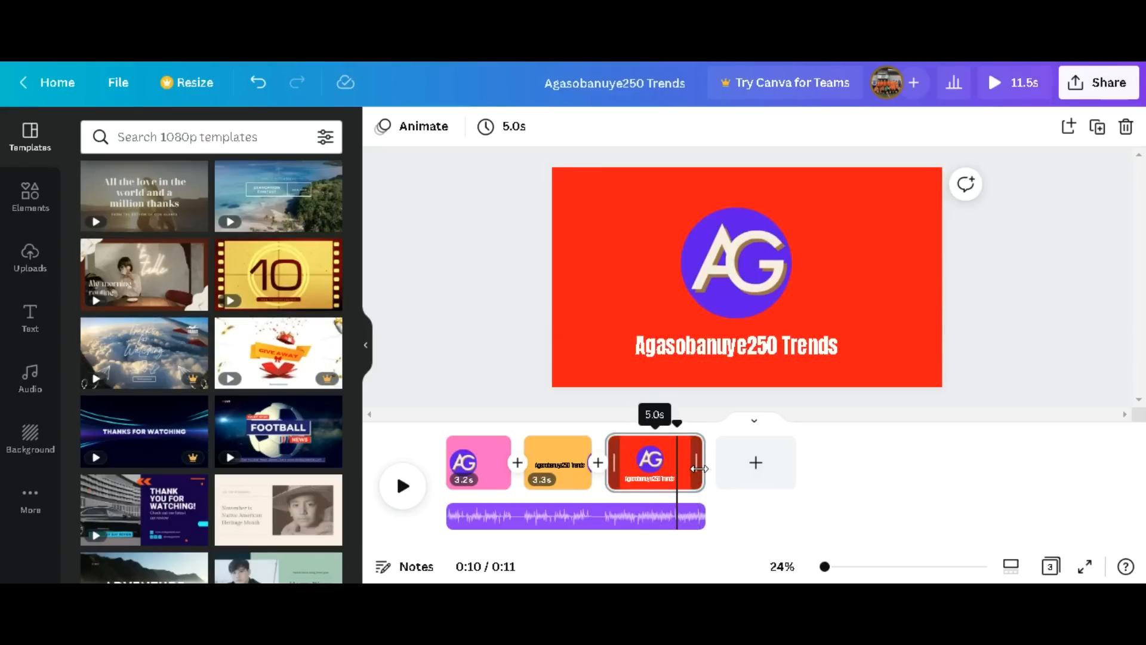
left_click_drag(698, 469, 664, 469)
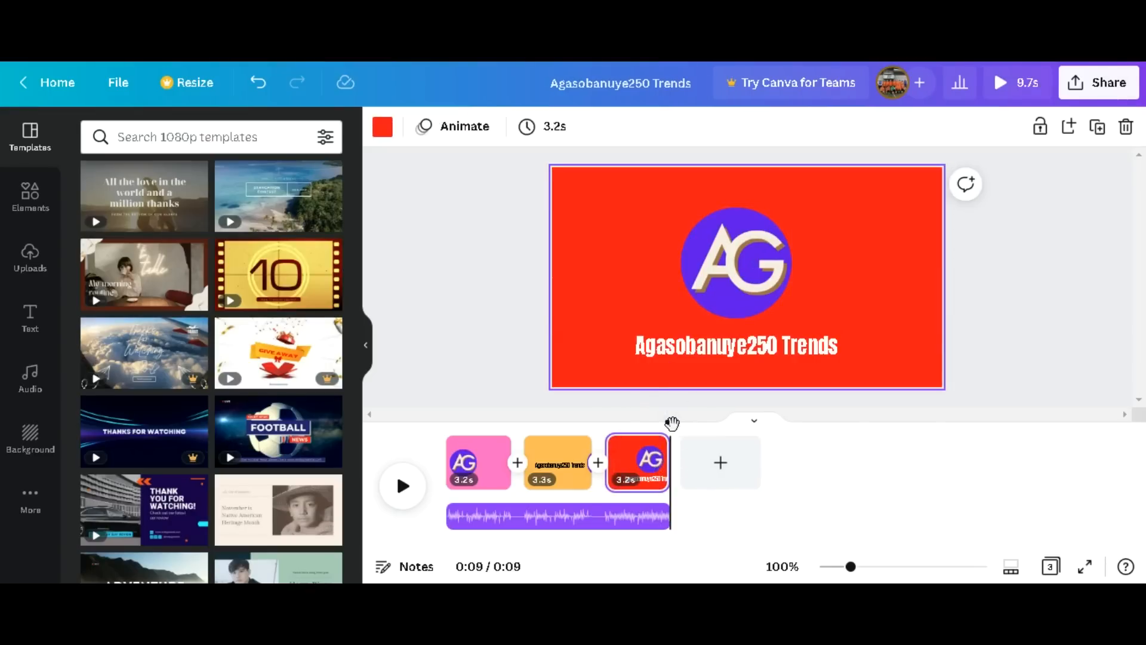
left_click(640, 472)
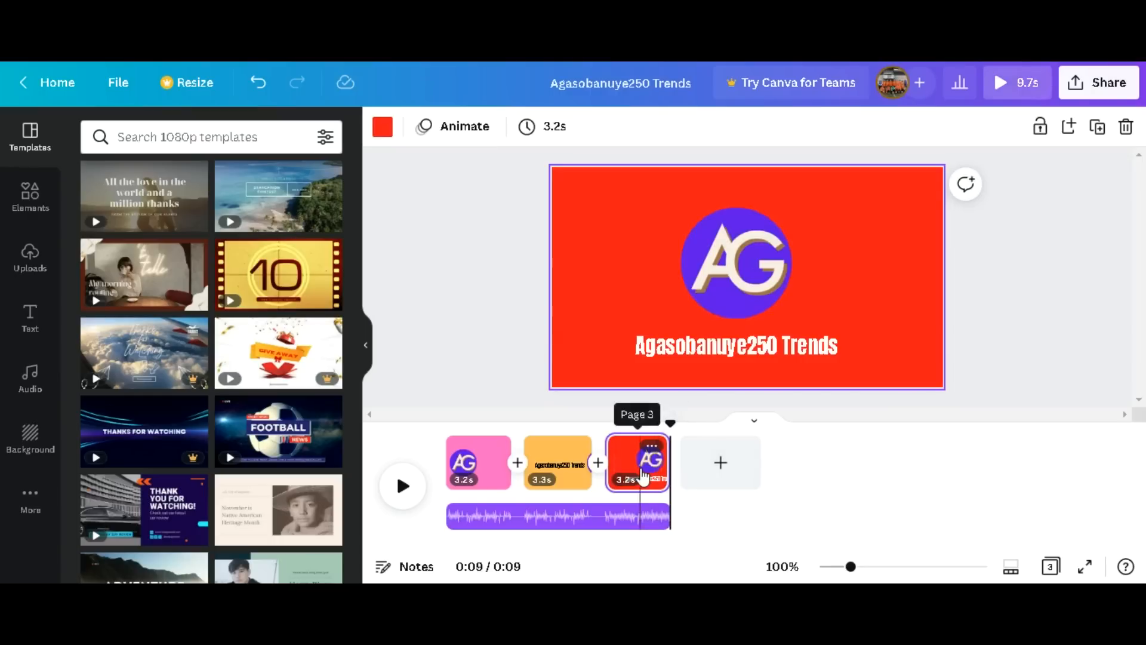
Preview the text animations for the white heading on the third page and apply Block on enter.
left_click(731, 355)
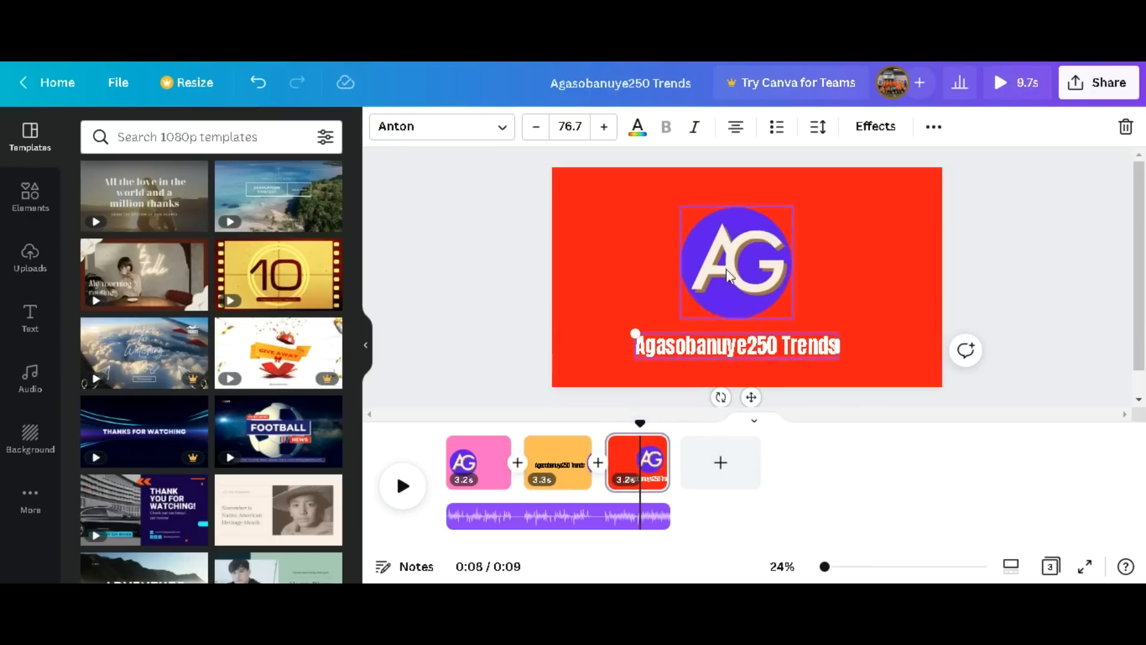
left_click(932, 127)
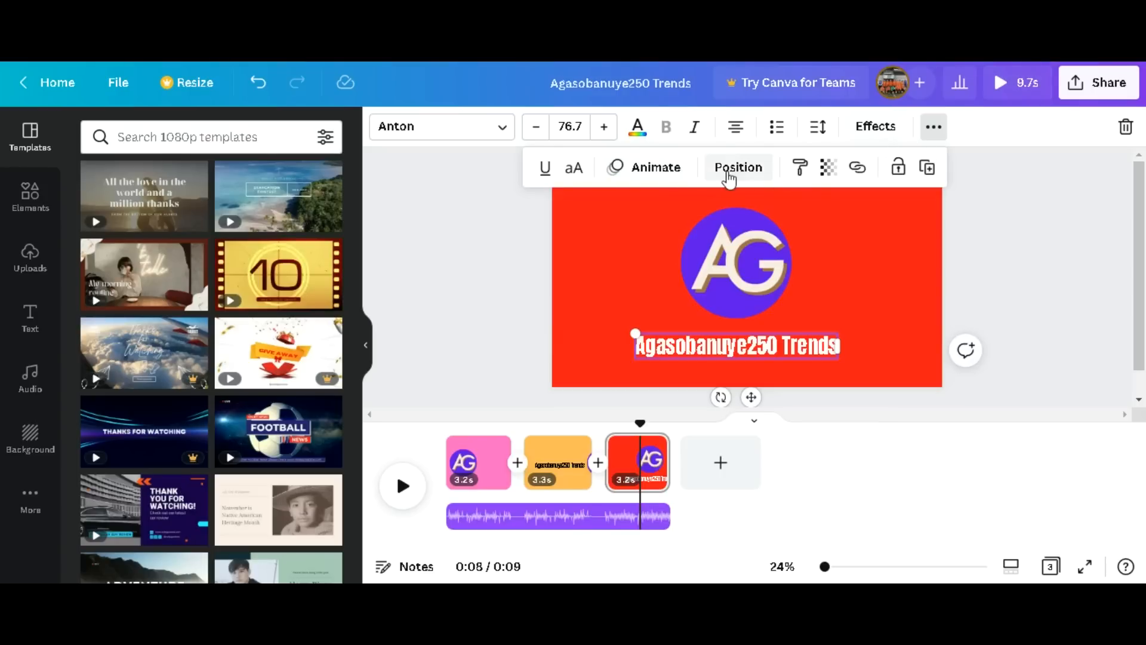
left_click(650, 167)
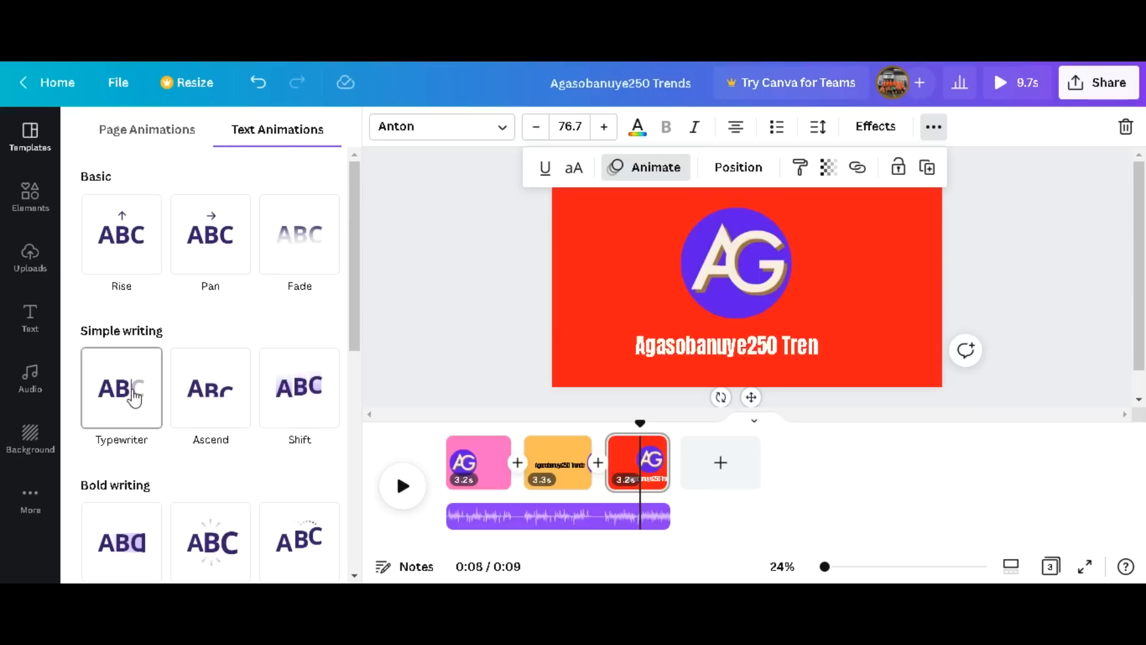
scroll(131, 394, "down", 3)
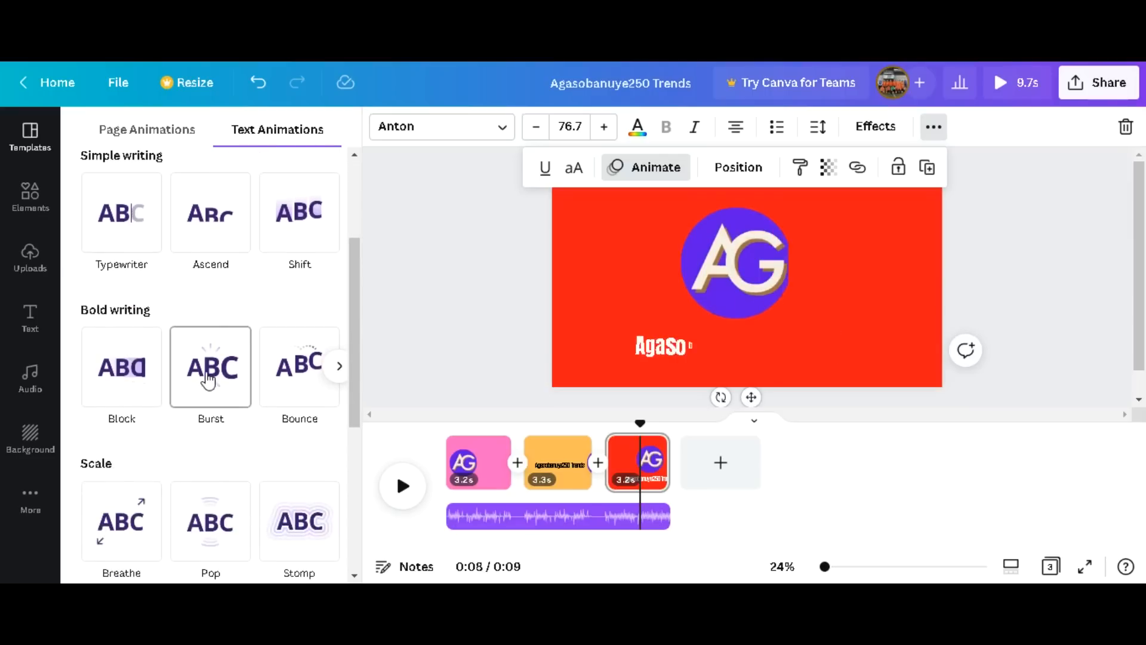
scroll(284, 382, "down", 3)
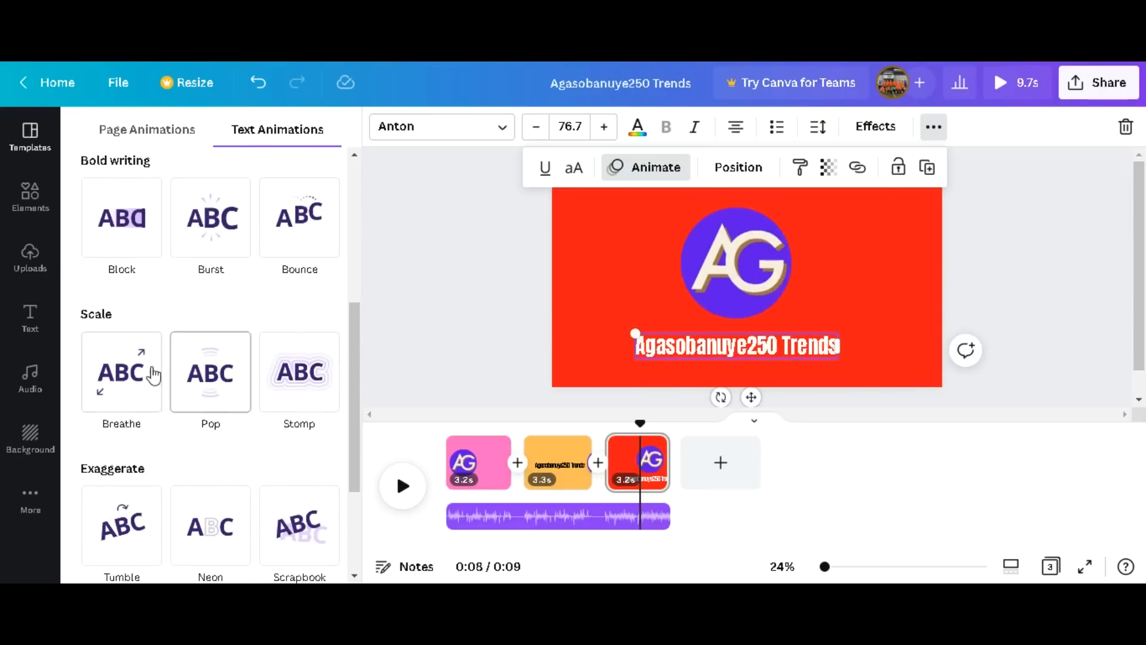
scroll(274, 543, "down", 1)
scroll(274, 543, "down", 1)
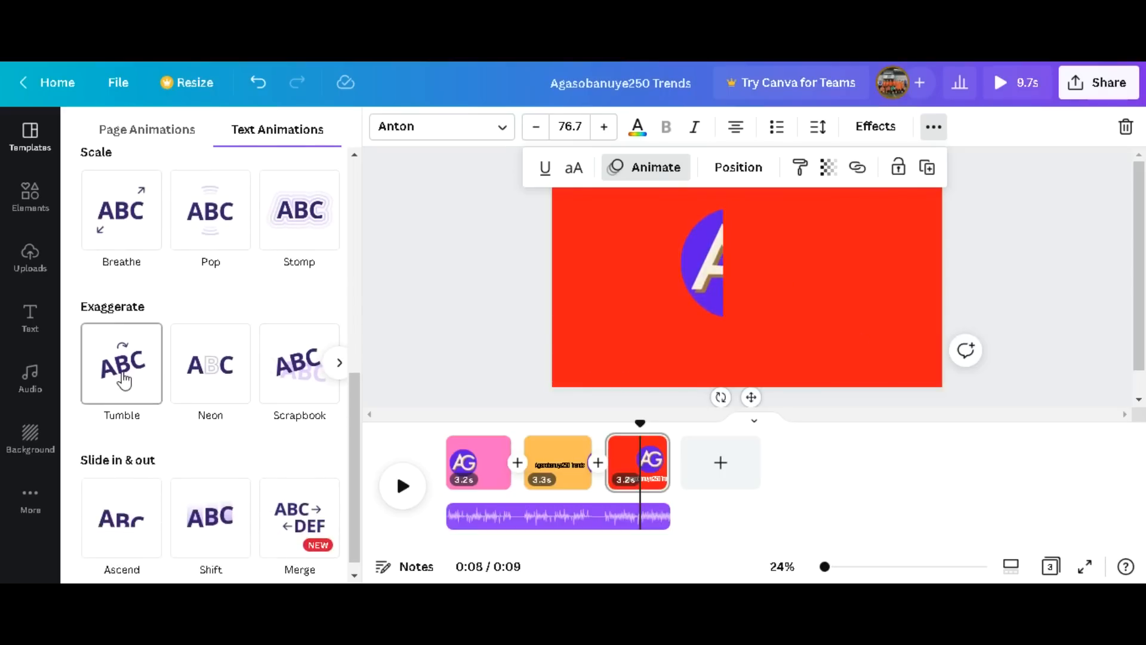
scroll(123, 380, "down", 1)
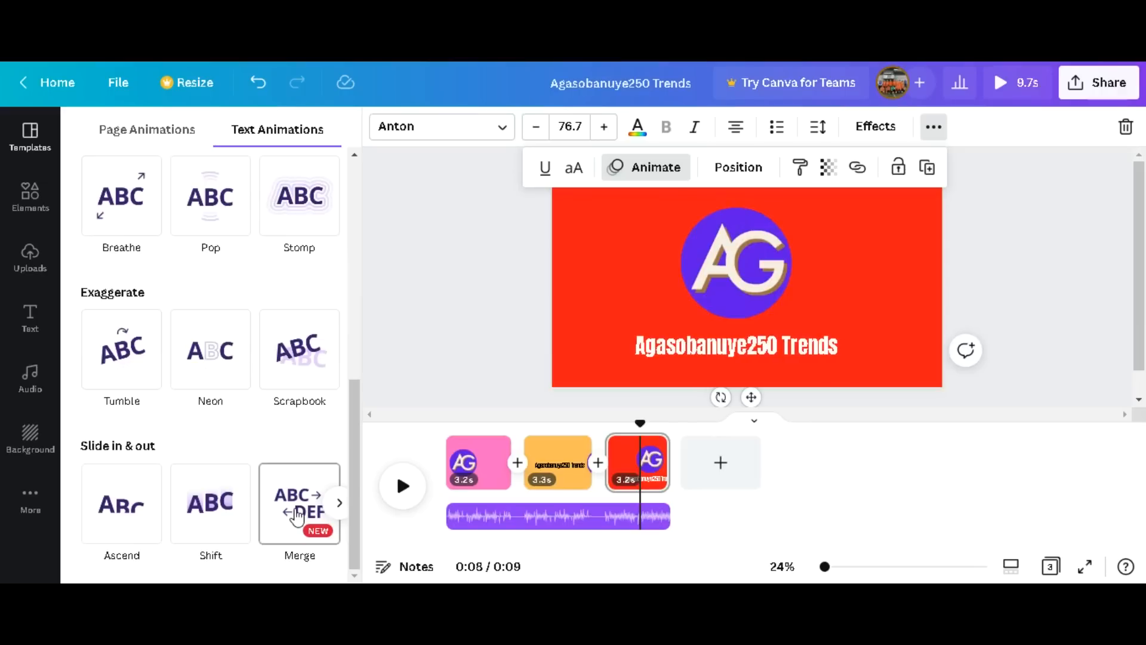
left_click(337, 503)
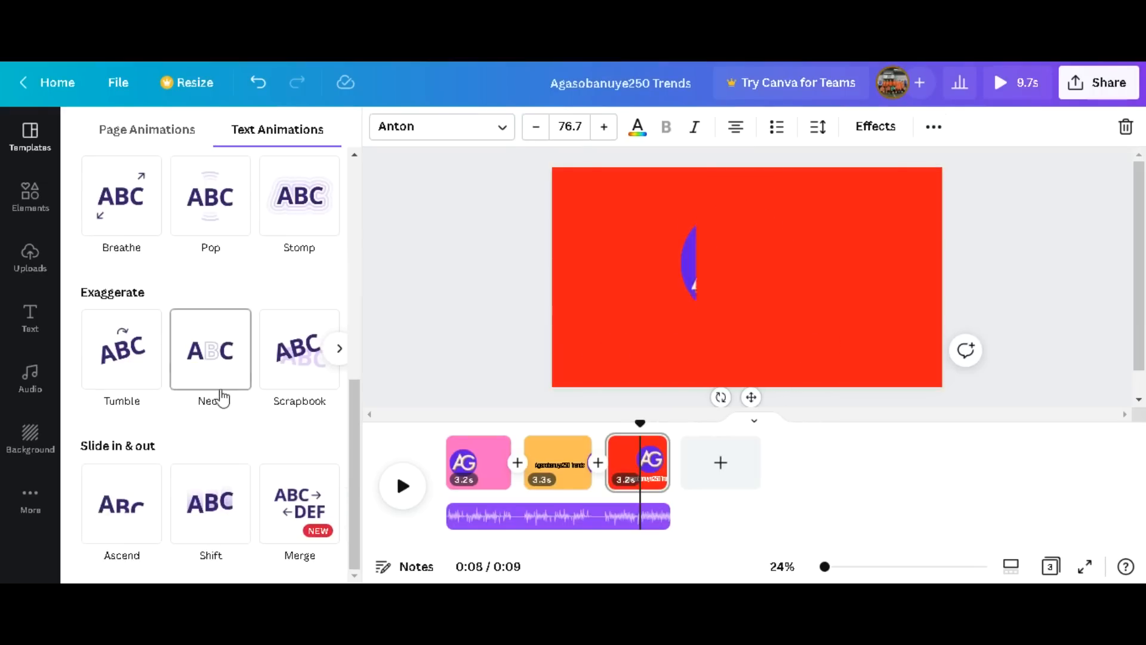
scroll(293, 354, "up", 5)
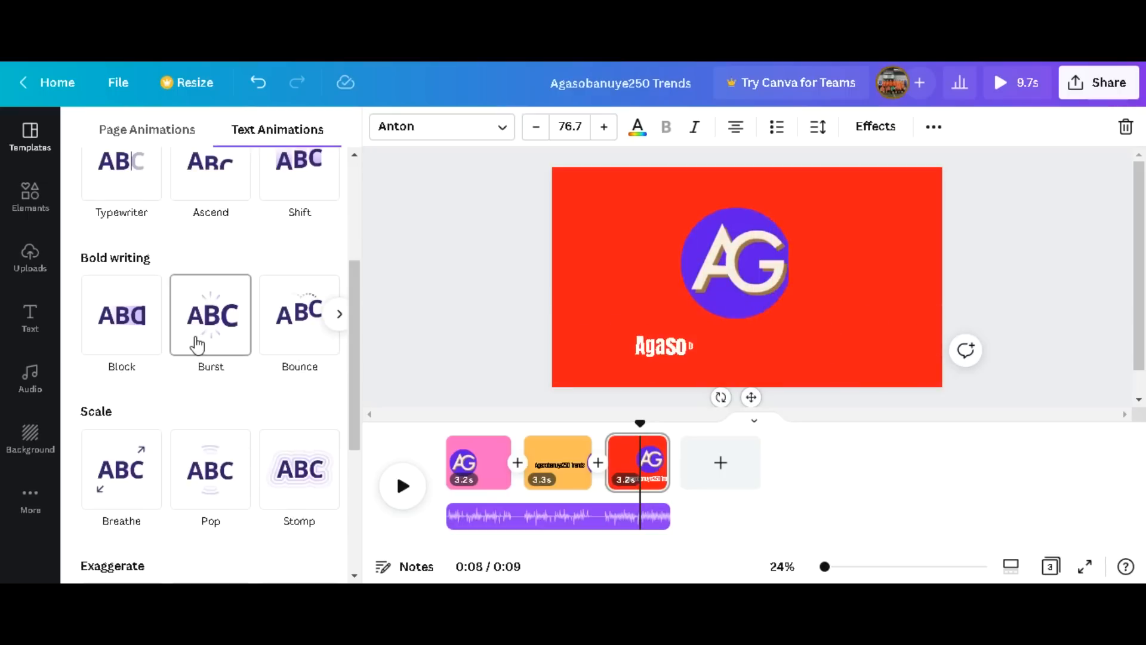
scroll(119, 317, "up", 1)
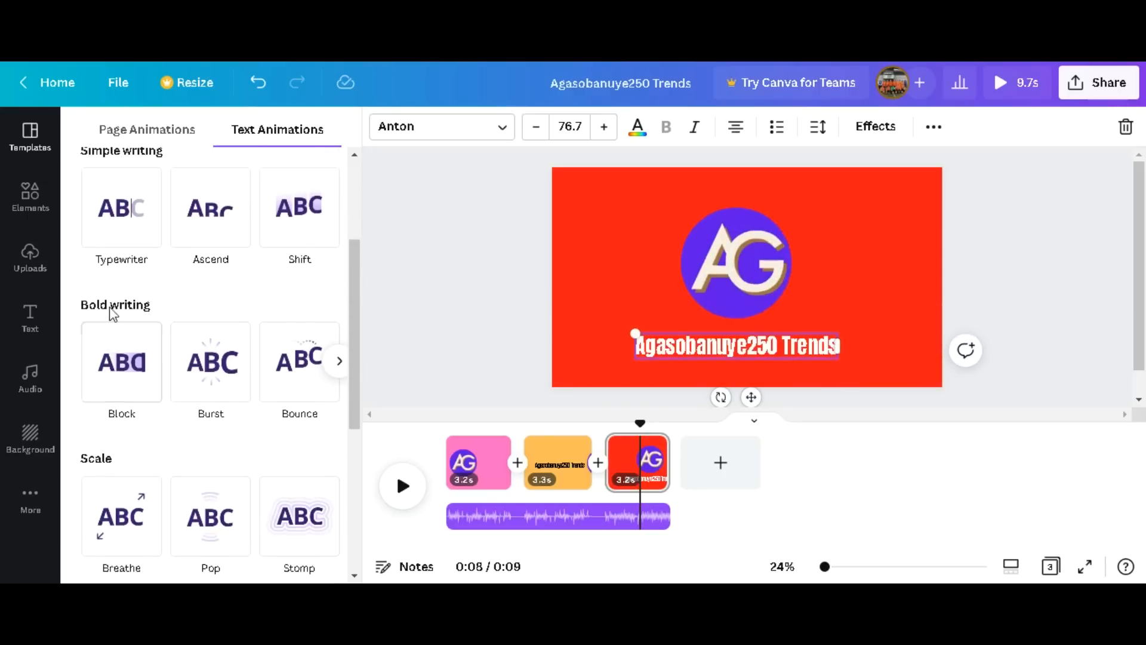
left_click(133, 375)
scroll(187, 373, "down", 1)
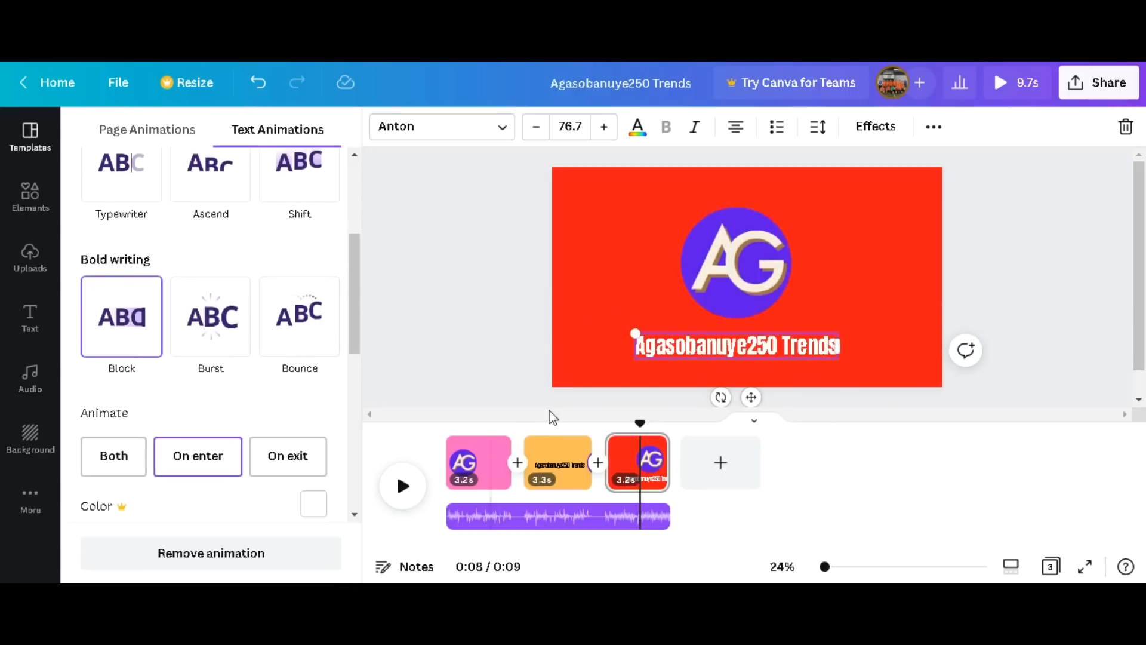
scroll(225, 379, "down", 5)
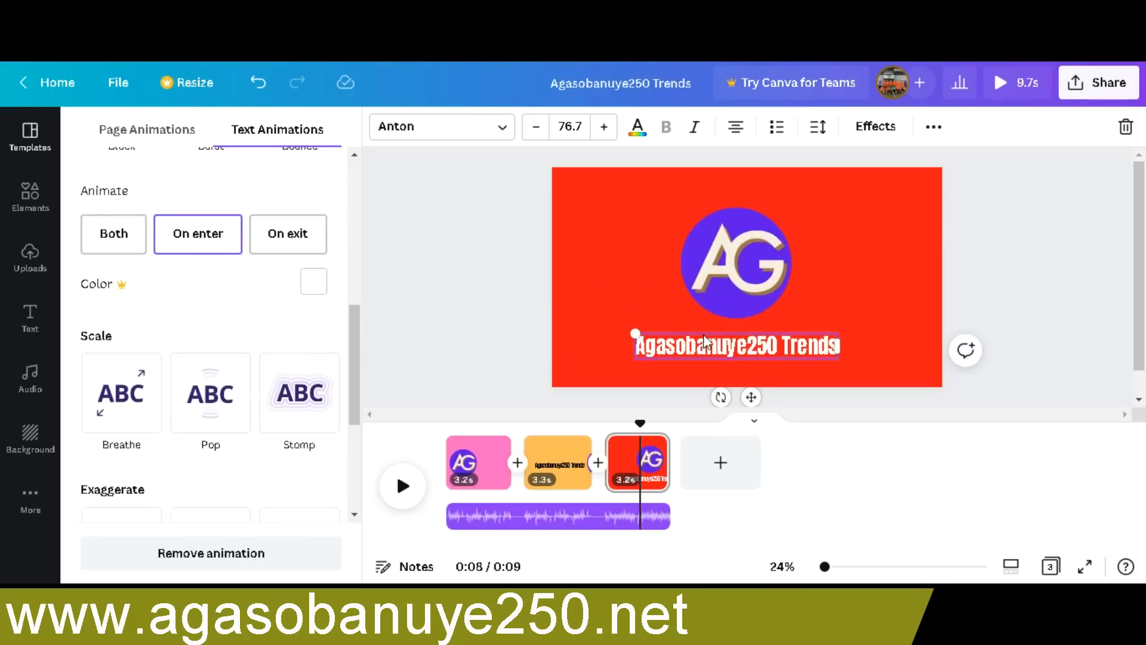
left_click(401, 334)
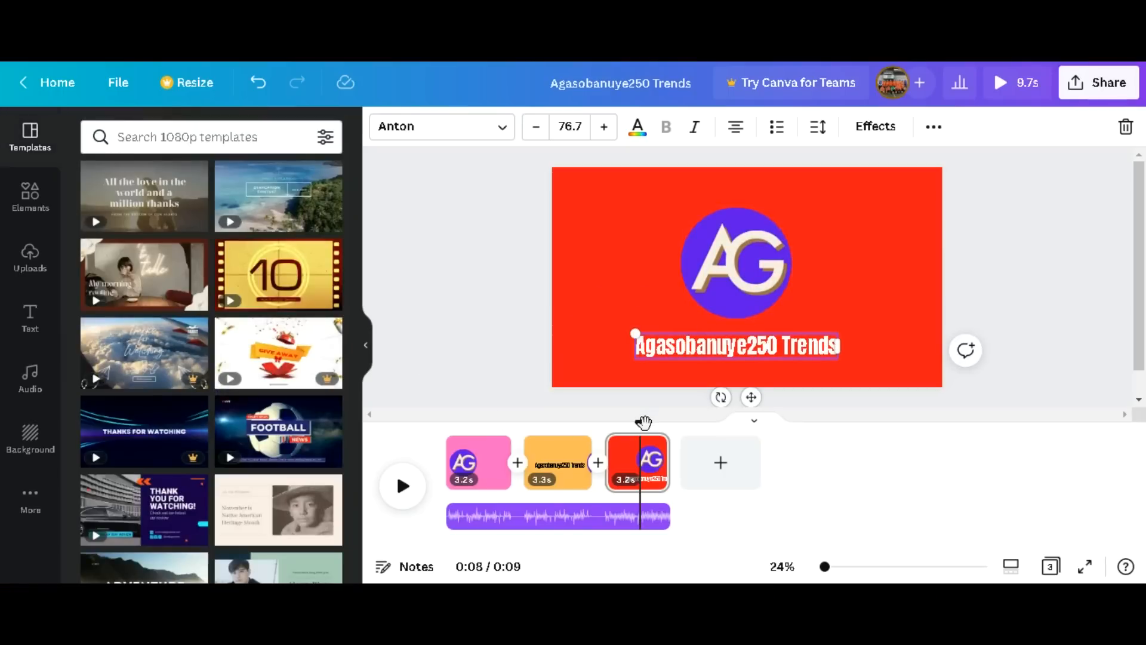
Play the video from the start and pause it on the third page.
left_click_drag(642, 423, 448, 423)
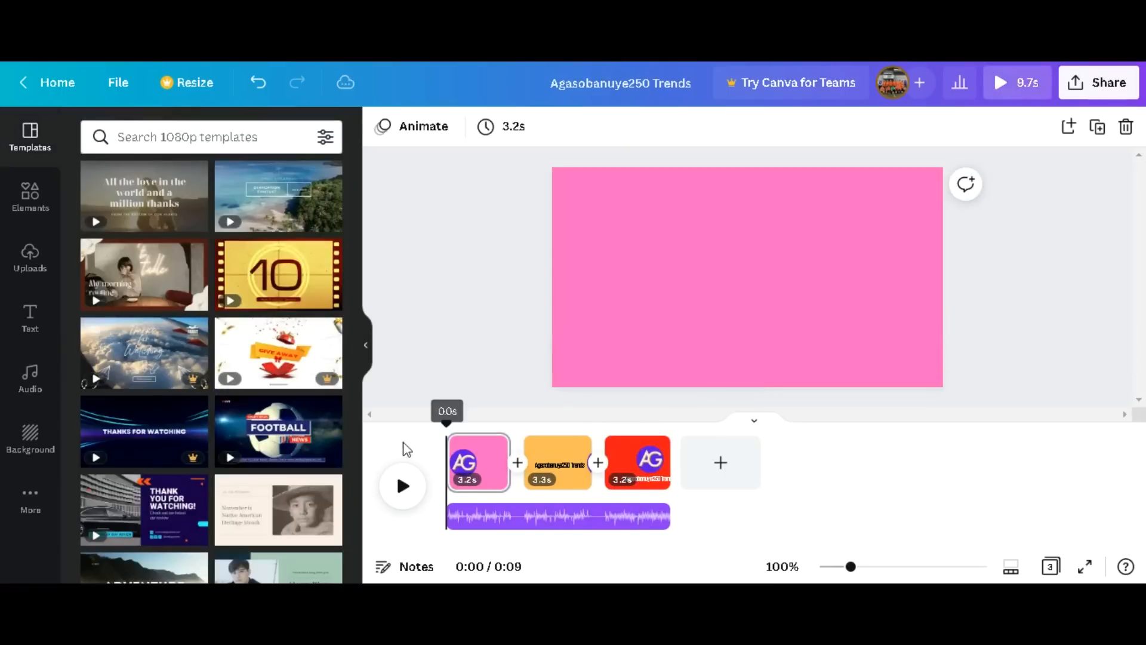
left_click(401, 487)
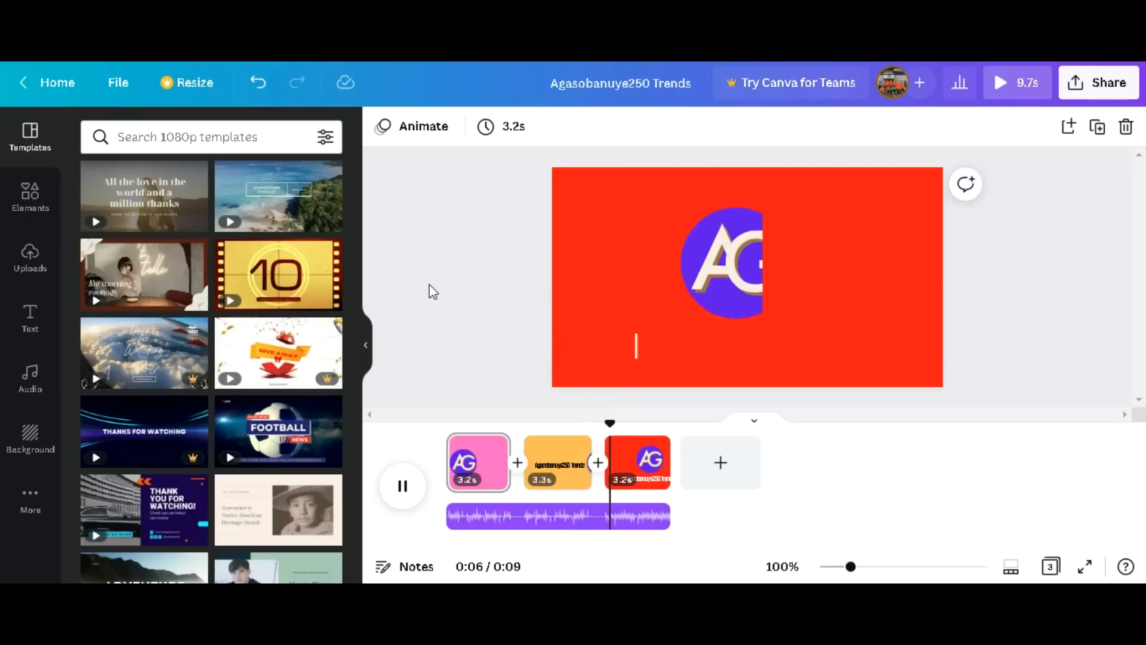
left_click(399, 490)
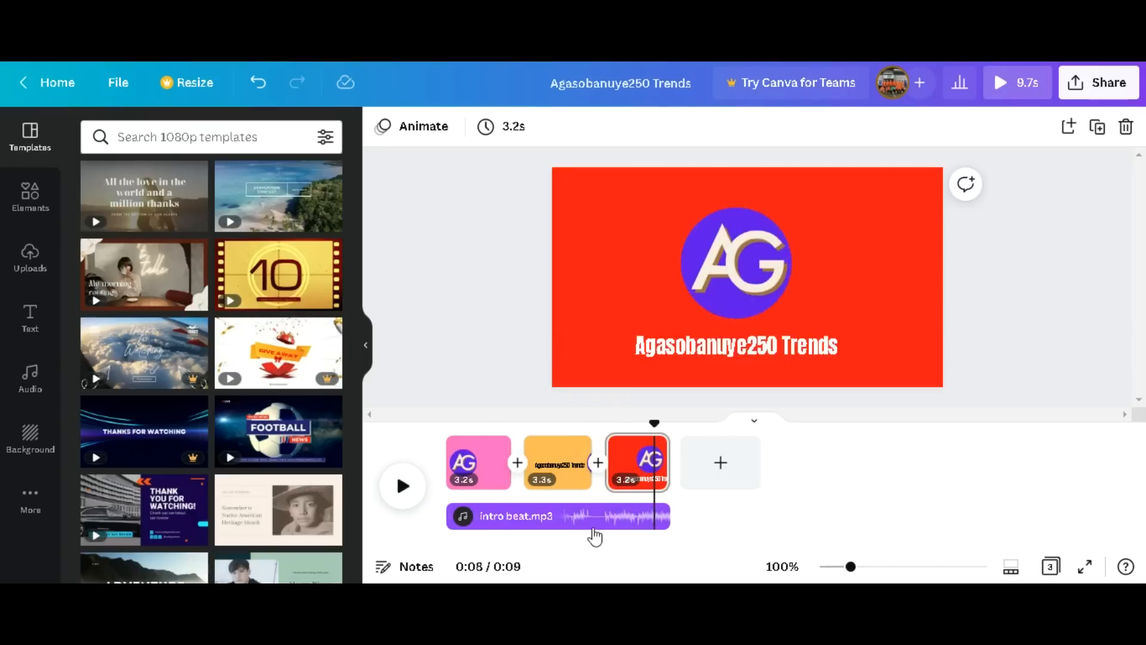
Shorten the second page to 2.4 s and the third page to 3.0 s.
left_click(568, 474)
left_click_drag(575, 477, 568, 475)
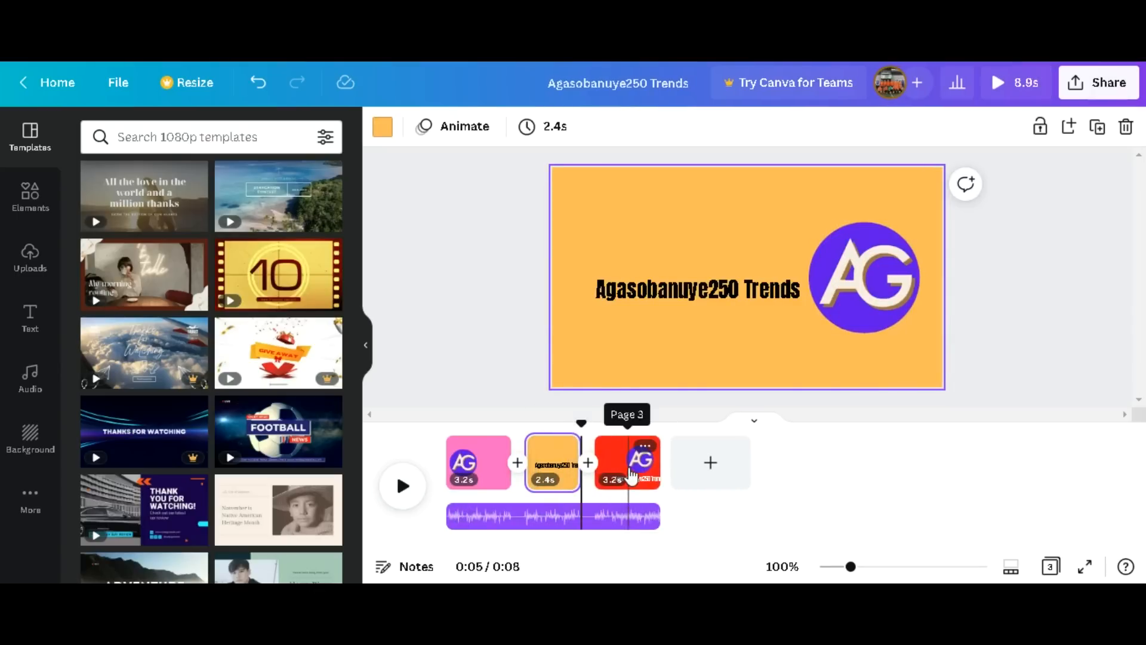
left_click_drag(655, 466, 643, 466)
Return the playhead to the beginning and play the retimed intro.
mouse_move(654, 423)
left_mouse_down()
mouse_move(448, 420)
mouse_move(559, 421)
mouse_move(457, 419)
mouse_move(525, 410)
mouse_move(446, 397)
mouse_move(510, 399)
mouse_move(473, 409)
mouse_move(521, 410)
mouse_move(451, 404)
mouse_move(659, 407)
left_mouse_up()
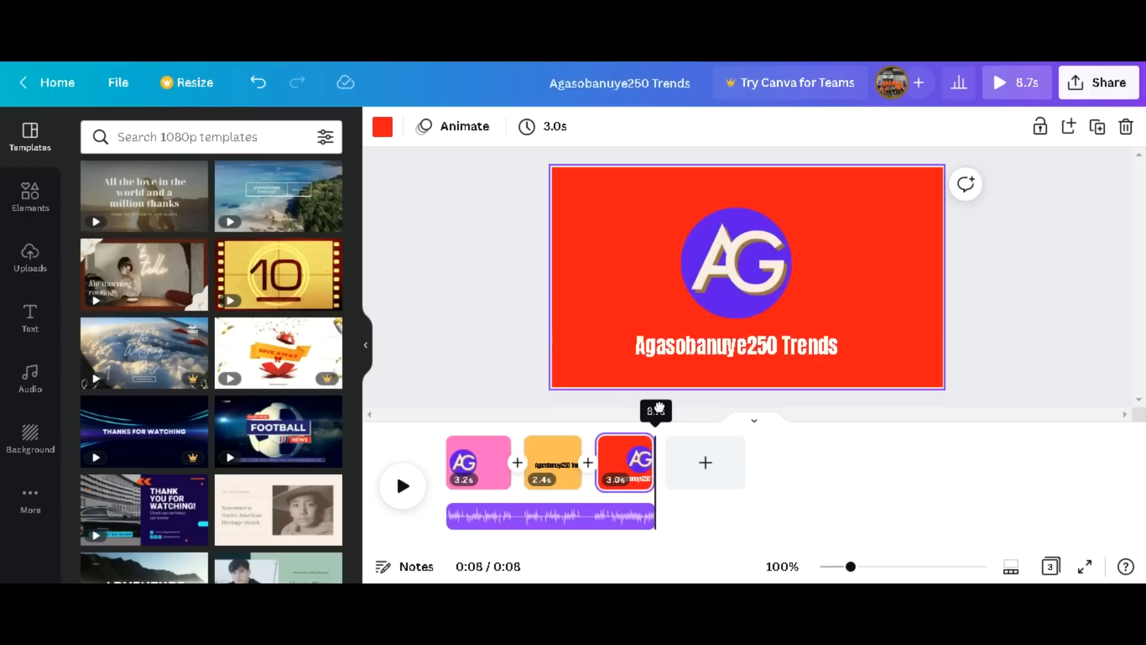
left_click_drag(651, 410, 422, 411)
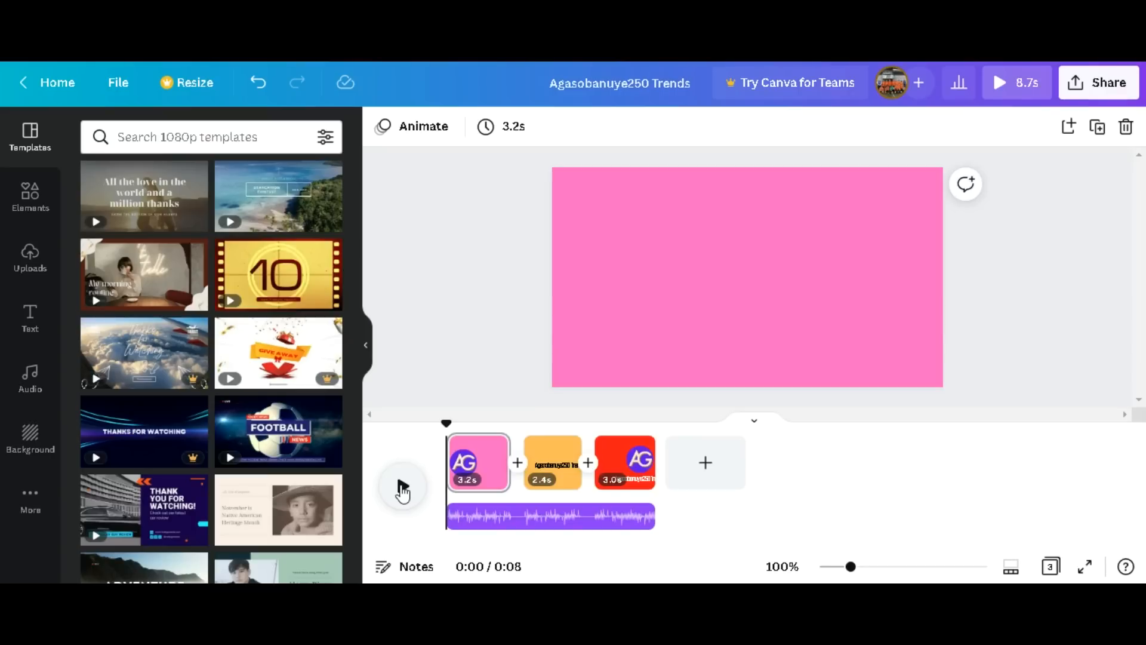
left_click(403, 490)
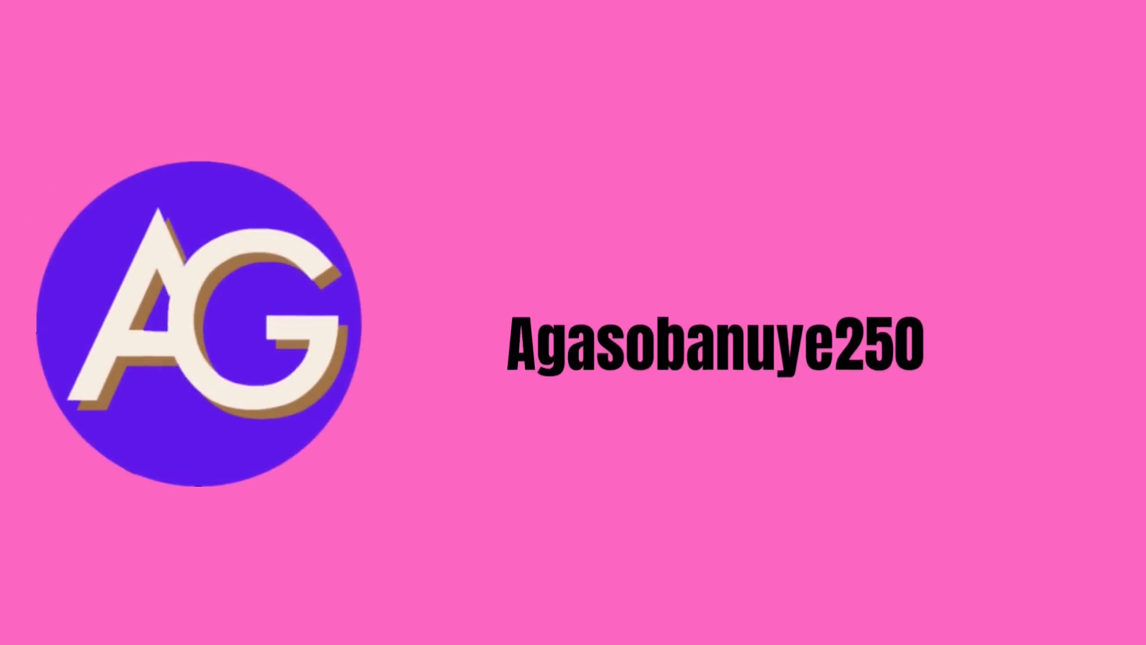